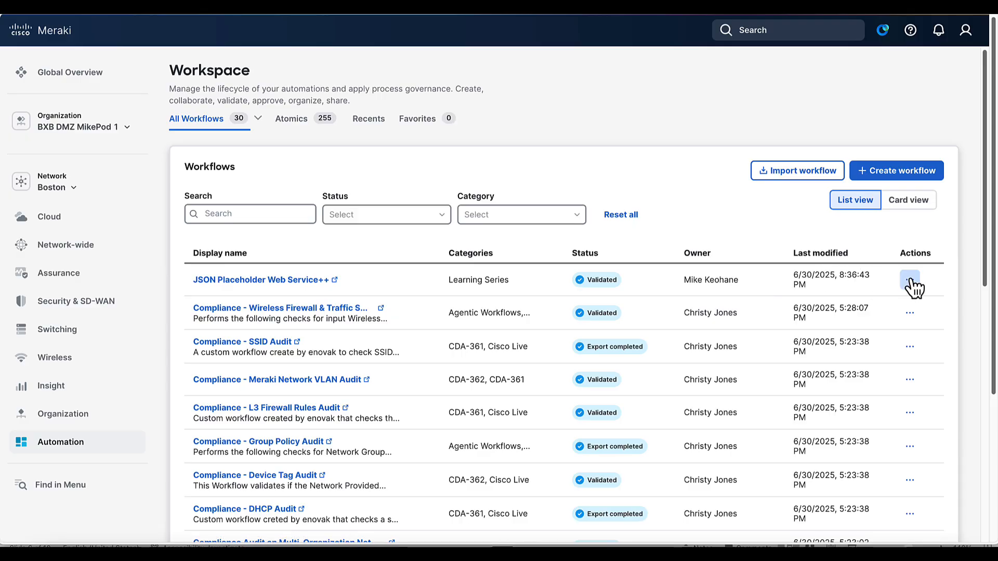
# Duplicate the JSON Placeholder Web Service++ workflow and open the copy for editing.
pyautogui.click(909, 280)
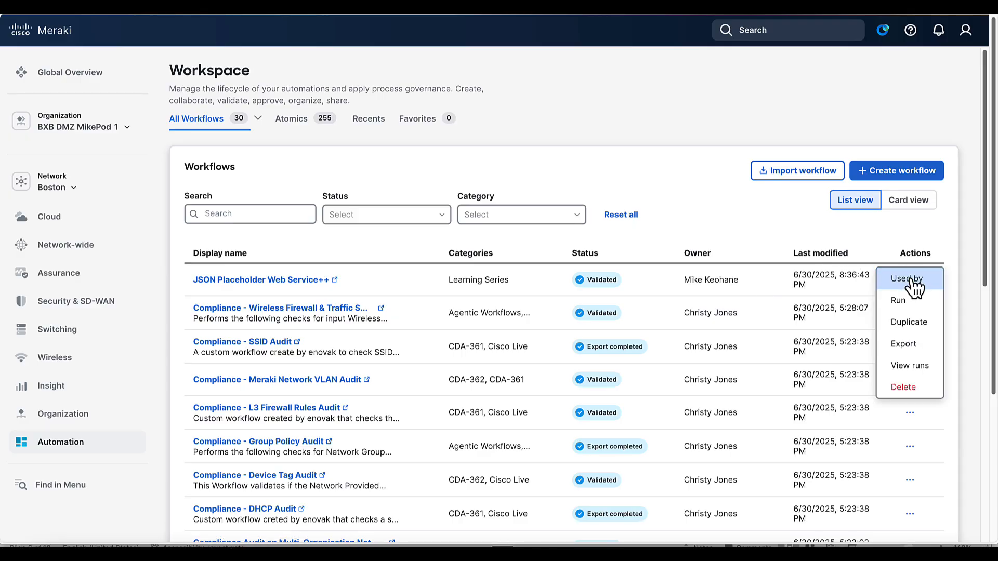
pyautogui.click(909, 323)
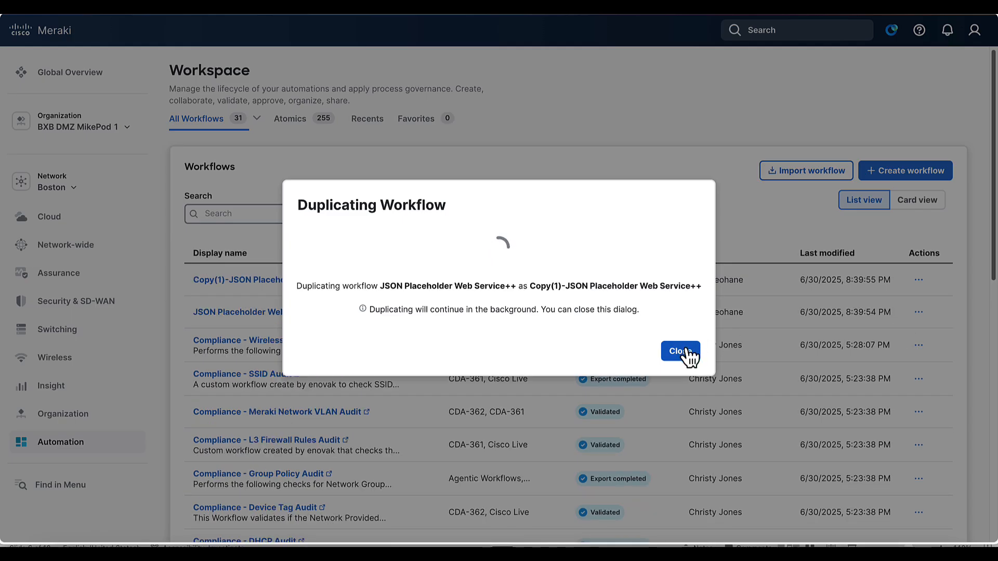
pyautogui.click(685, 351)
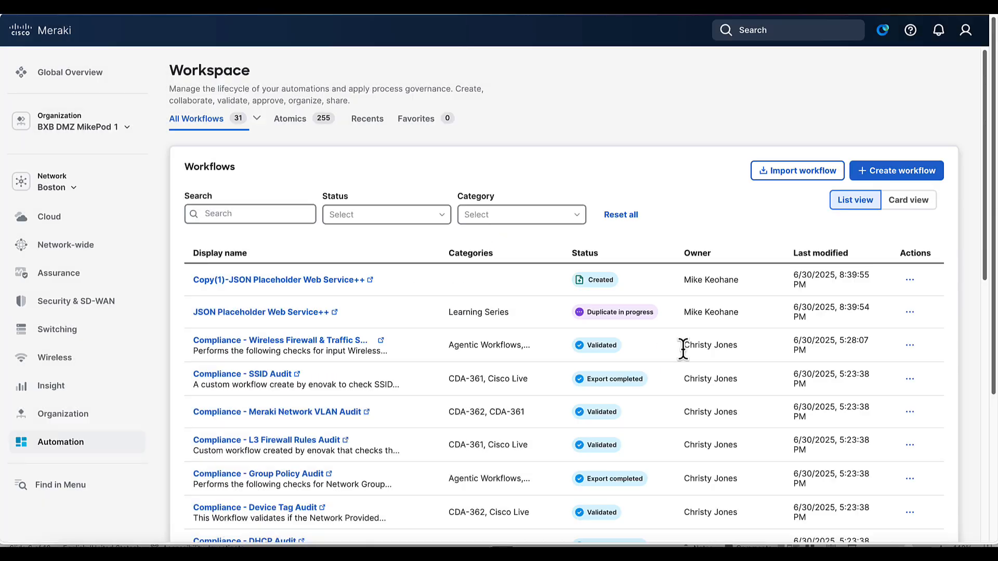
pyautogui.click(296, 285)
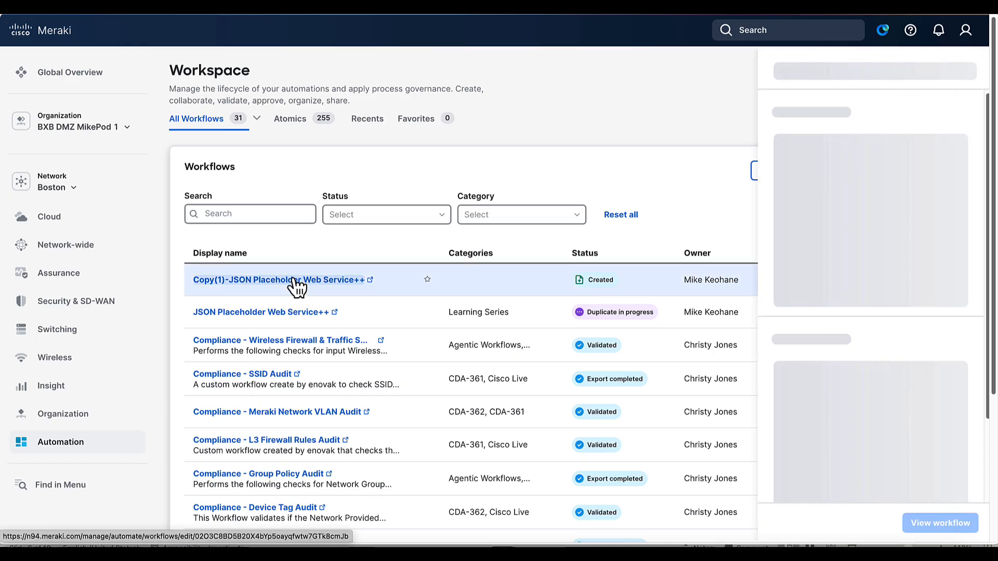
pyautogui.click(934, 524)
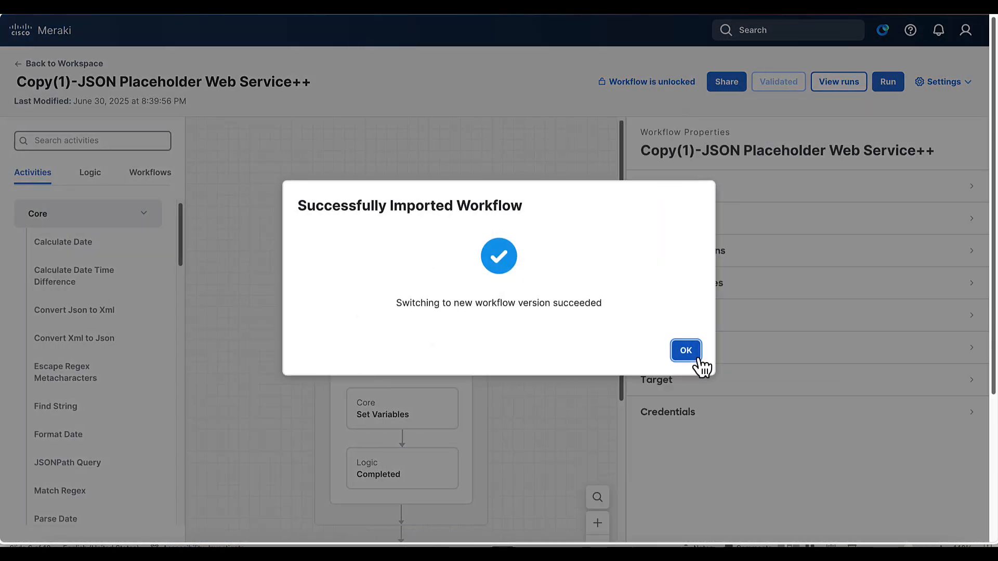
pyautogui.click(698, 358)
# Change the copied workflow's display name to "JSON Placeholder Web Service - Find it".
pyautogui.click(657, 188)
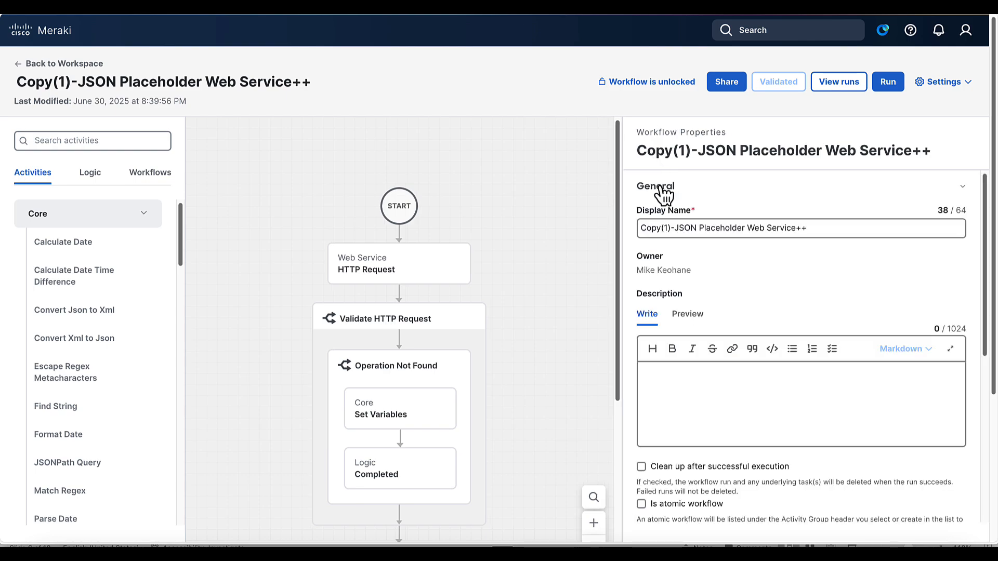
pyautogui.click(675, 232)
pyautogui.moveTo(676, 231); pyautogui.dragTo(637, 227)
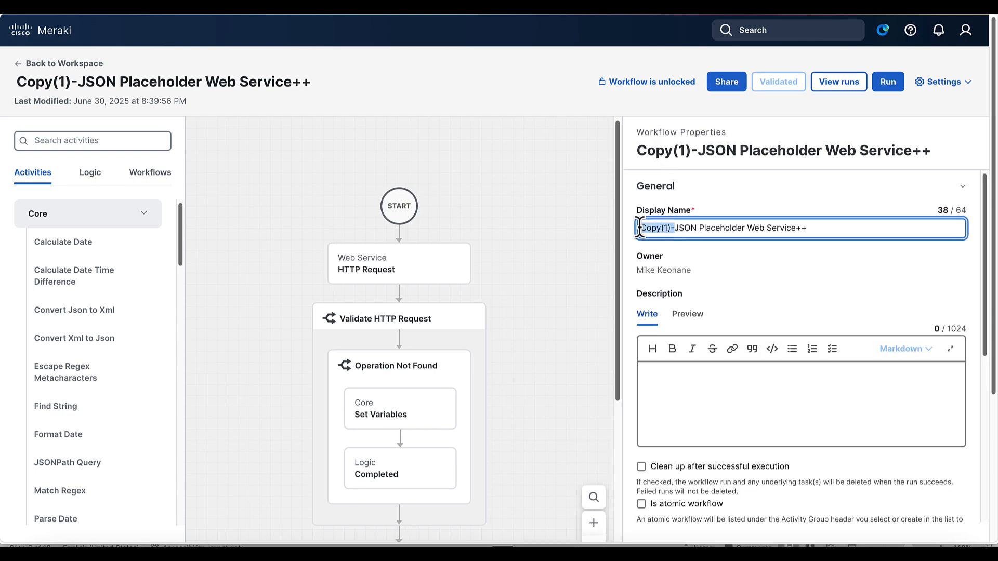
pyautogui.press('BackSpace')
pyautogui.click(791, 228)
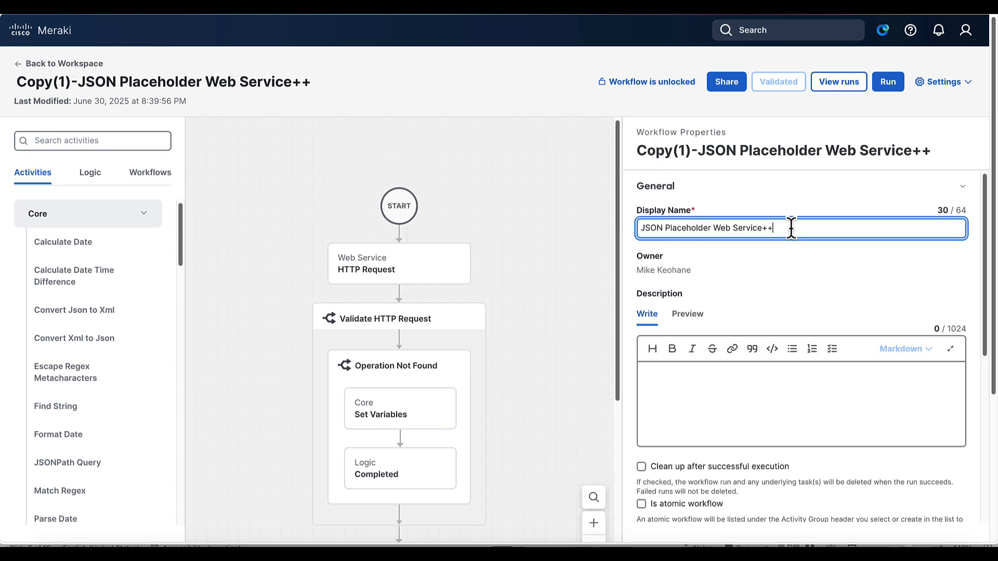
pyautogui.write('- Find it')
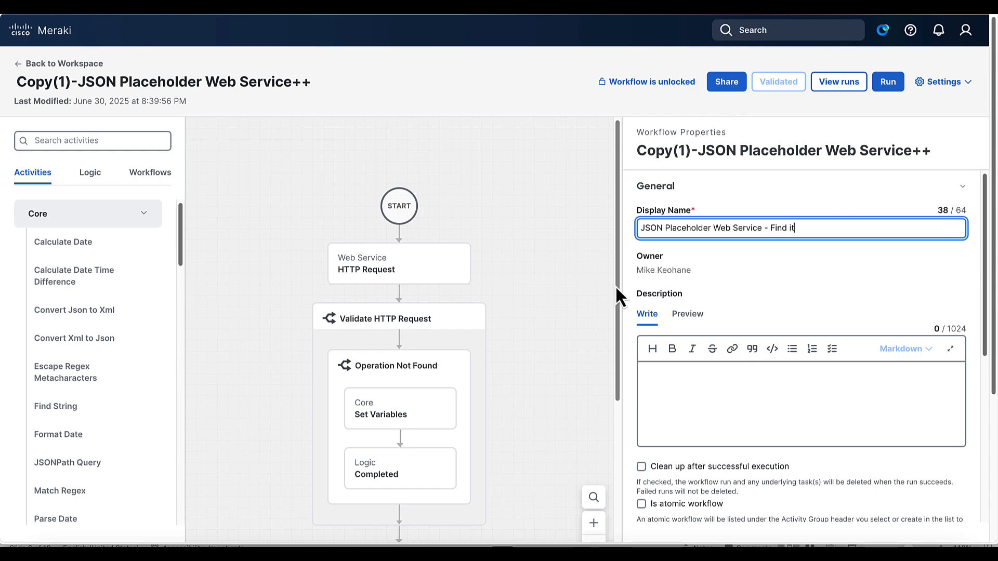
# Examine the workflow's branches and the source JSON, query and property name of the Users Branch JSONPath Query.
pyautogui.scroll(-5, 544, 282)
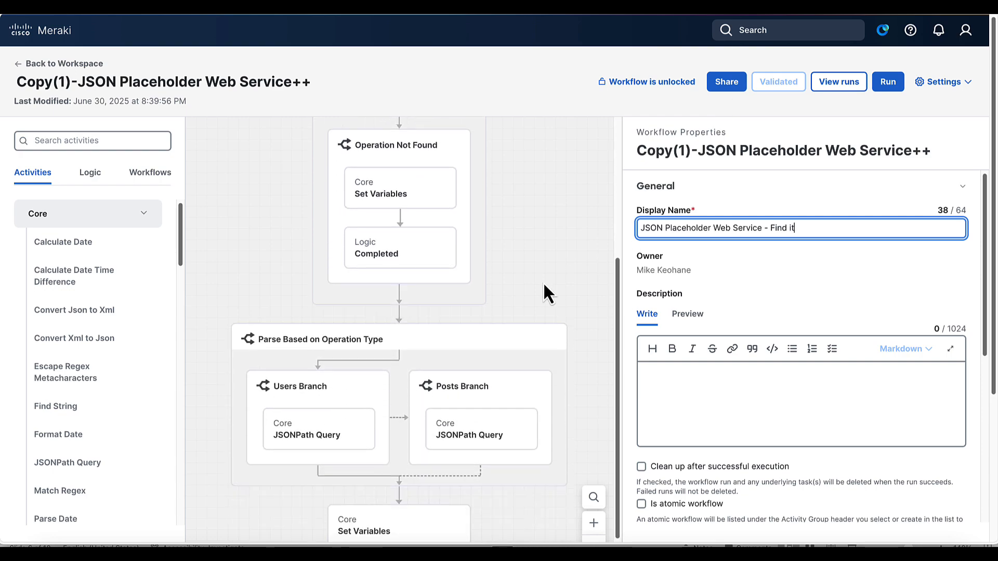
pyautogui.scroll(-1, 544, 283)
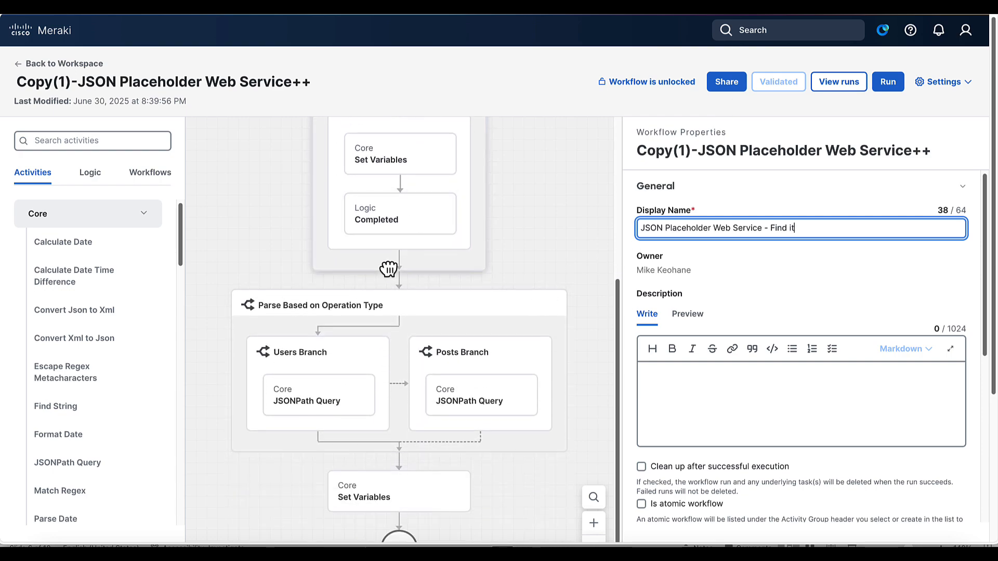
pyautogui.scroll(3, 443, 244)
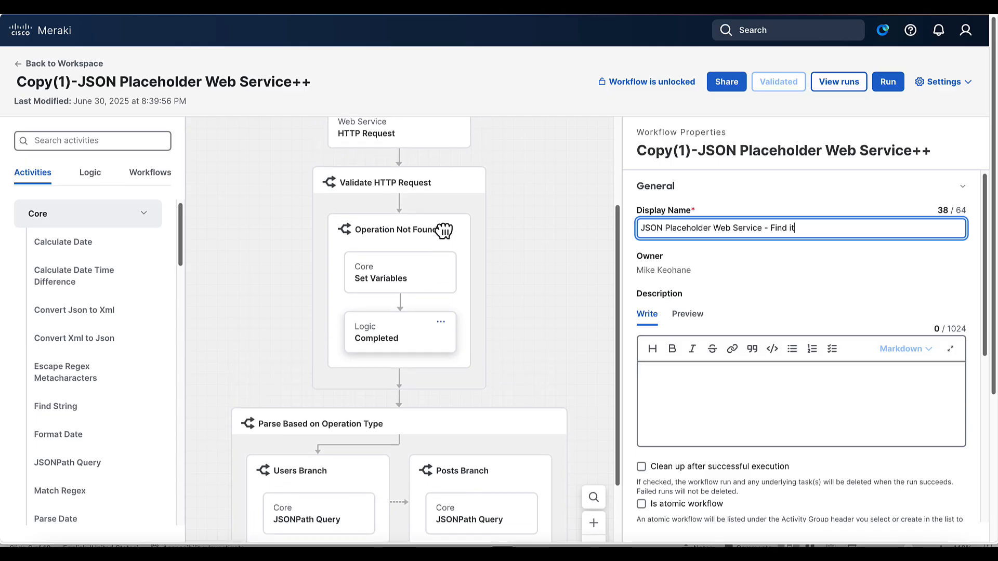
pyautogui.scroll(-3, 385, 306)
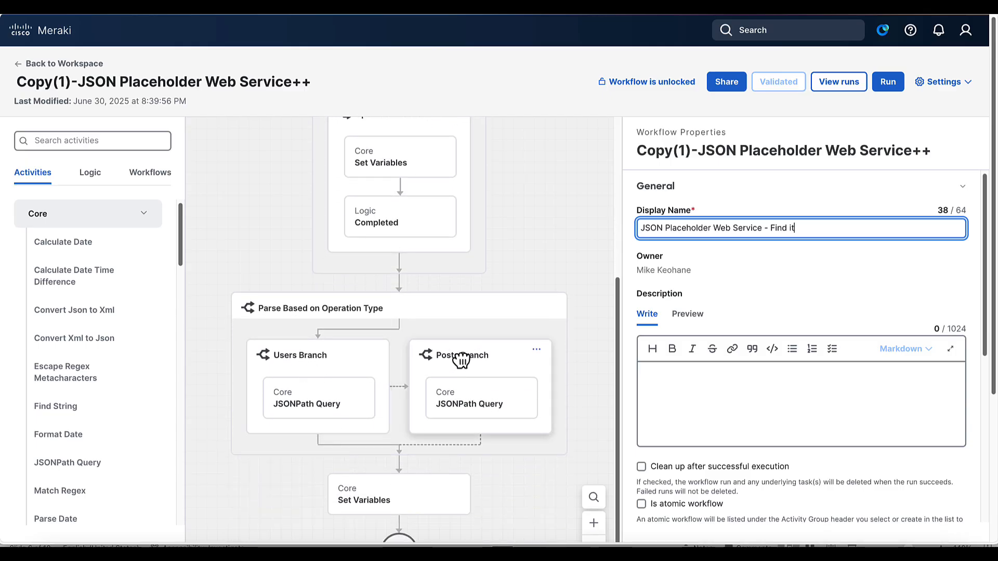
pyautogui.scroll(-1, 321, 369)
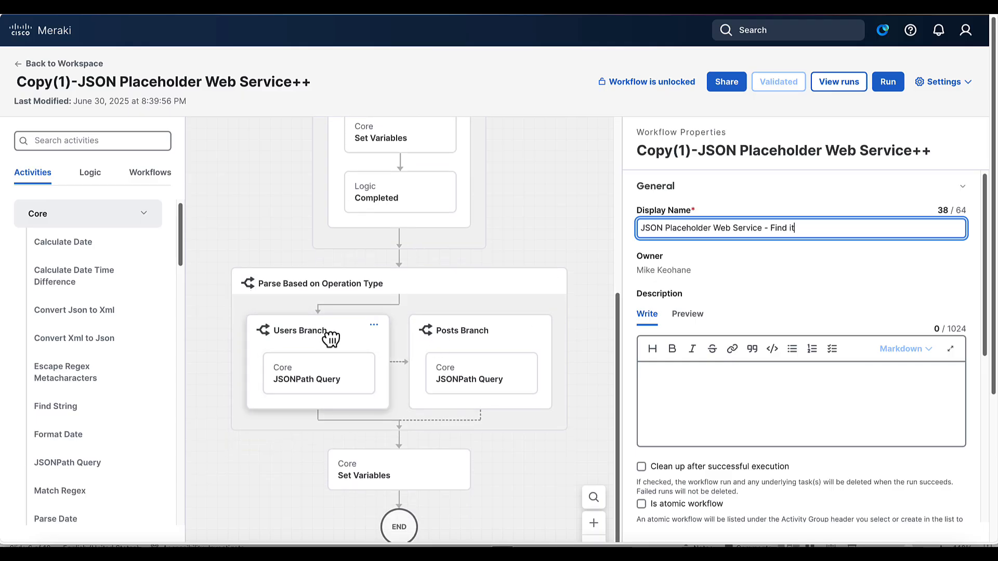
pyautogui.click(339, 377)
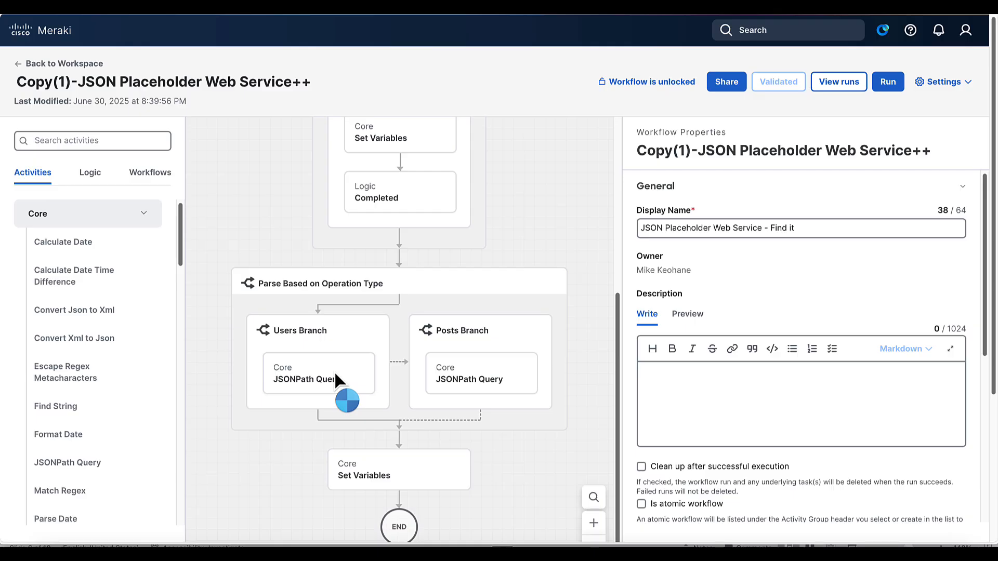
pyautogui.click(339, 376)
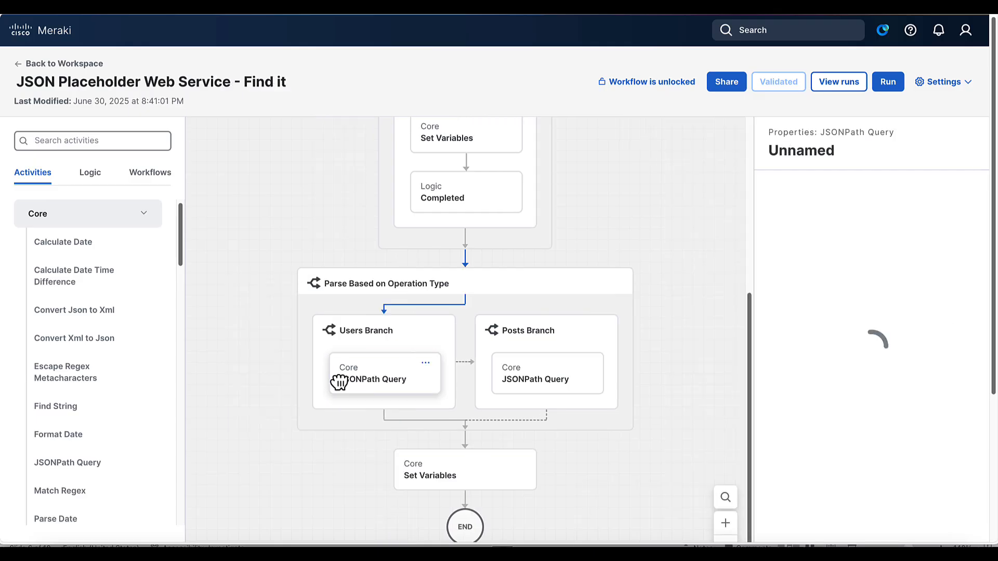
pyautogui.scroll(-5, 870, 415)
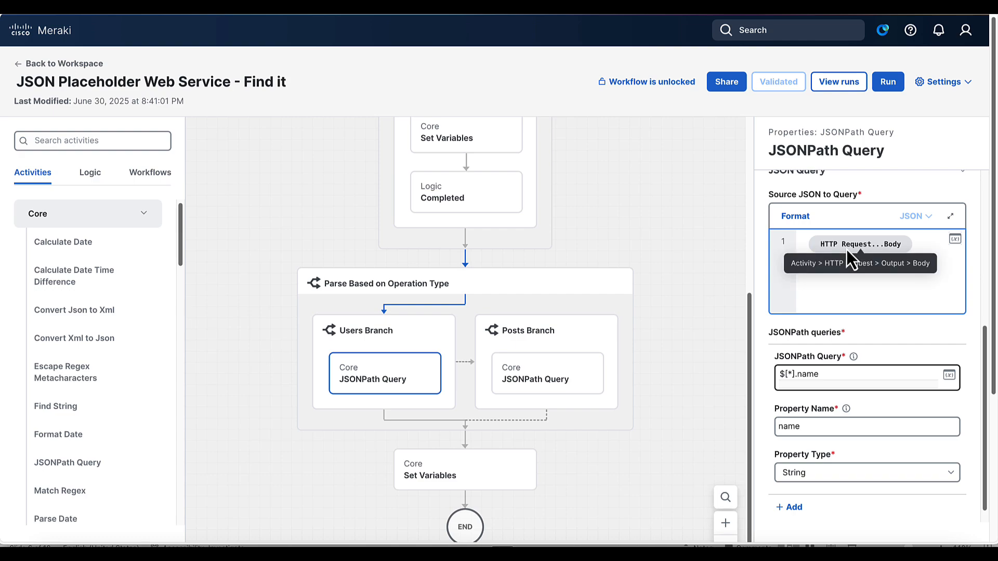
pyautogui.doubleClick(808, 375)
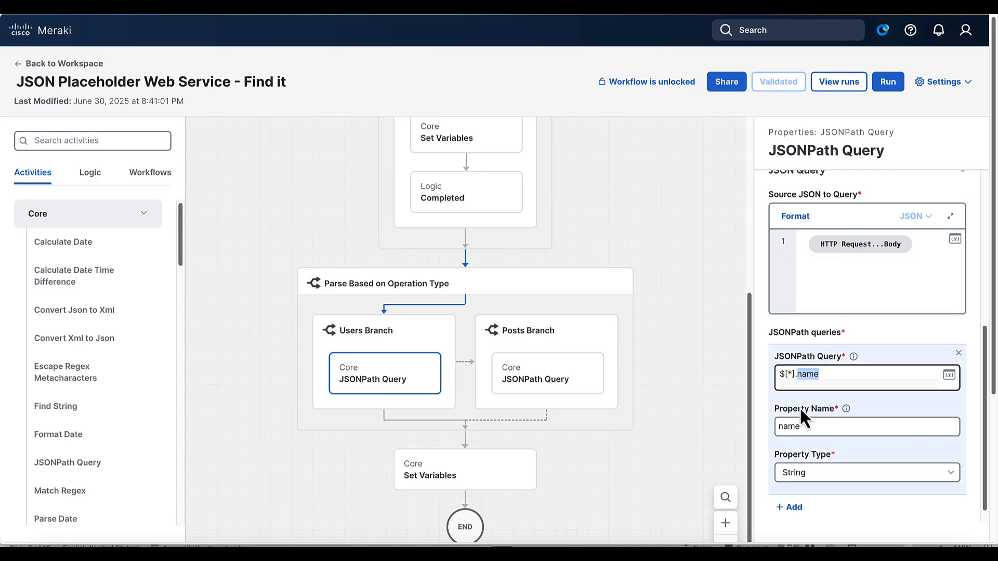
pyautogui.click(791, 425)
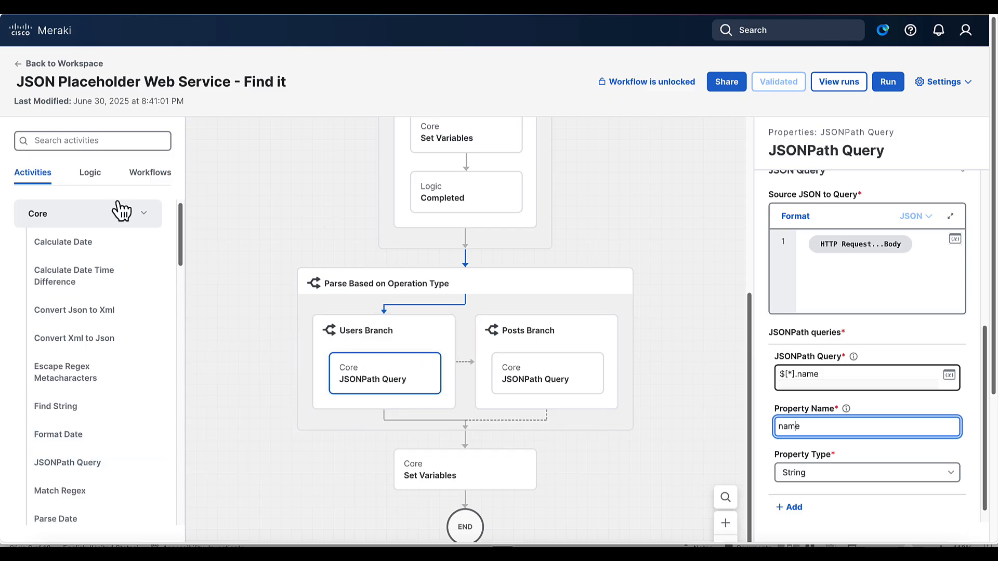
# Add a Read Table from JSON activity below the JSONPath Query in the Users Branch.
pyautogui.click(142, 214)
pyautogui.scroll(-6, 91, 383)
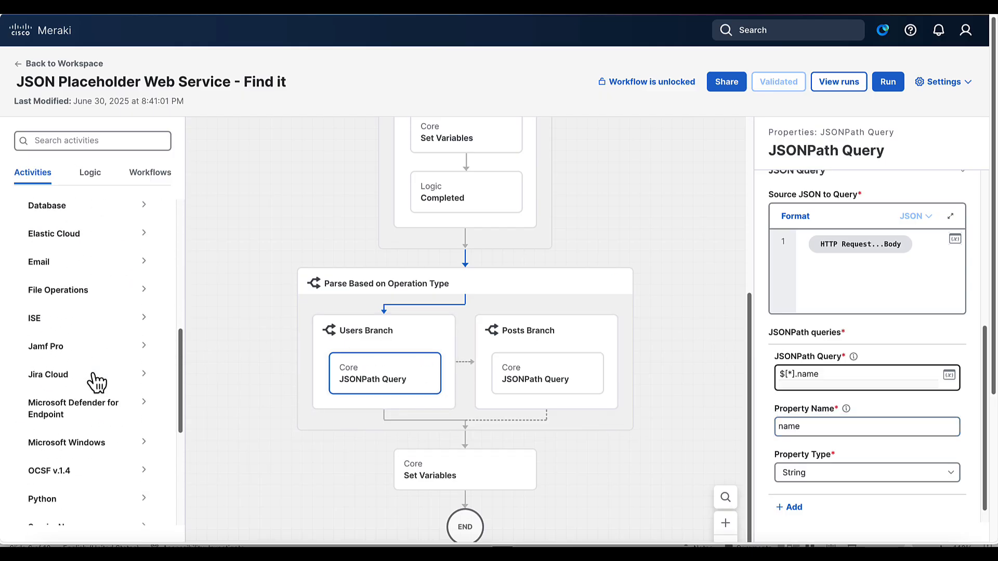
pyautogui.scroll(-5, 96, 382)
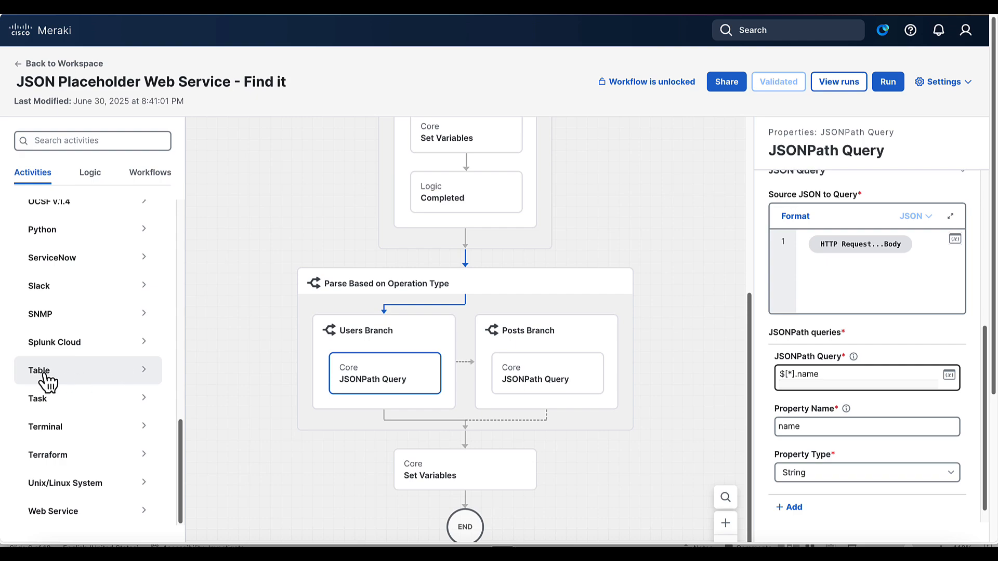
pyautogui.click(147, 375)
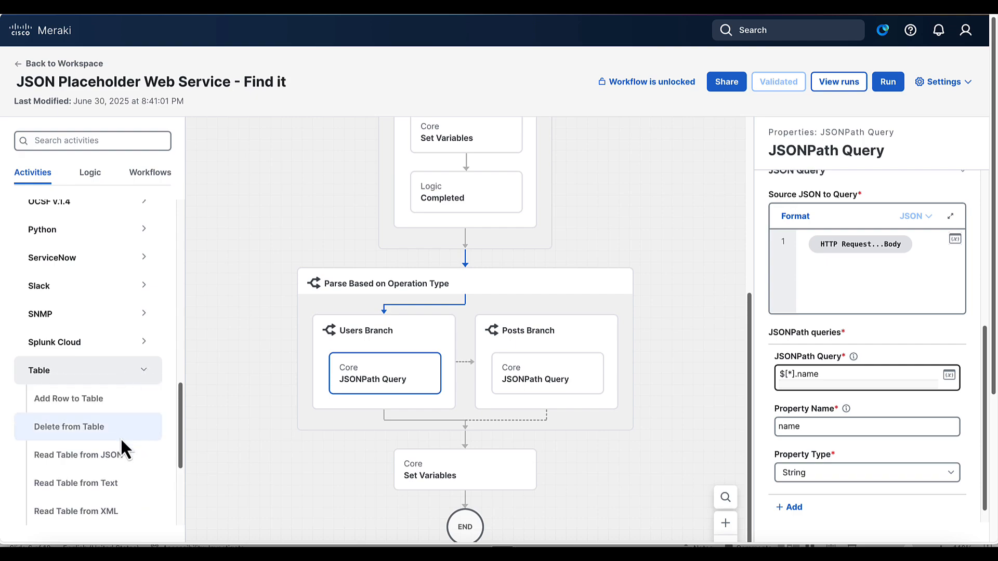
pyautogui.scroll(-2, 122, 456)
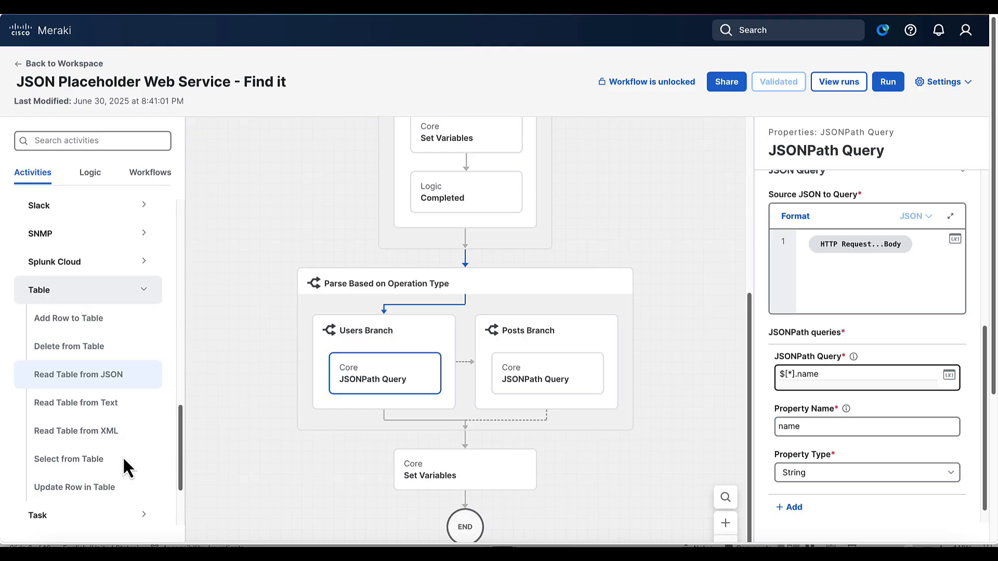
pyautogui.scroll(-1, 123, 456)
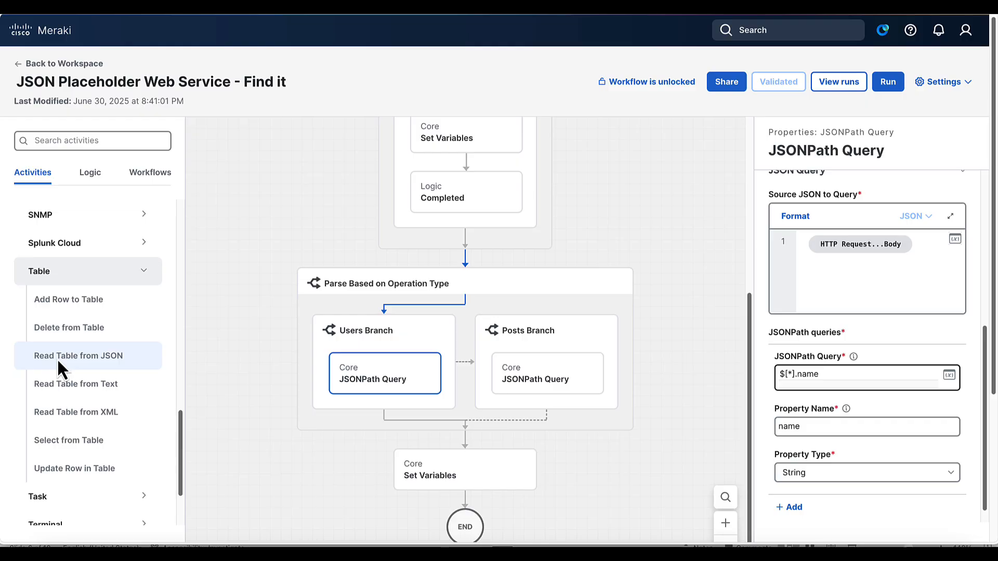
pyautogui.moveTo(57, 358); pyautogui.dragTo(381, 404)
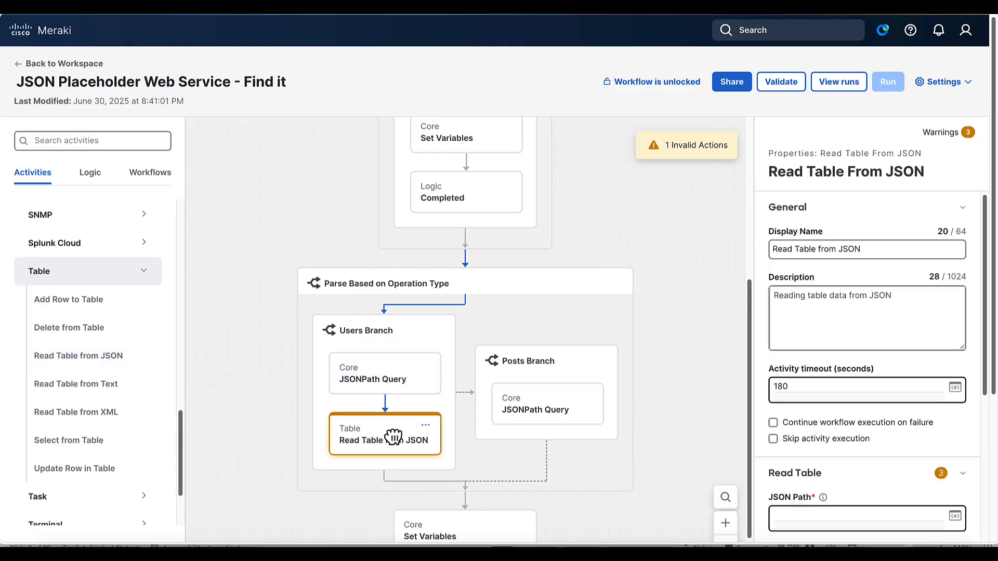
# Set the JSON Path of the Read Table from JSON activity to $.
pyautogui.scroll(-1, 898, 460)
pyautogui.scroll(-3, 897, 457)
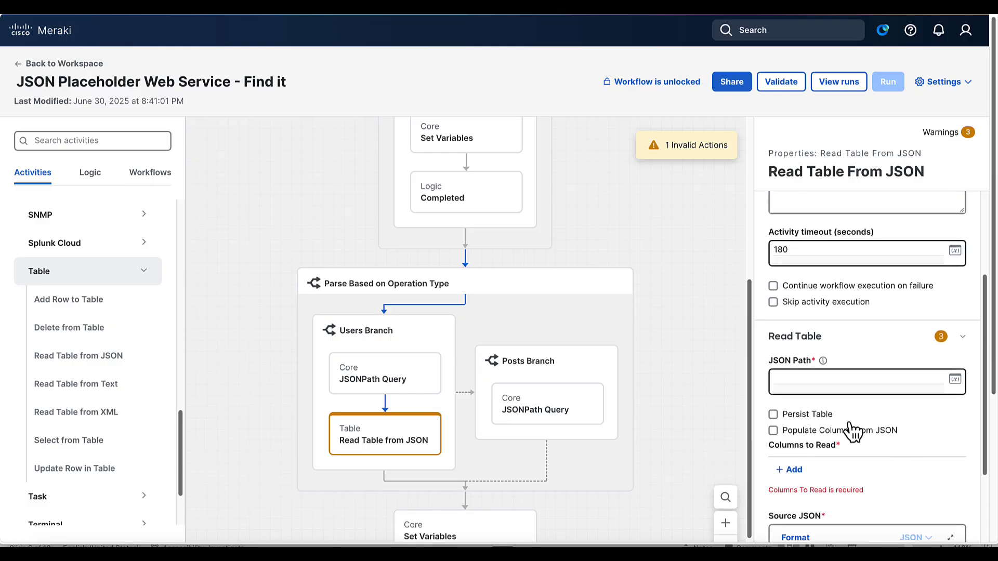
pyautogui.click(808, 380)
pyautogui.write('$')
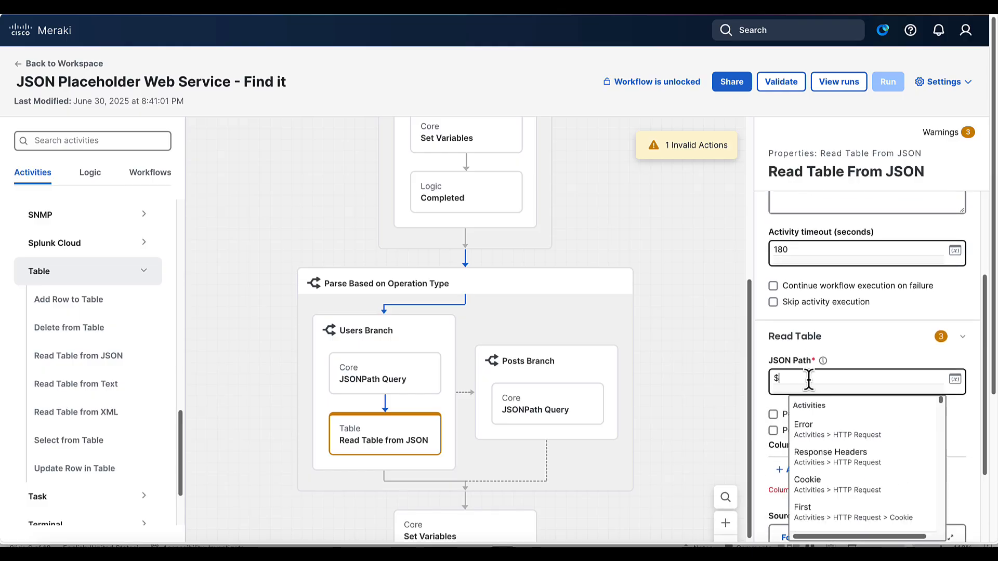
pyautogui.click(899, 356)
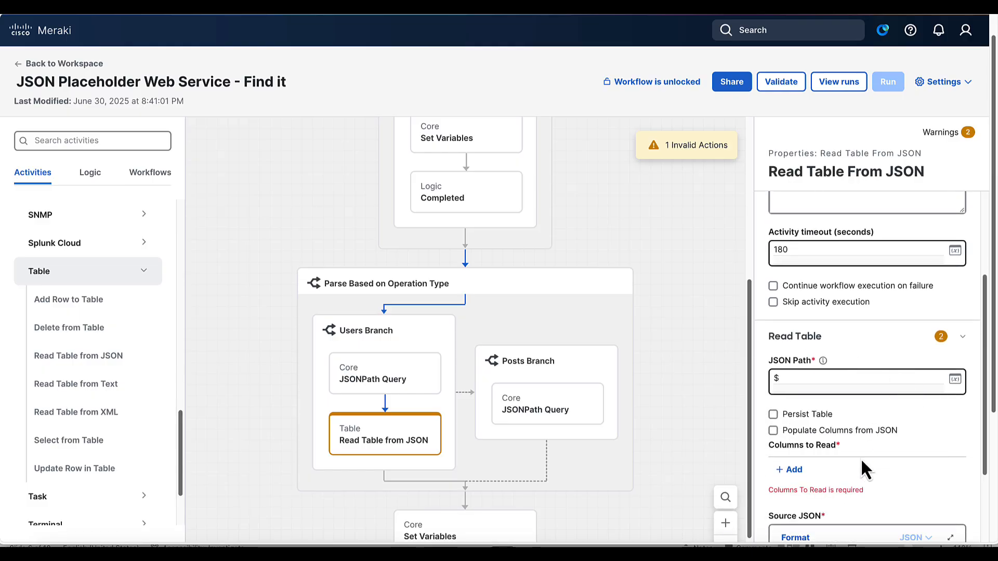
# Add a String column called "name" to the columns the table activity reads.
pyautogui.click(787, 470)
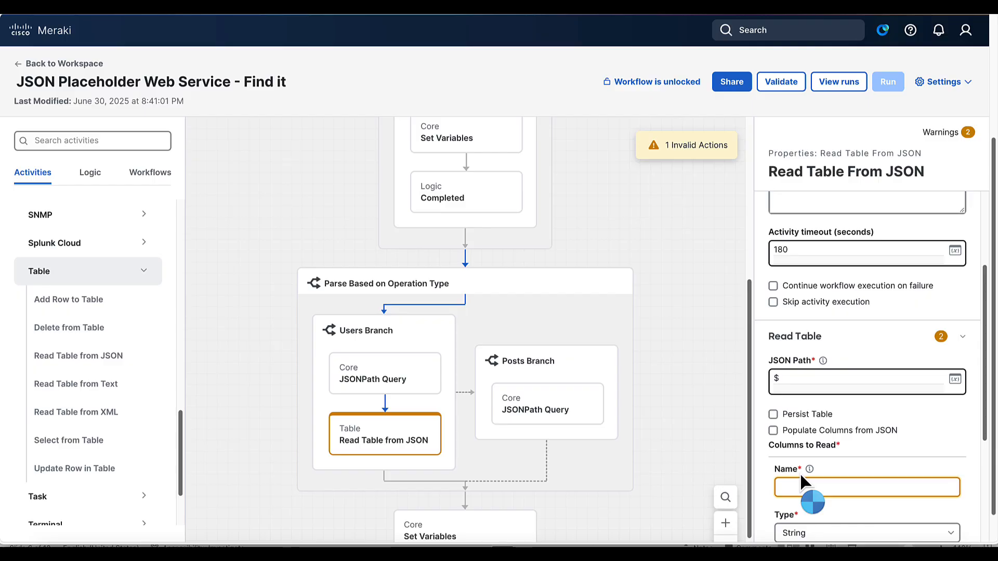
pyautogui.scroll(-4, 803, 488)
pyautogui.scroll(3, 806, 316)
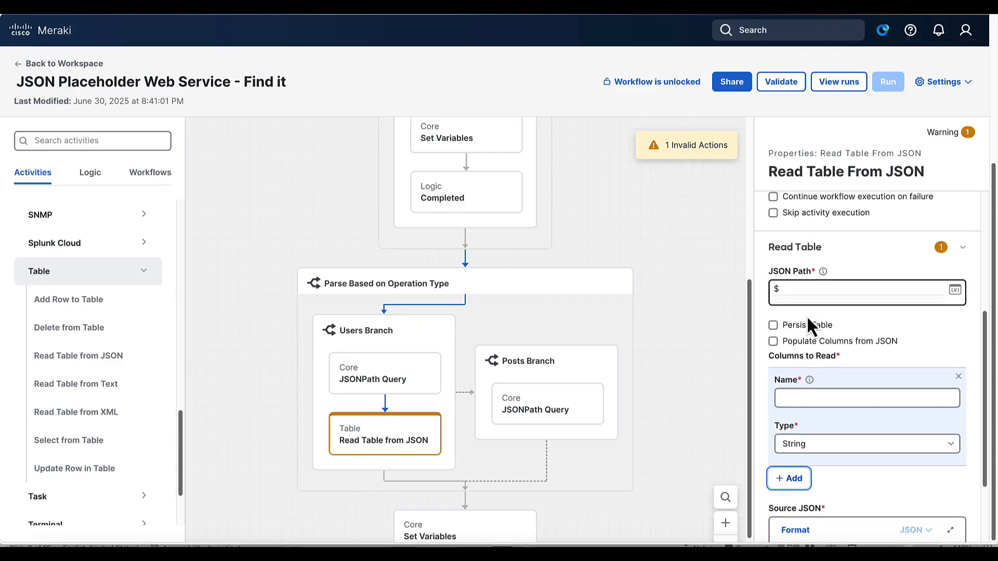
pyautogui.click(805, 412)
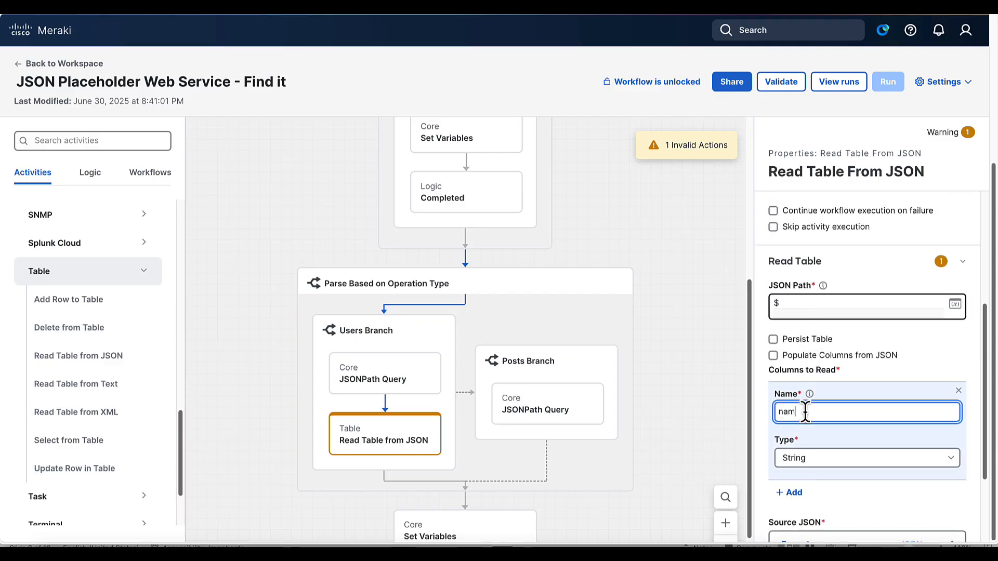
pyautogui.write('name')
# Add a second String column called "email" to the columns to read.
pyautogui.click(791, 492)
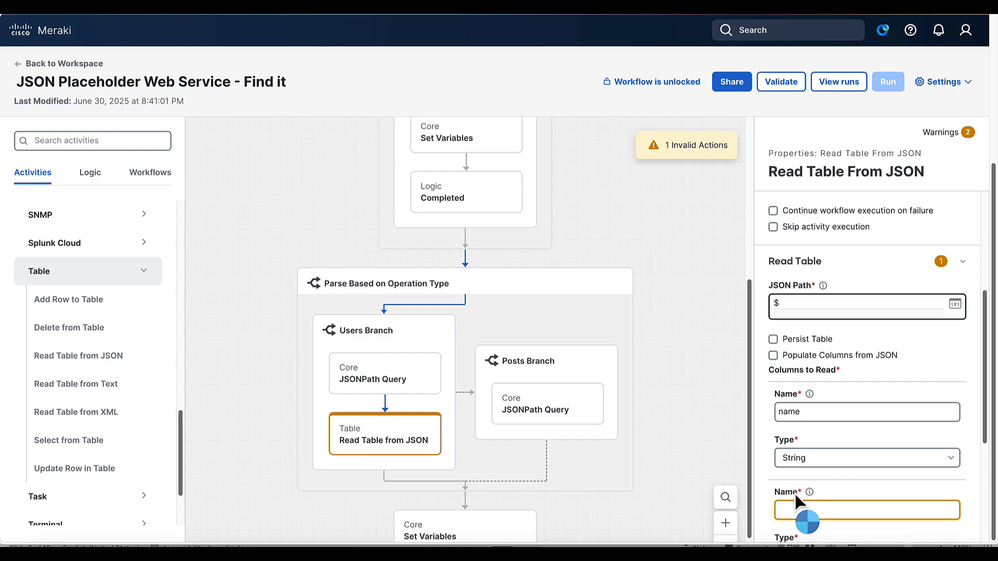
pyautogui.scroll(-3, 804, 507)
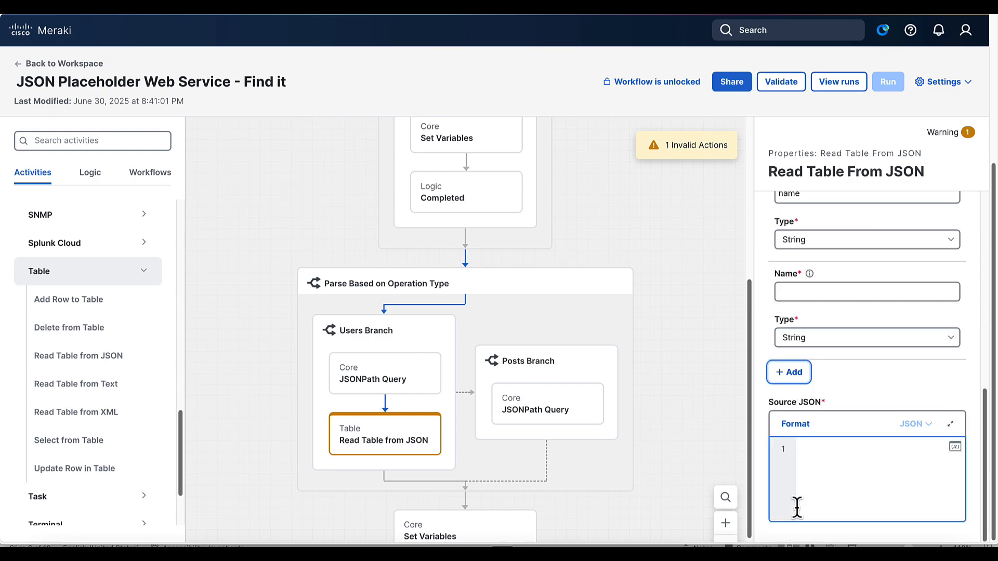
pyautogui.click(792, 292)
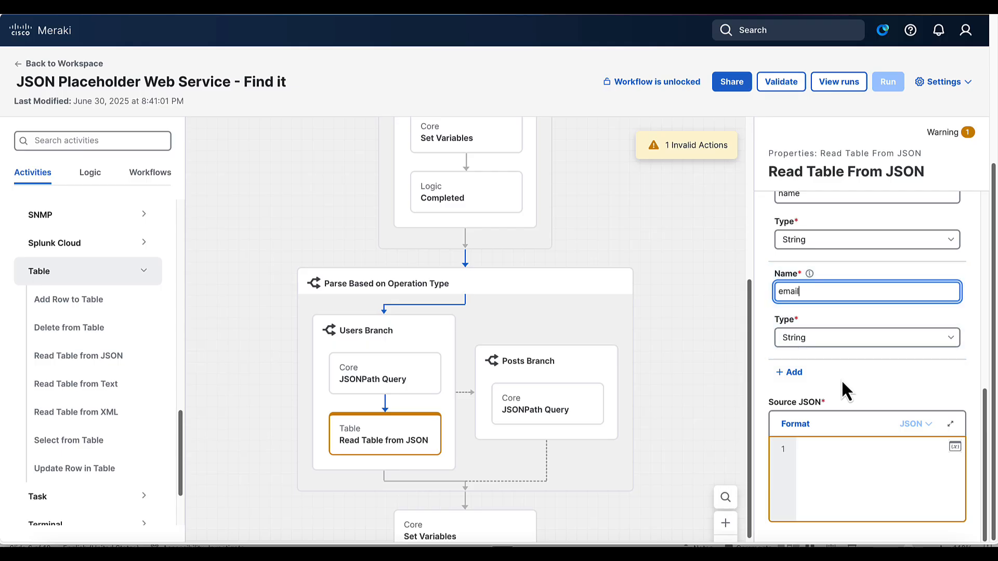
pyautogui.click(870, 382)
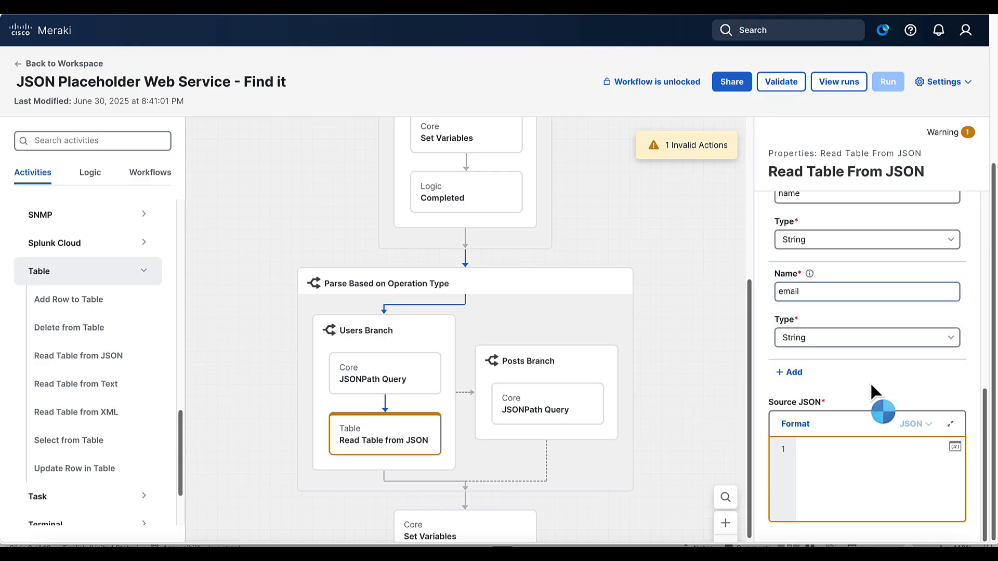
# Set the Source JSON of the Read Table from JSON activity to the Body variable of the HTTP Request.
pyautogui.click(954, 448)
pyautogui.click(363, 213)
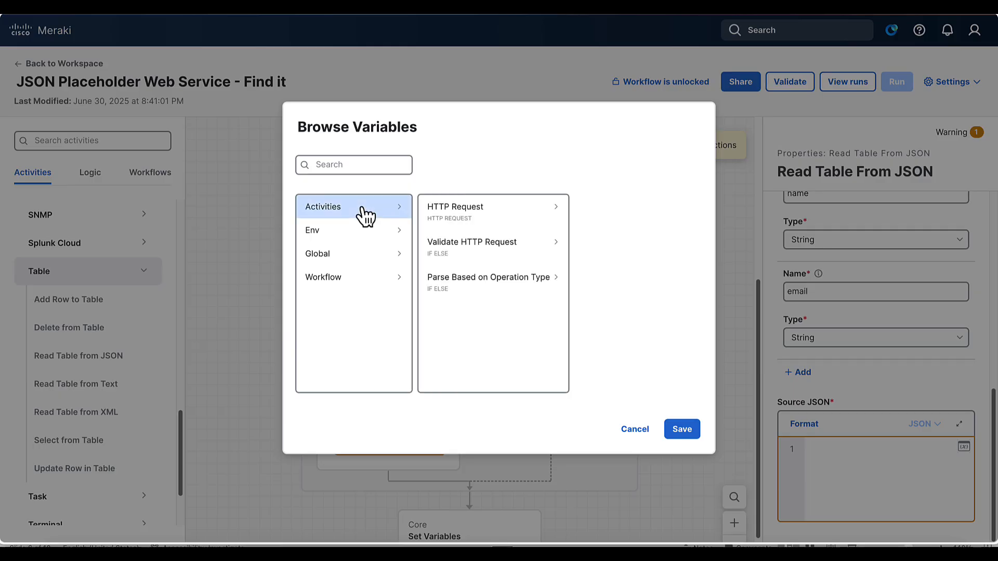
pyautogui.click(454, 222)
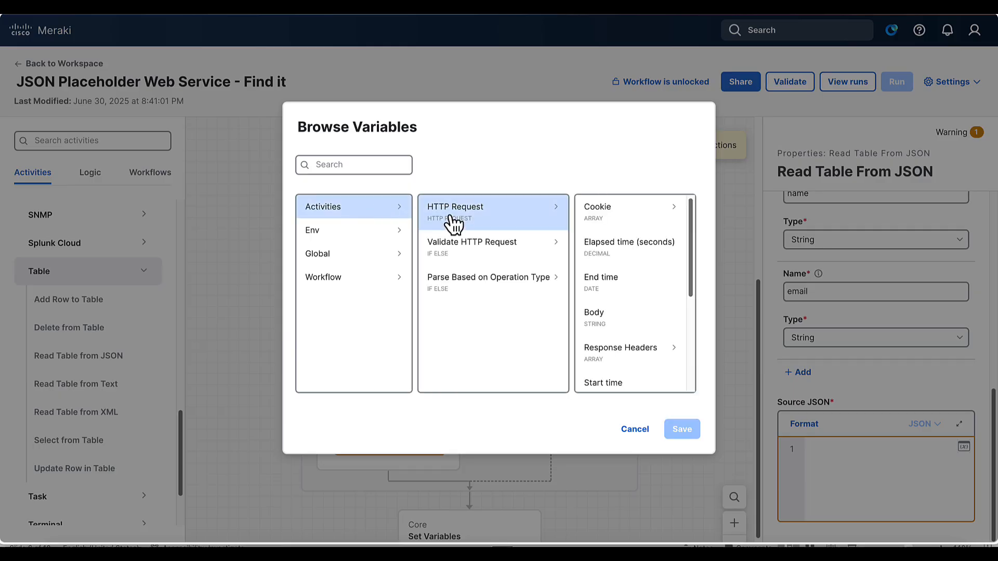
pyautogui.click(603, 316)
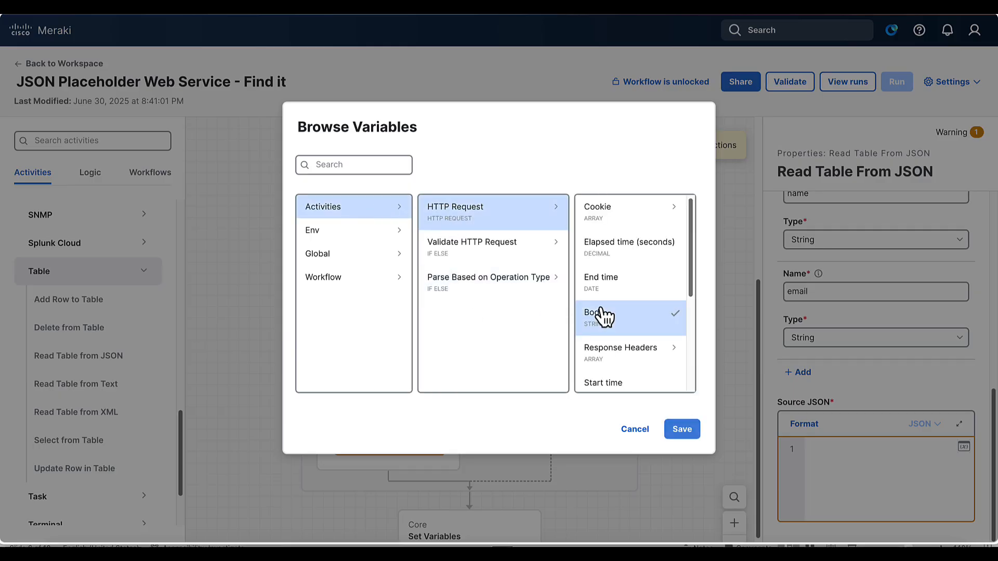
pyautogui.click(683, 430)
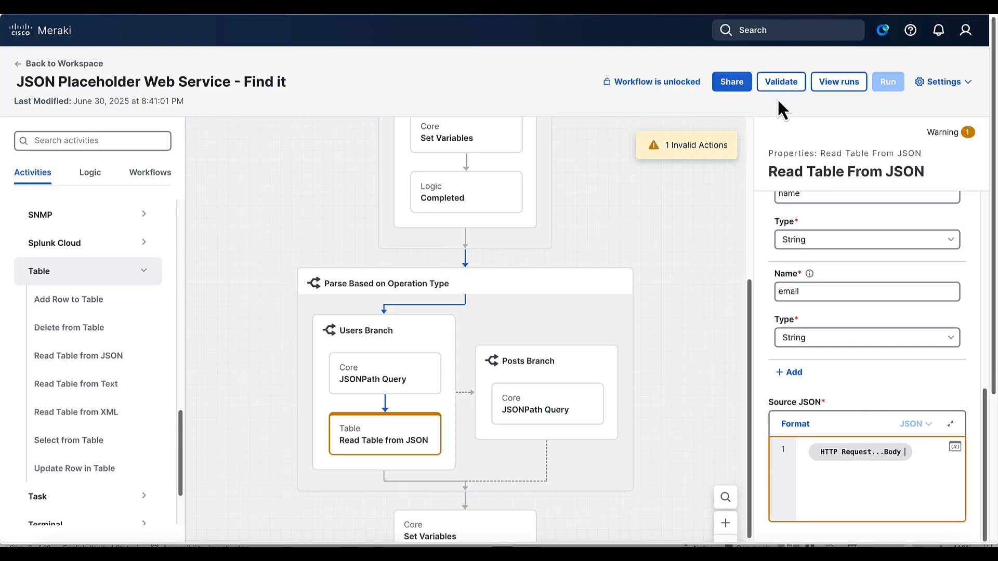
# Validate the workflow and run it with "users" as the operation input.
pyautogui.click(779, 83)
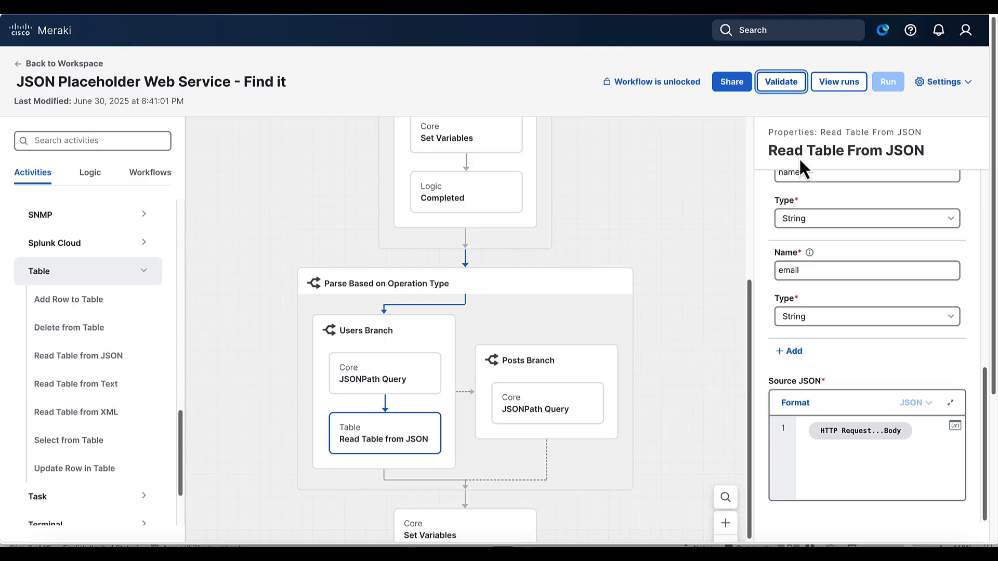
pyautogui.click(786, 83)
pyautogui.click(886, 83)
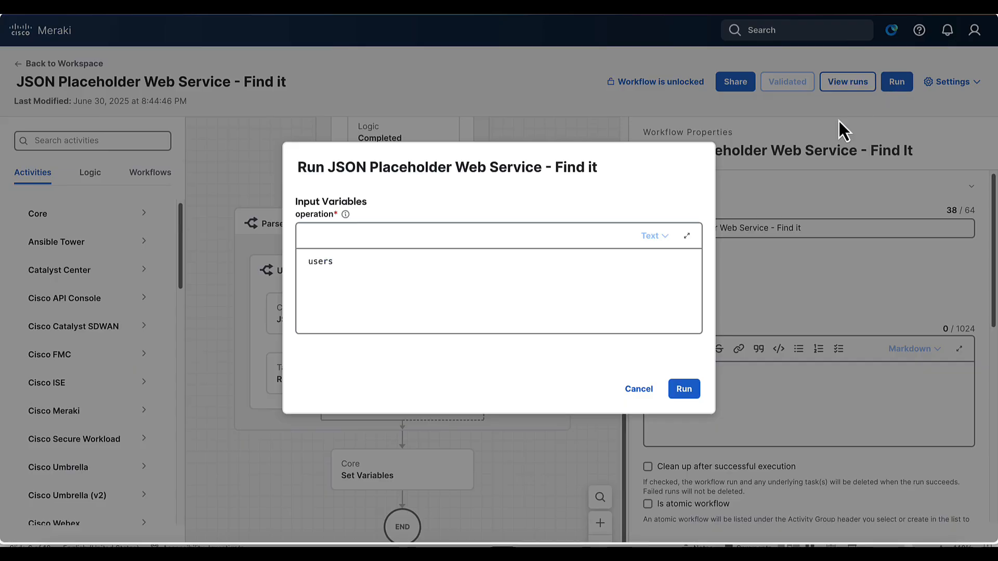
pyautogui.click(681, 389)
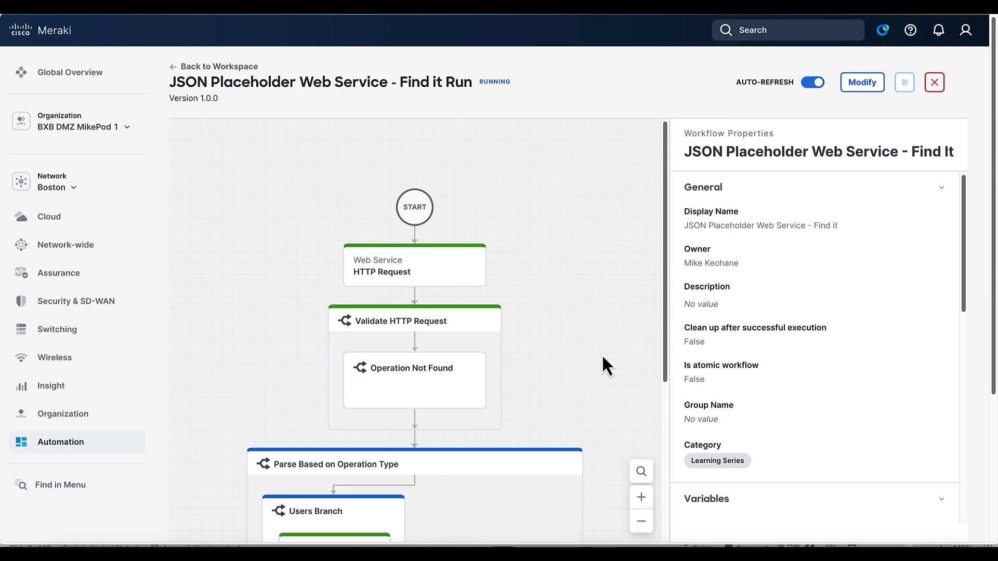
# Examine the Read Table from JSON activity in the run, from its response body to the name and email output table.
pyautogui.scroll(-4, 555, 314)
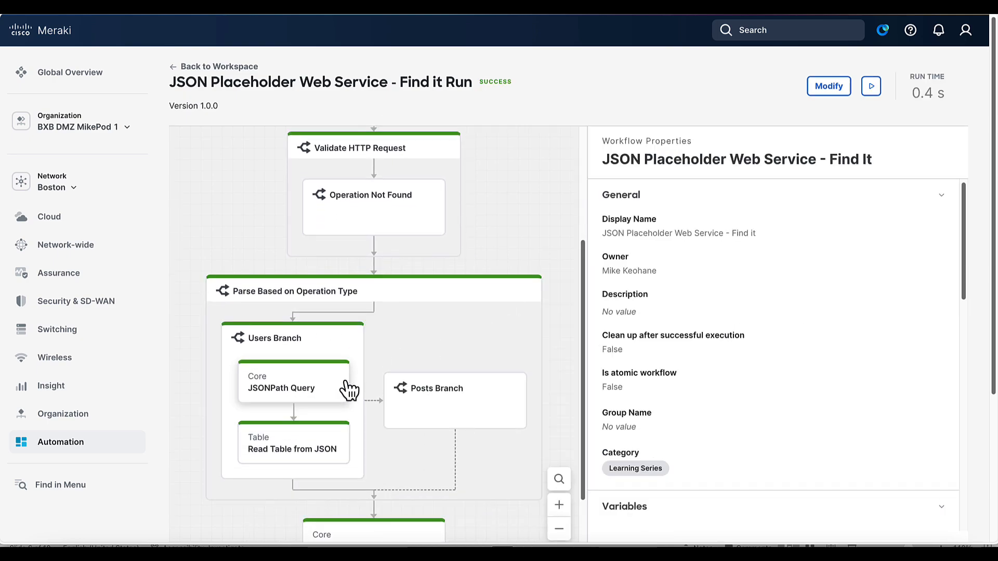
pyautogui.click(286, 452)
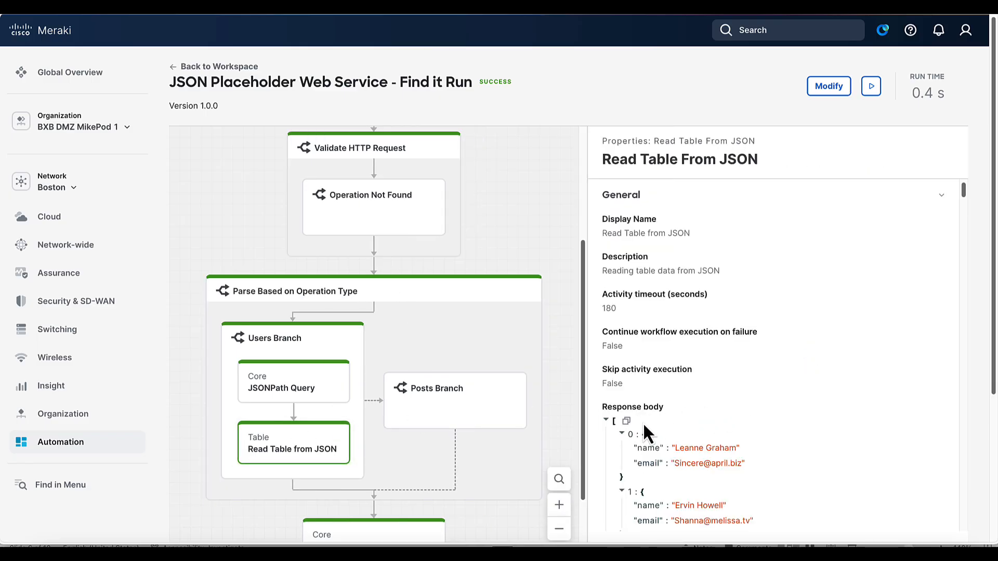
pyautogui.scroll(-2, 721, 457)
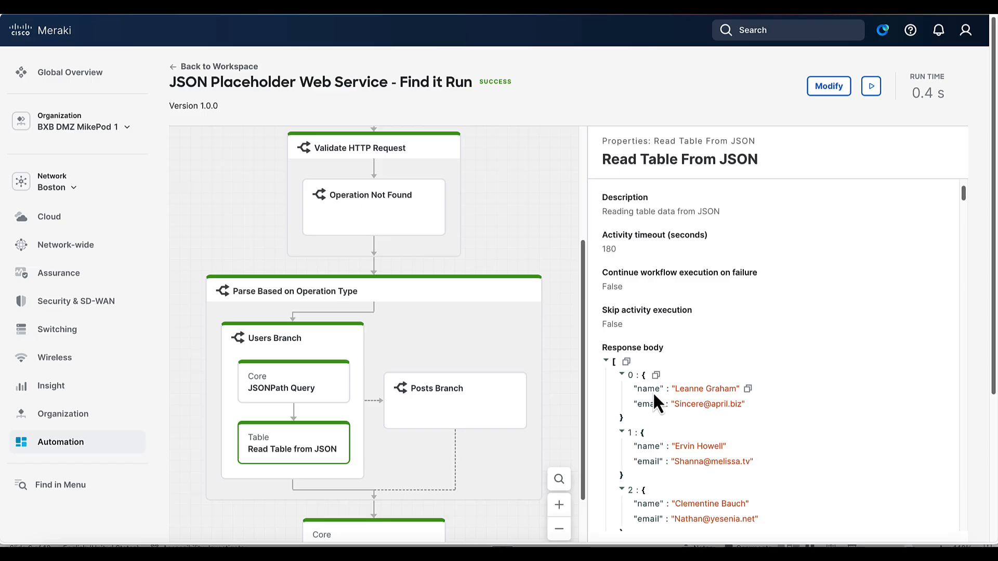
pyautogui.scroll(-2, 652, 391)
pyautogui.scroll(-1, 653, 391)
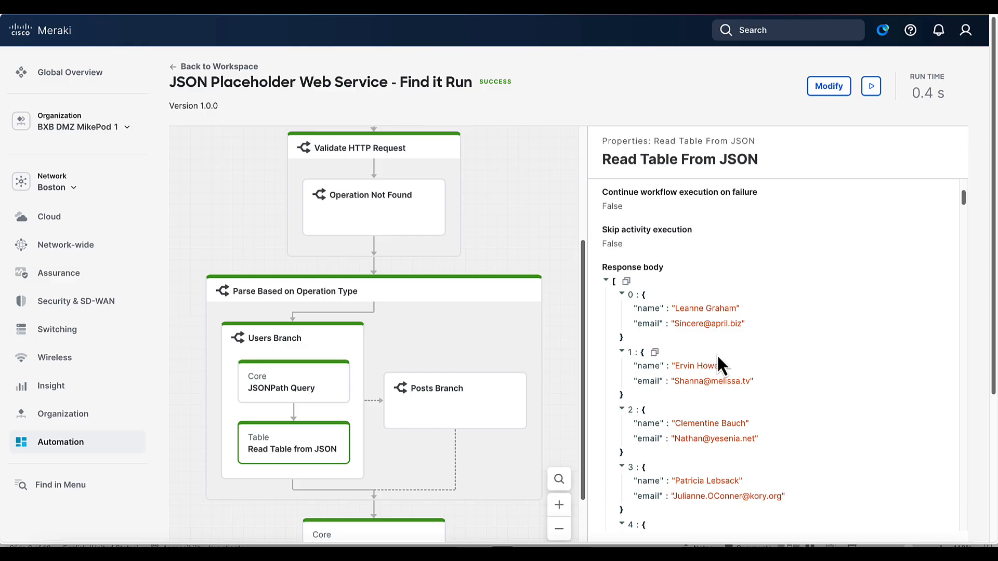
pyautogui.scroll(-3, 716, 354)
pyautogui.scroll(-10, 716, 354)
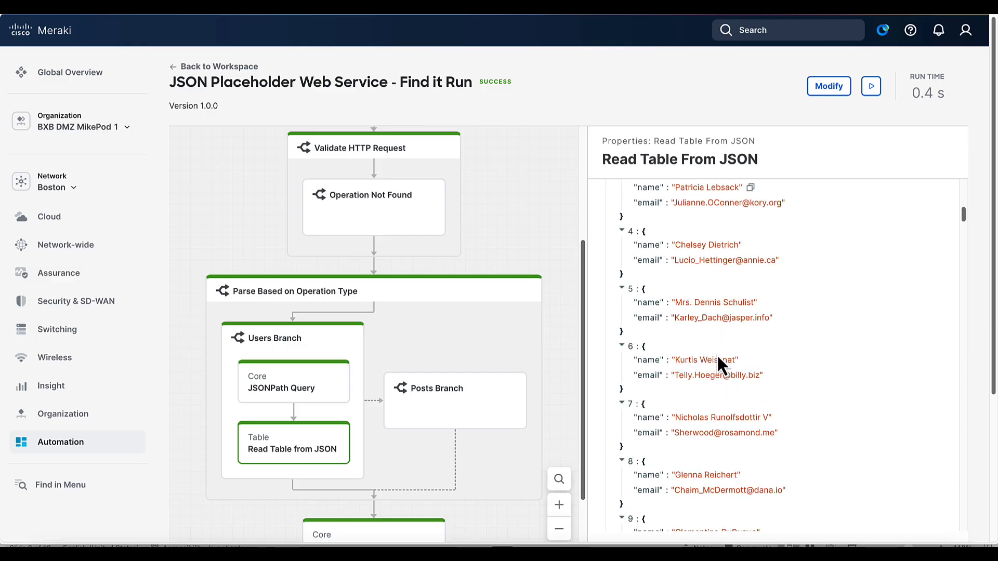
pyautogui.scroll(-20, 718, 358)
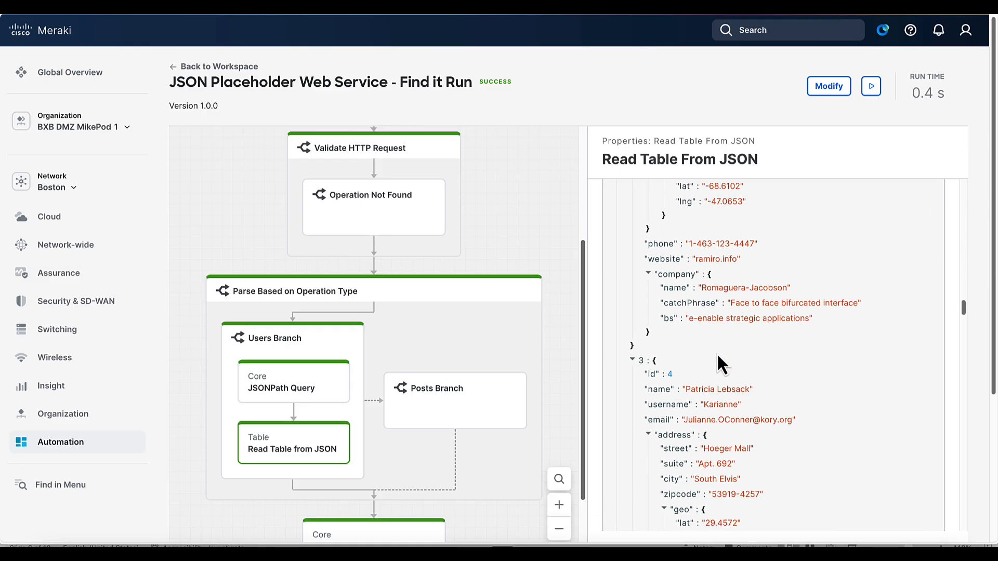
pyautogui.scroll(-10, 716, 358)
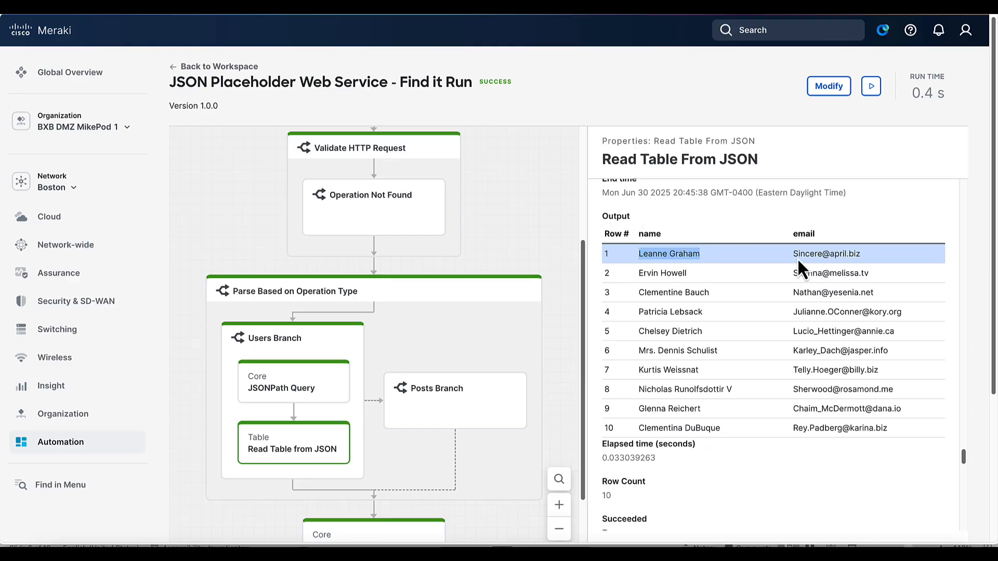
# Return to editing the workflow and create a String variable "Matching Field" described as "Given the inputted value, finding corresponding data".
pyautogui.click(844, 89)
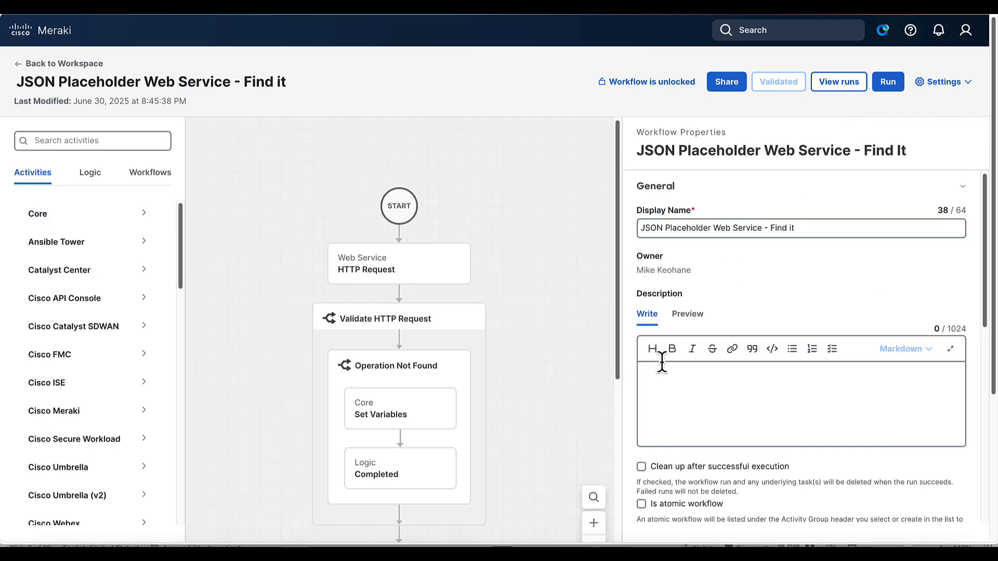
pyautogui.scroll(-3, 667, 374)
pyautogui.scroll(-2, 667, 374)
pyautogui.click(667, 417)
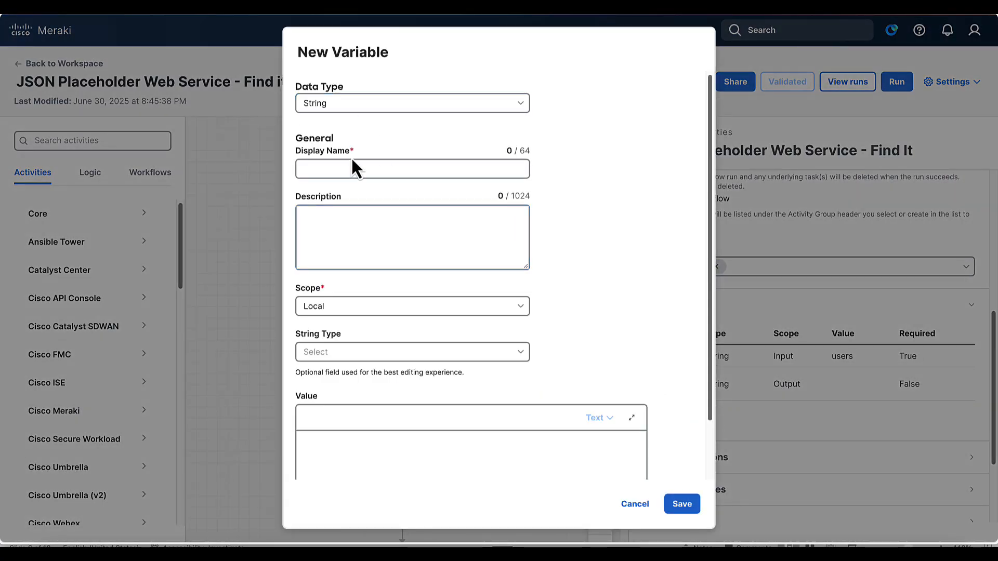
pyautogui.click(341, 166)
pyautogui.write('M')
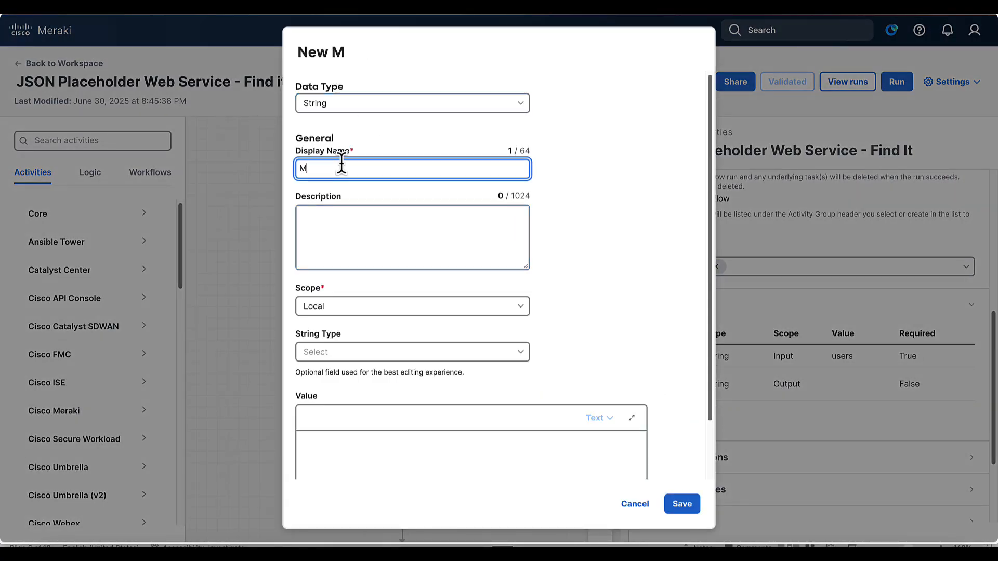
pyautogui.write('atching Field')
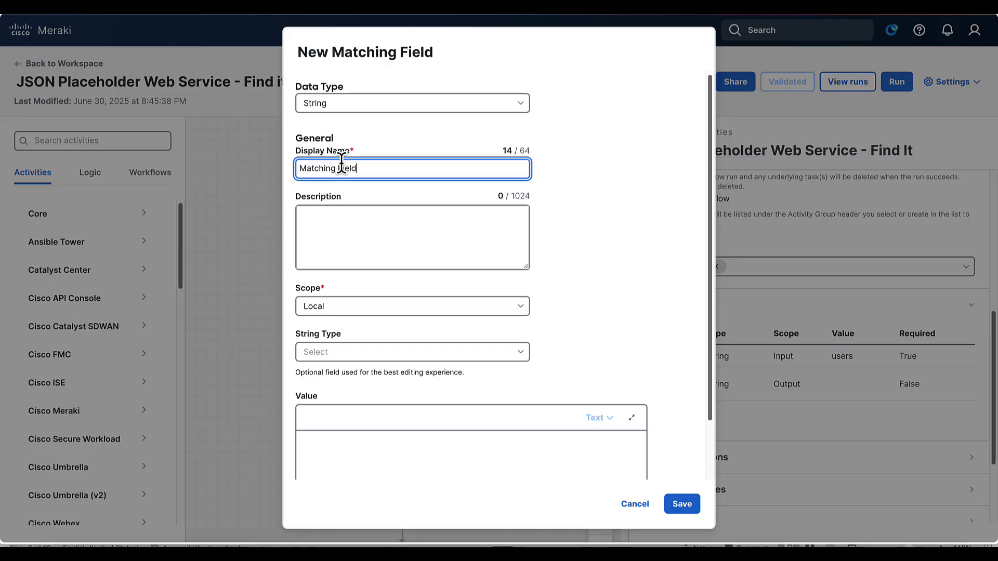
pyautogui.click(345, 232)
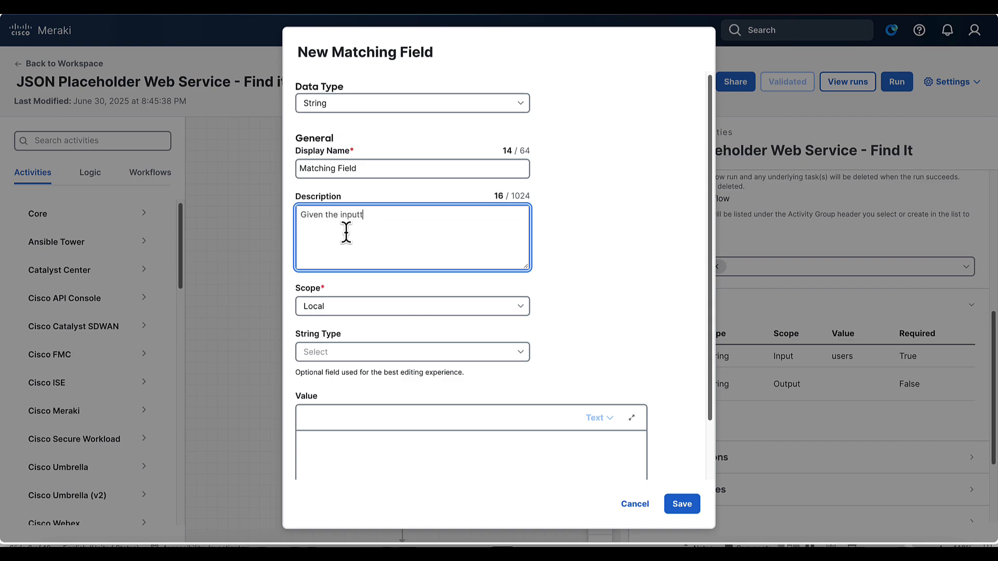
pyautogui.write('Given the inputted value, finding corresponding data')
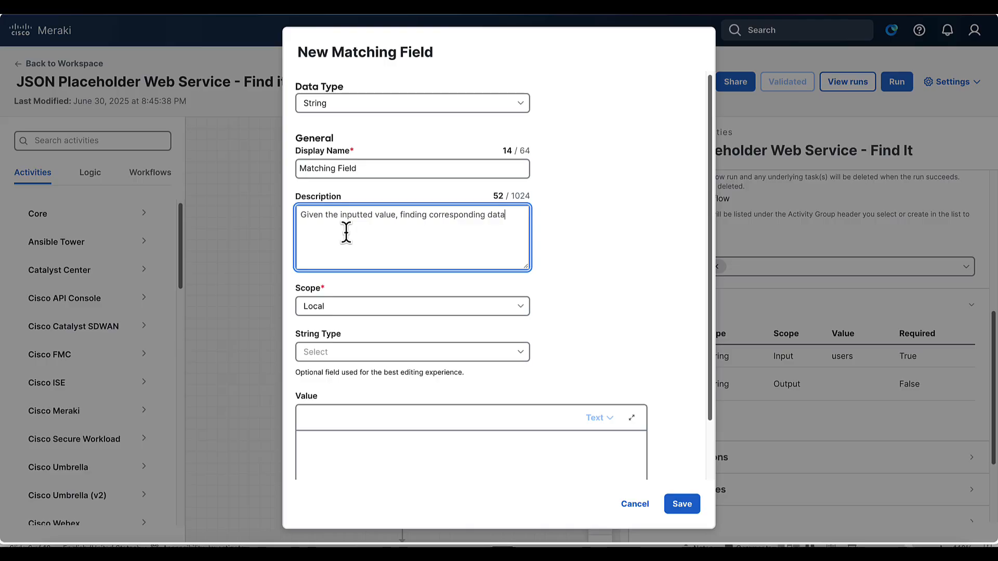
# Give the Matching Field variable the Input scope, make it required for the workflow to run, and set its string type to Text.
pyautogui.click(357, 312)
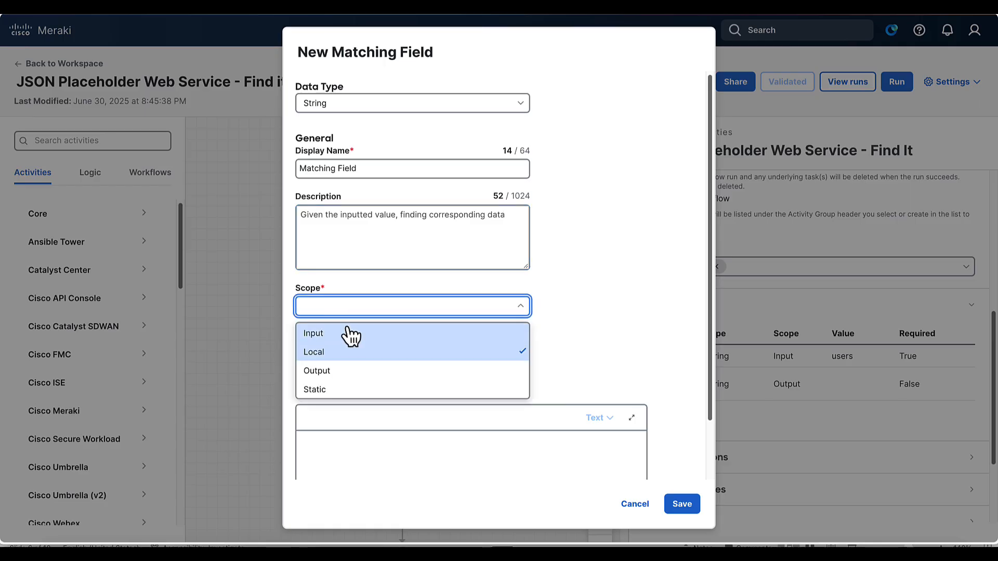
pyautogui.click(349, 334)
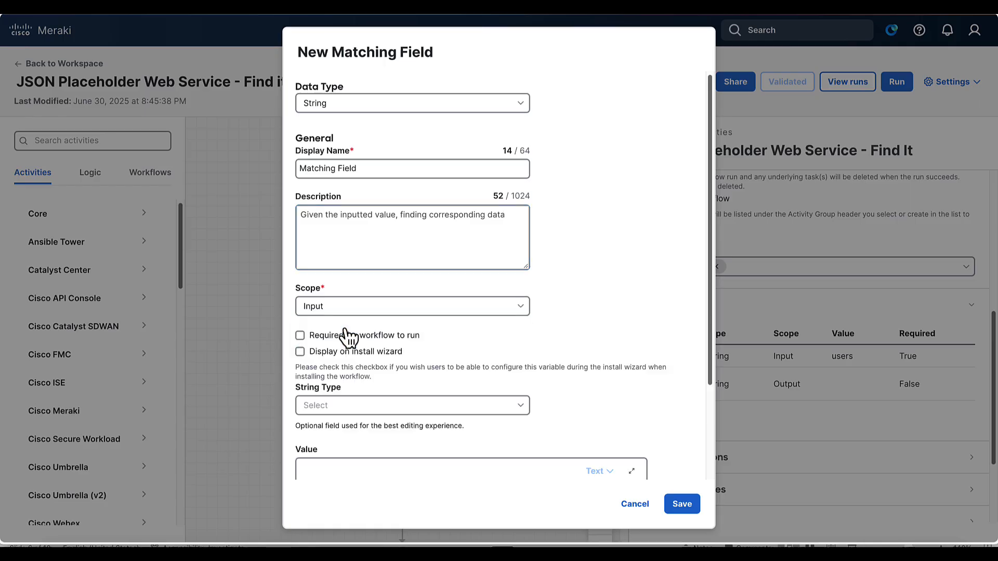
pyautogui.click(300, 336)
pyautogui.scroll(-2, 507, 358)
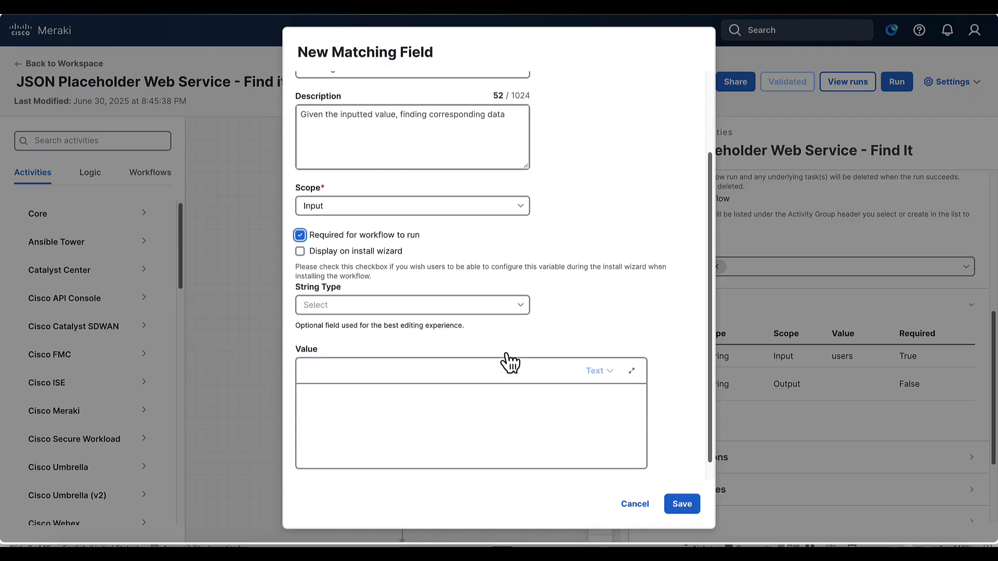
pyautogui.click(418, 310)
pyautogui.click(348, 407)
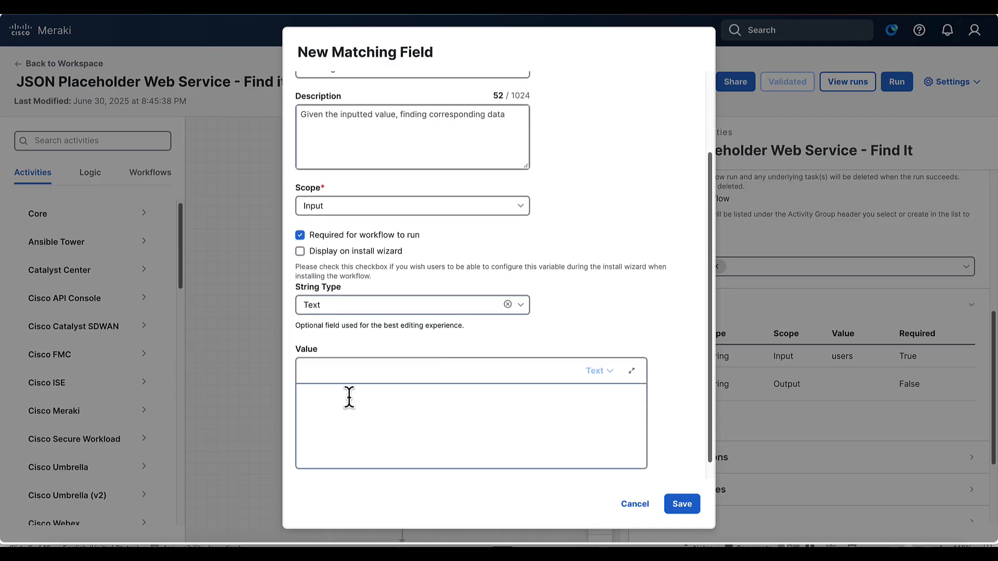
# Enter the full name of the first person in the users table as the Matching Field value and save the variable.
pyautogui.click(461, 426)
pyautogui.write('Leanne Graham')
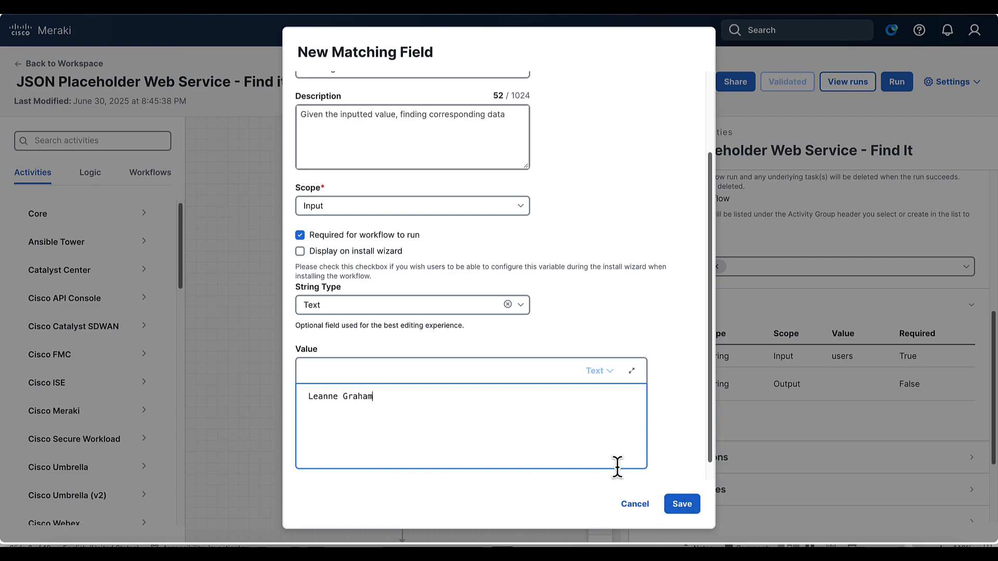
pyautogui.click(686, 504)
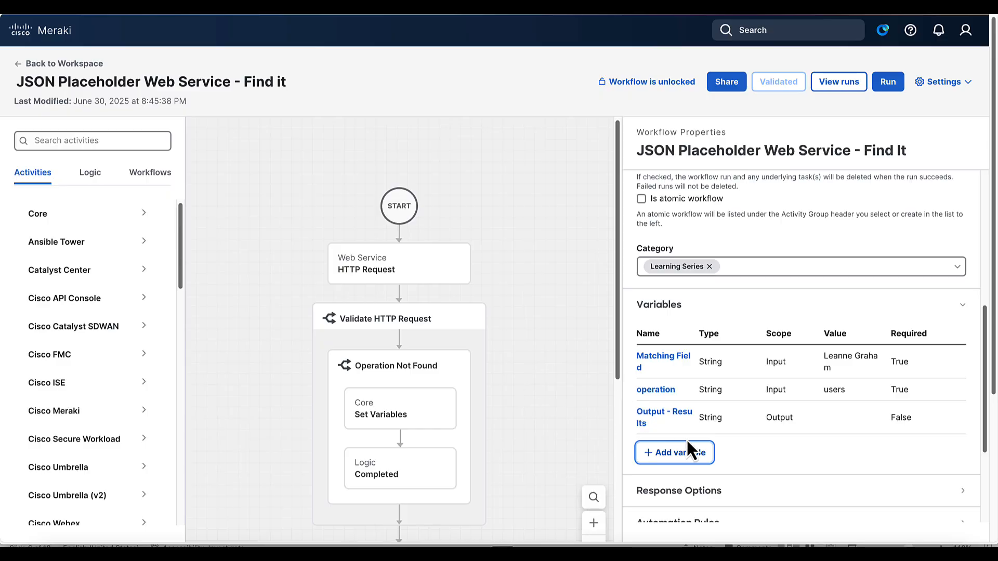
# Add a For Each loop below the Read Table from JSON activity in the Users Branch.
pyautogui.scroll(-5, 495, 424)
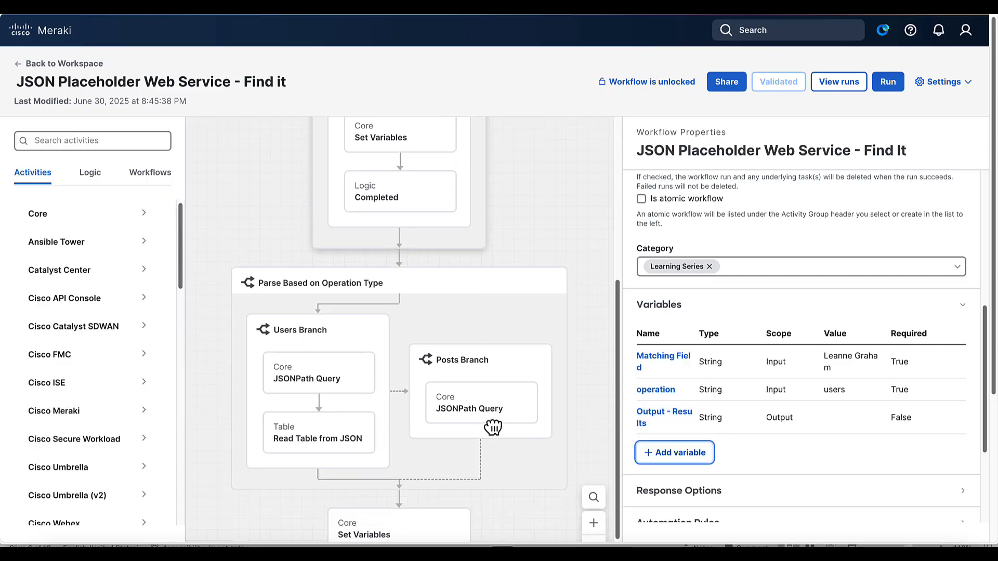
pyautogui.scroll(-2, 346, 433)
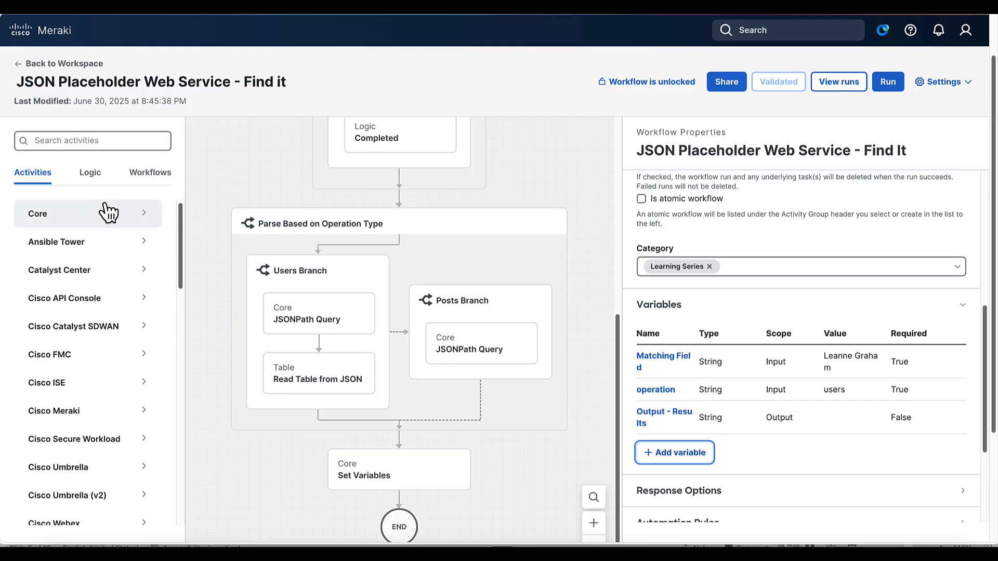
pyautogui.click(92, 174)
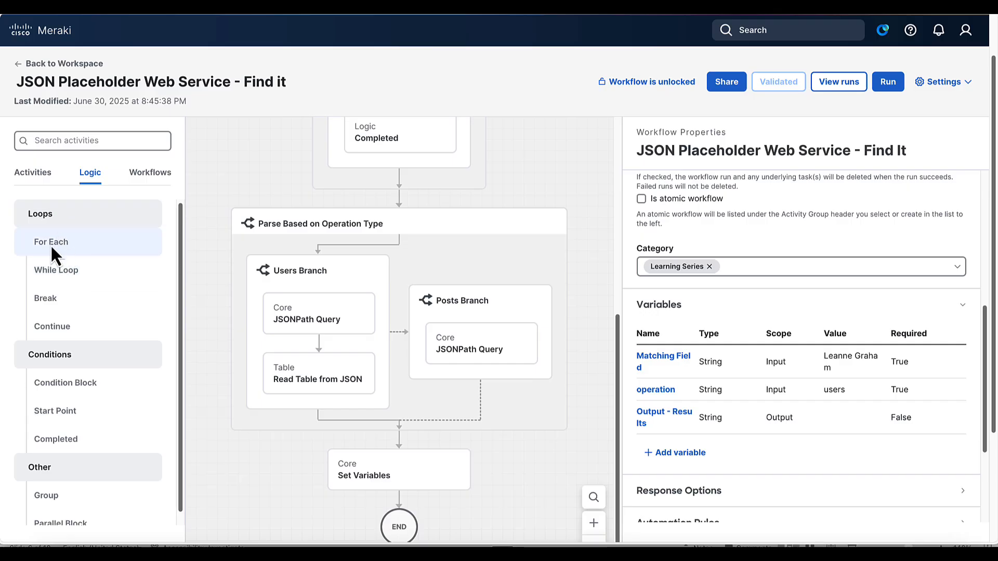
pyautogui.moveTo(51, 244); pyautogui.dragTo(317, 404)
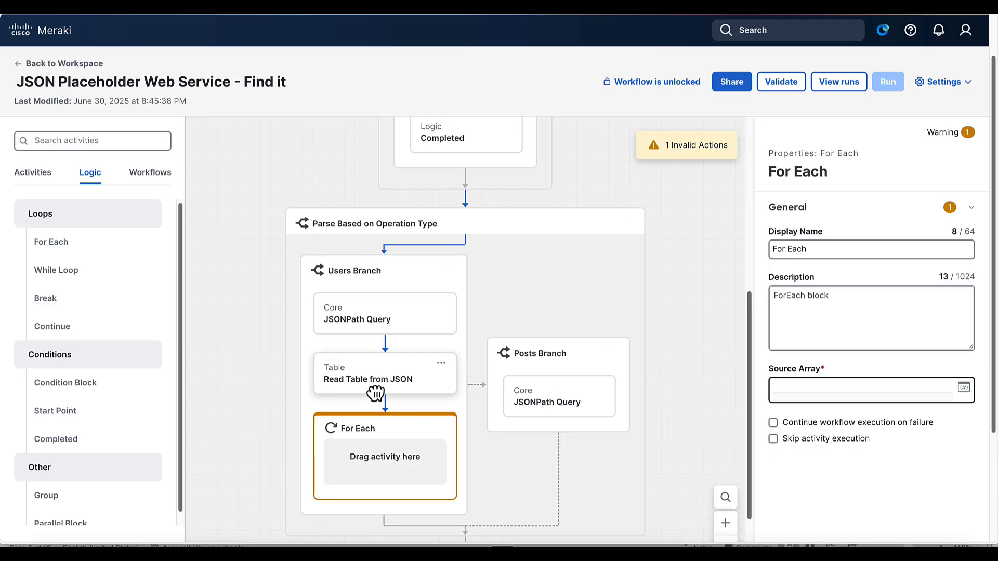
# Set the For Each loop's source array to the Output of Read Table from JSON in the Users Branch.
pyautogui.click(964, 388)
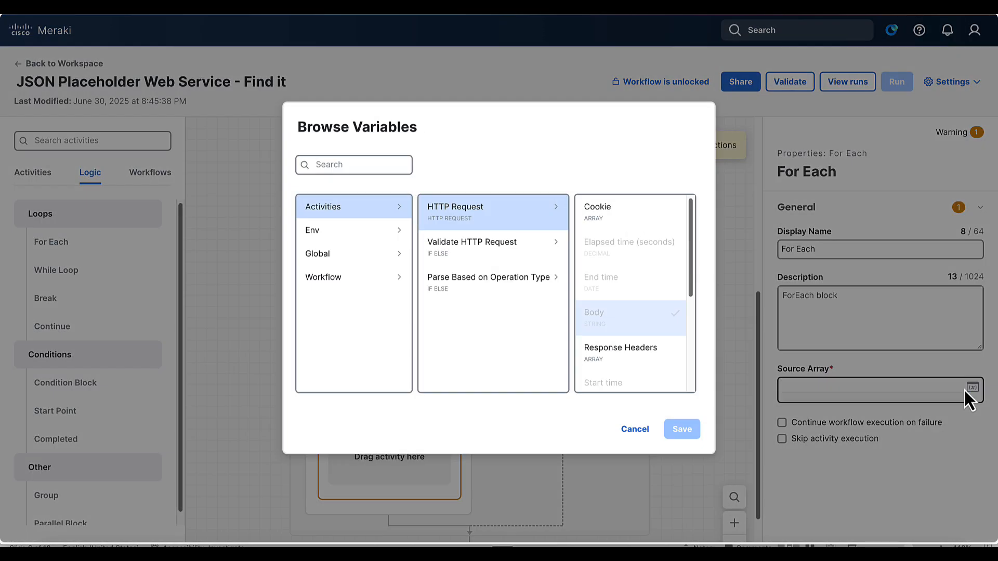
pyautogui.click(468, 286)
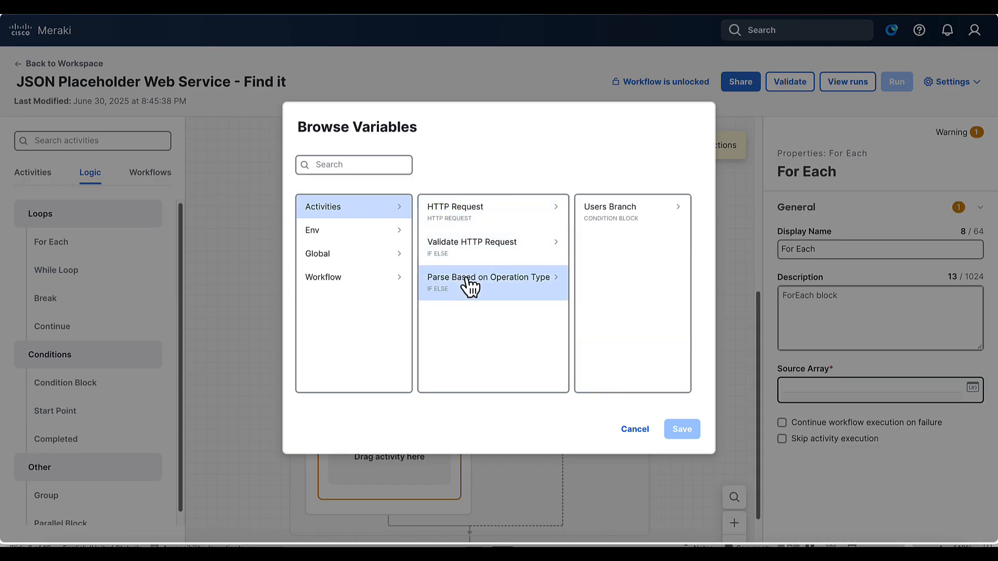
pyautogui.click(600, 220)
pyautogui.scroll(-3, 611, 329)
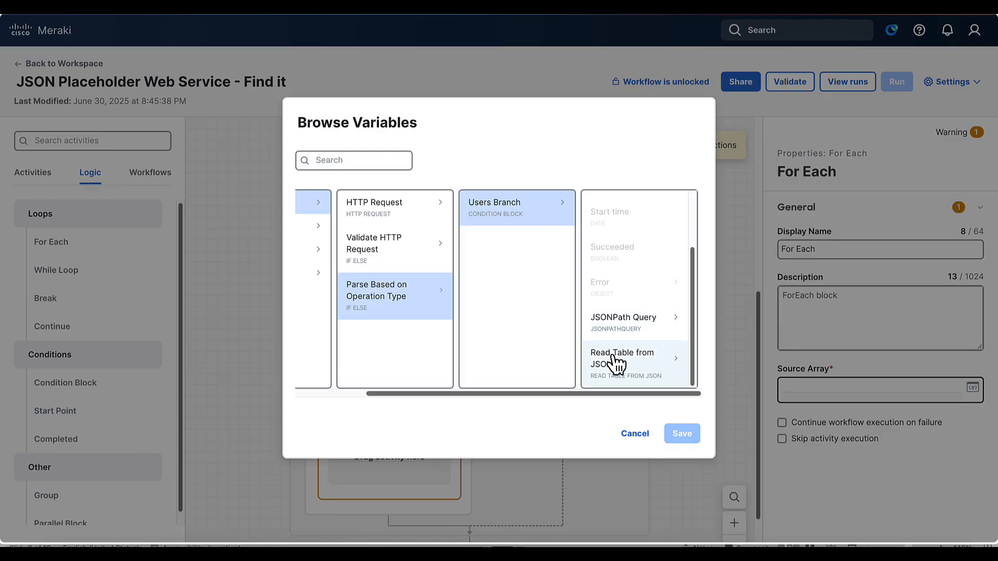
pyautogui.click(614, 359)
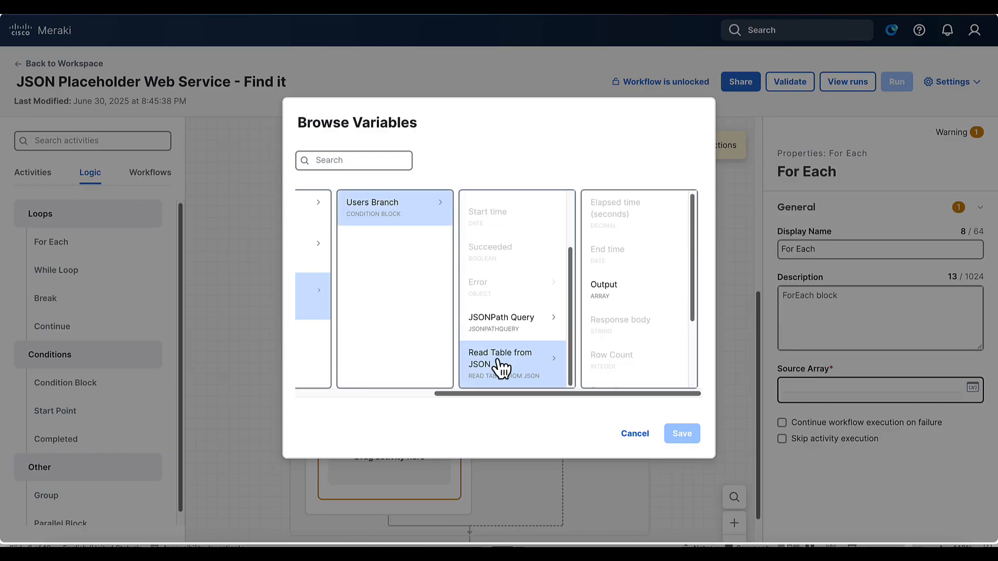
pyautogui.click(617, 295)
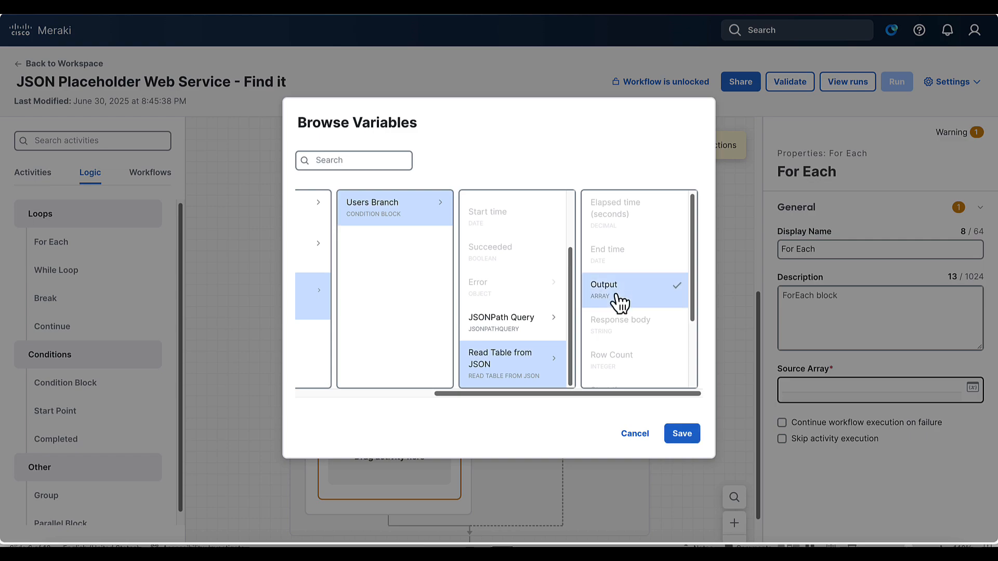
pyautogui.click(682, 436)
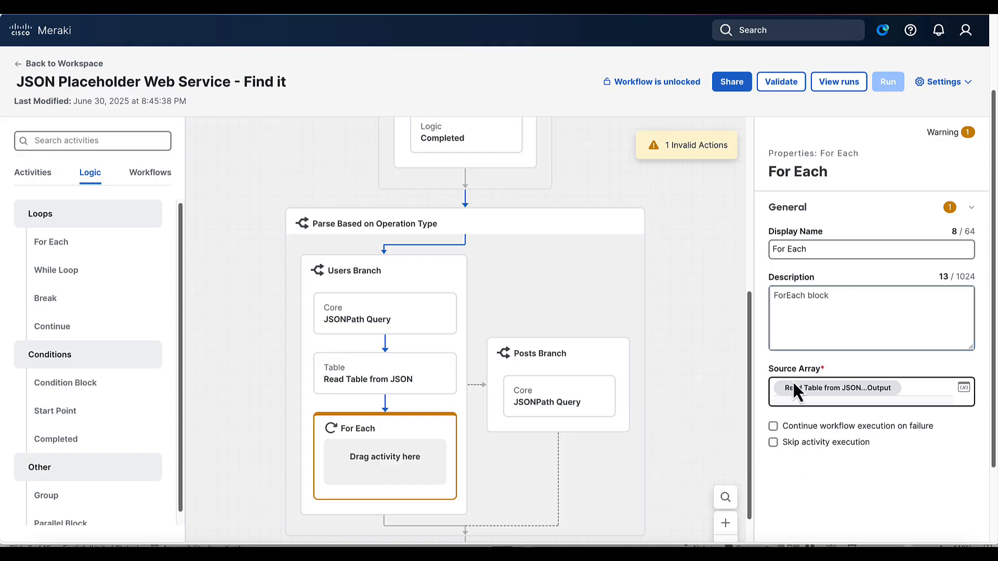
# Validate the workflow and run it with the prefilled operation and Matching Field inputs.
pyautogui.click(780, 84)
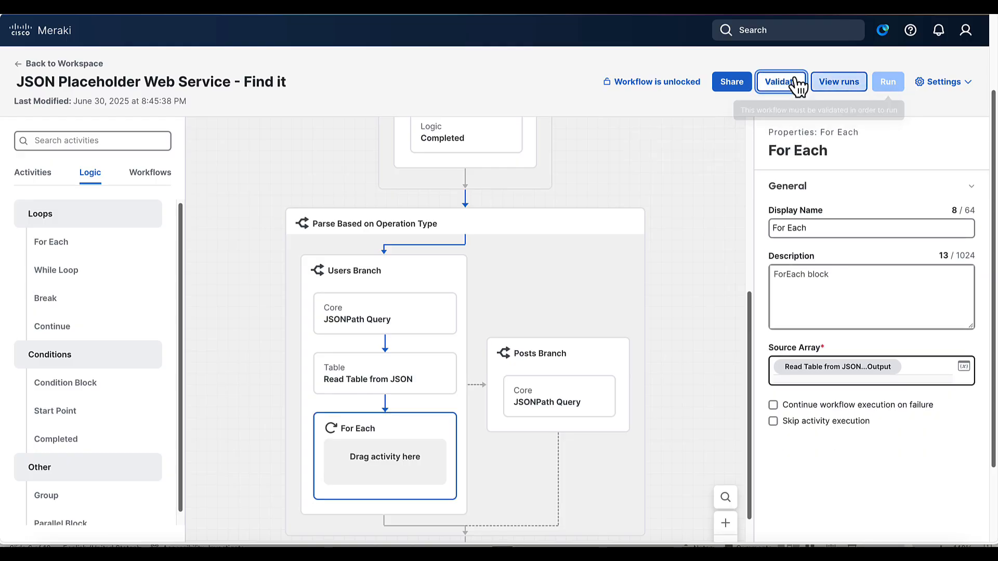
pyautogui.click(896, 82)
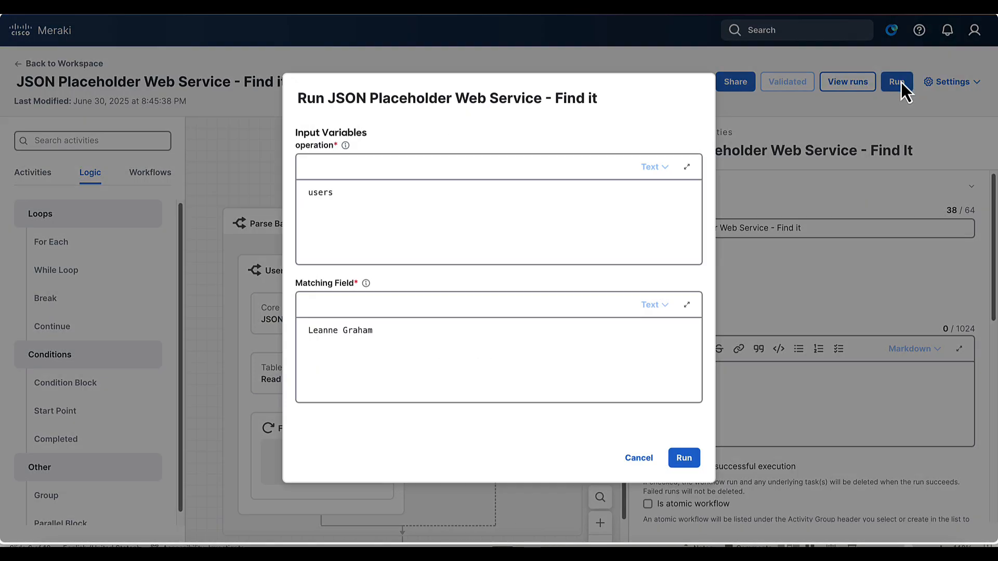
pyautogui.click(673, 371)
pyautogui.click(685, 459)
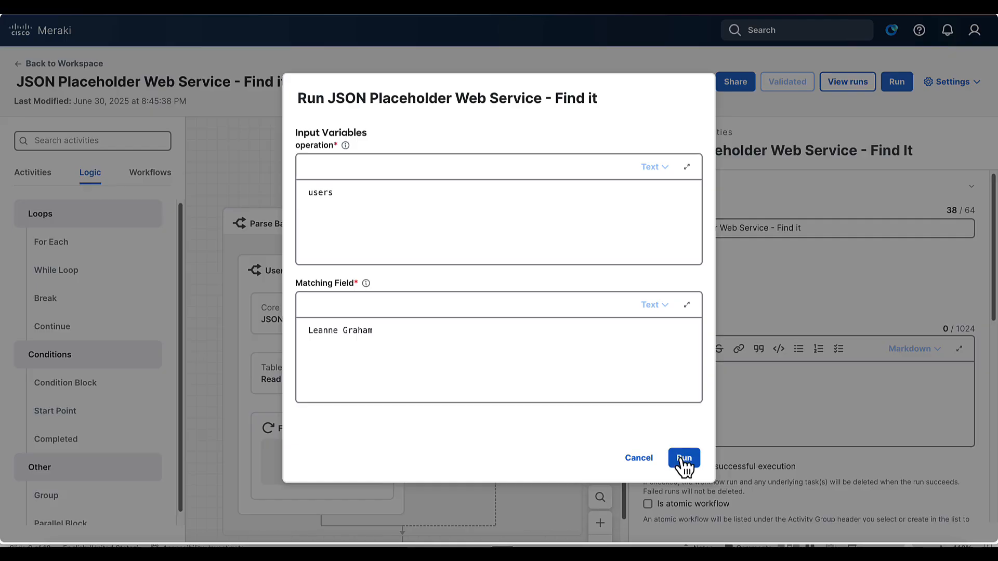
# Examine the For Each loop's current item and its list of iterations in the workflow run.
pyautogui.scroll(-3, 471, 369)
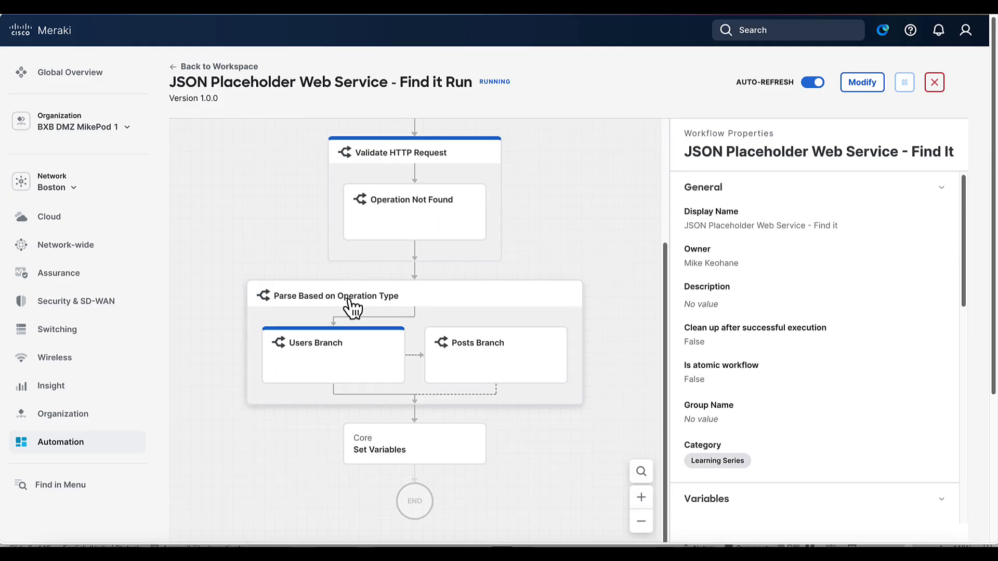
pyautogui.scroll(-2, 334, 372)
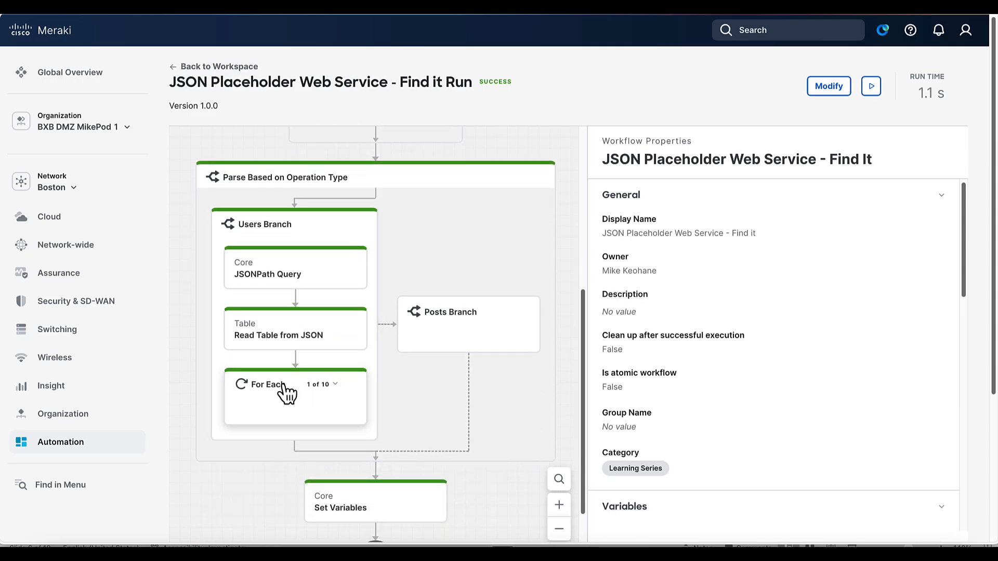
pyautogui.click(333, 391)
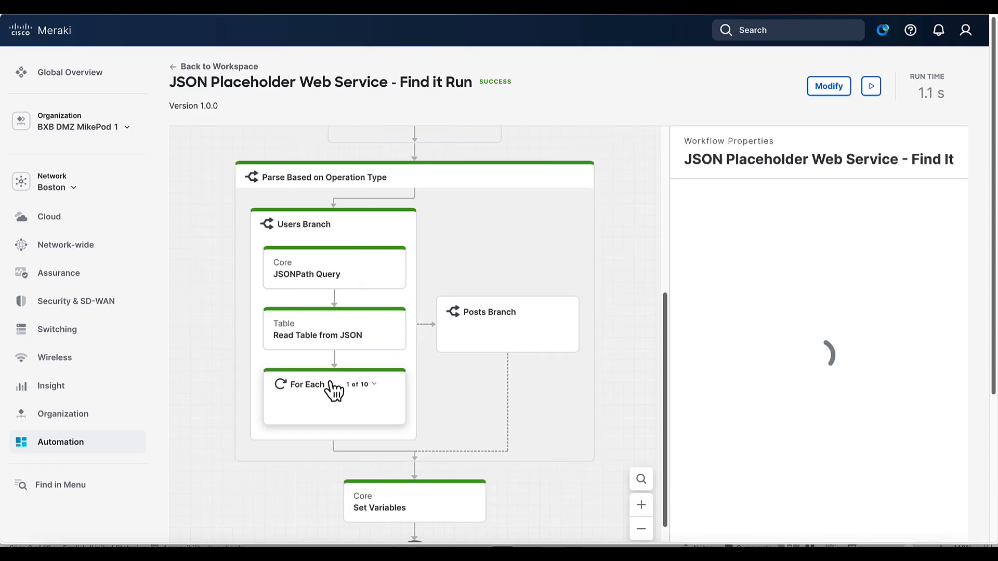
pyautogui.click(367, 384)
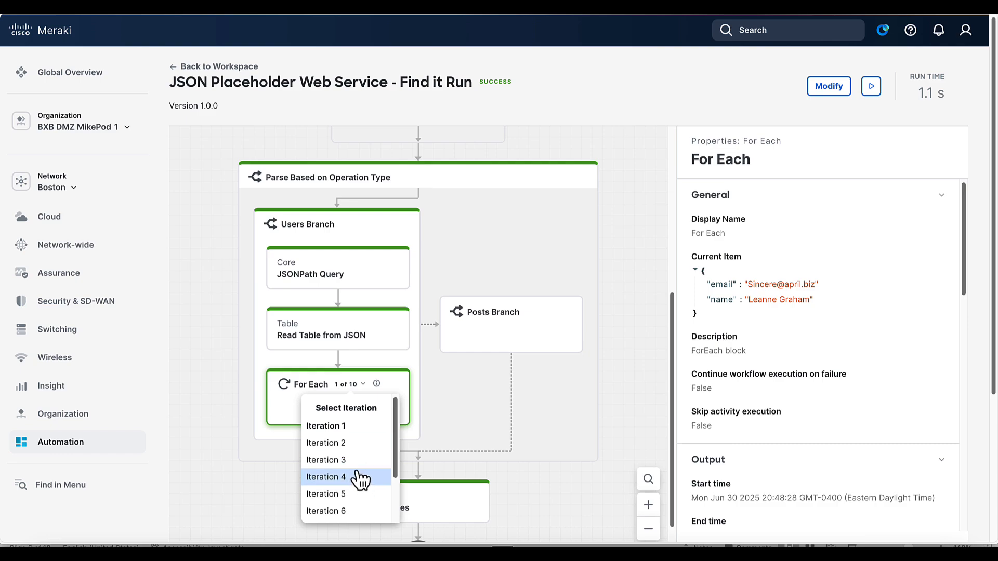
pyautogui.click(485, 401)
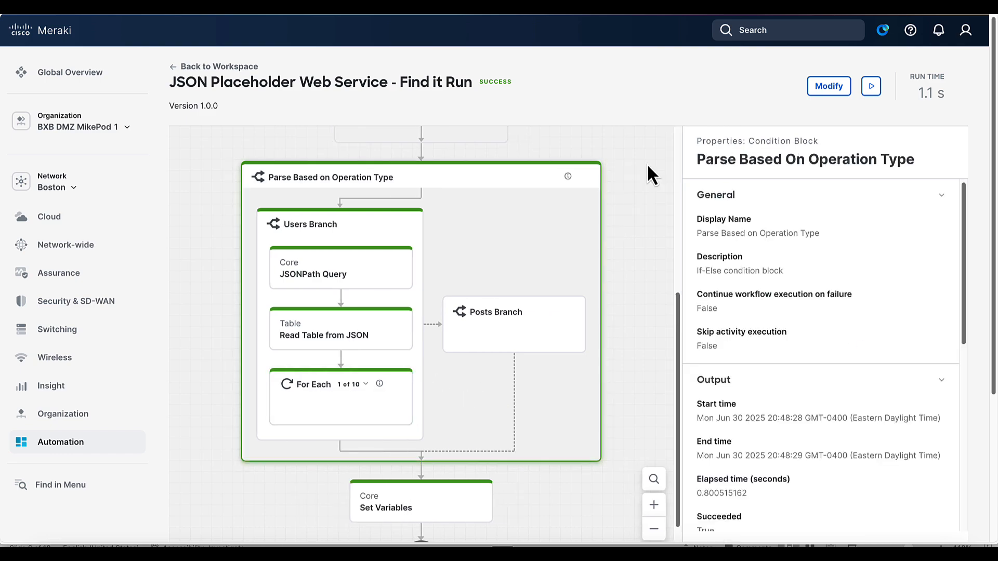
# Return to editing the workflow and add a Condition Block with only one condition branch inside the For Each loop.
pyautogui.click(831, 96)
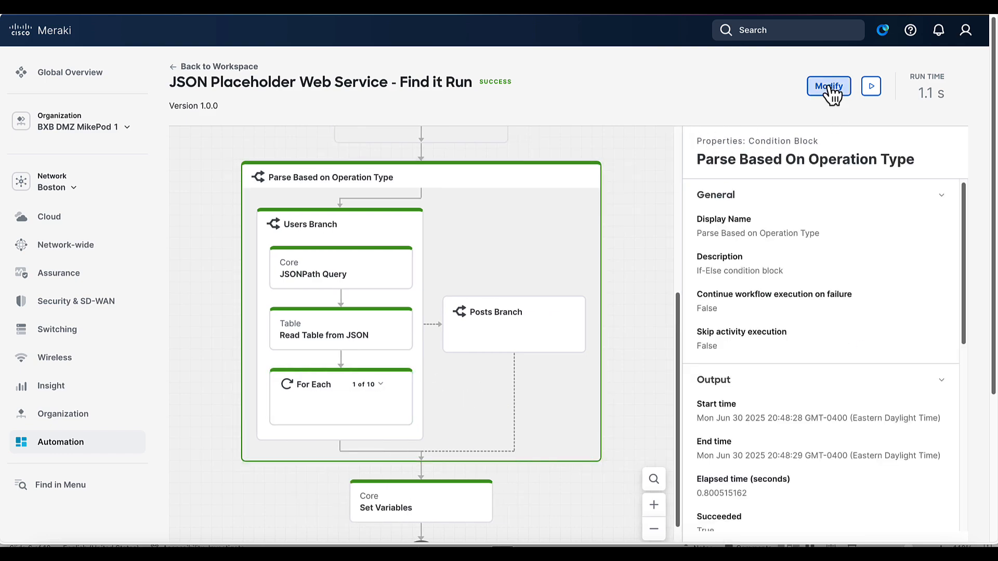
pyautogui.scroll(-8, 505, 364)
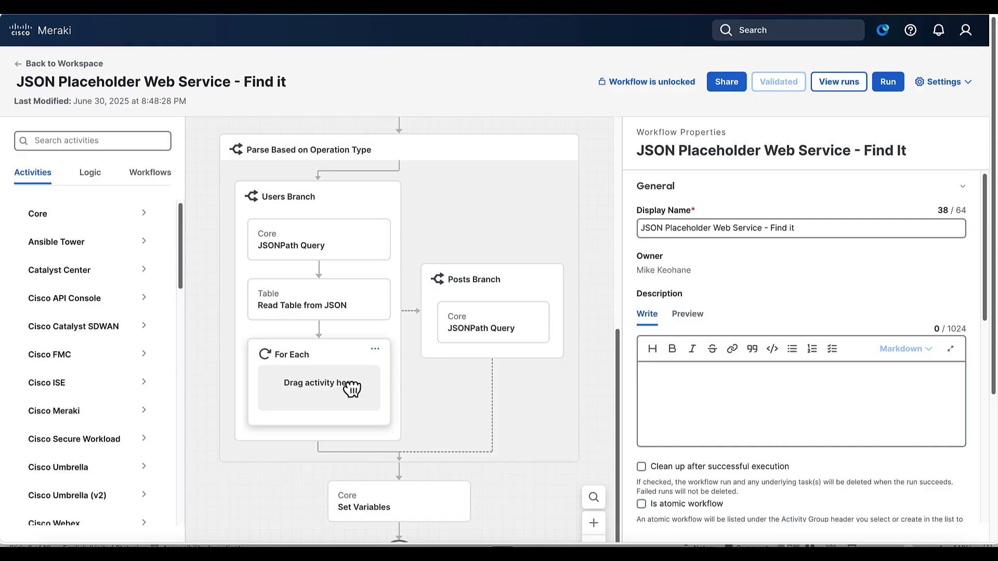
pyautogui.scroll(-1, 540, 426)
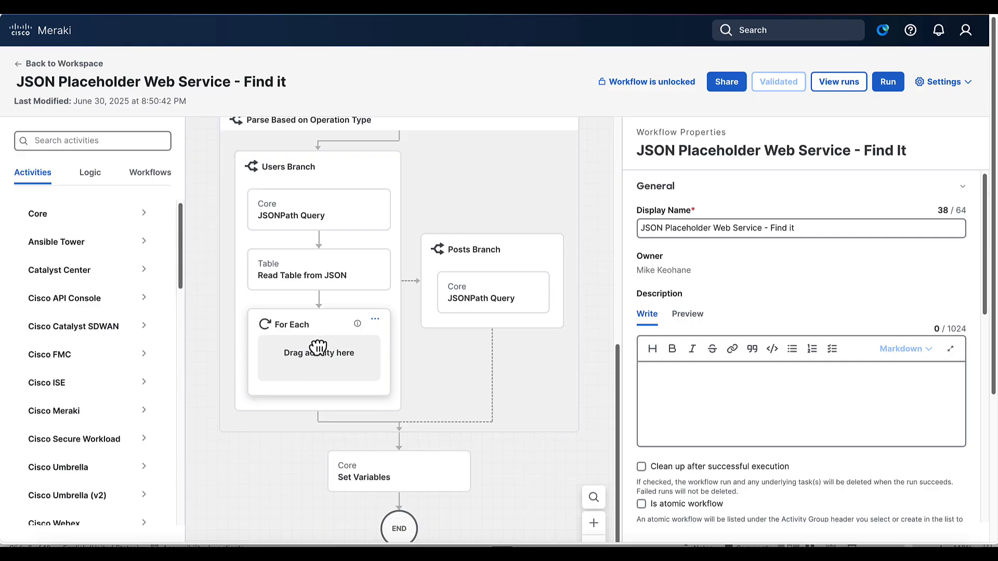
pyautogui.click(86, 179)
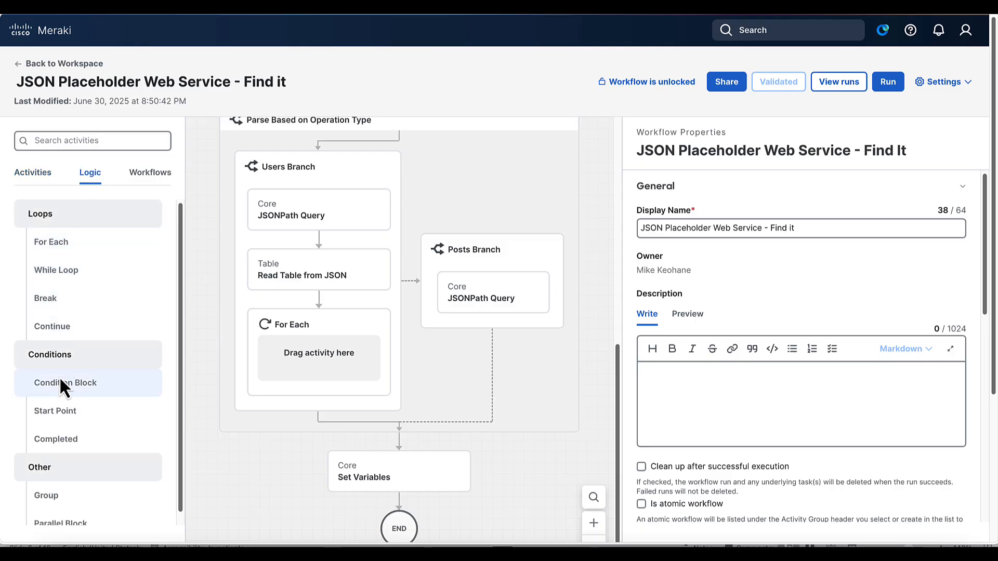
pyautogui.moveTo(58, 383); pyautogui.dragTo(311, 369)
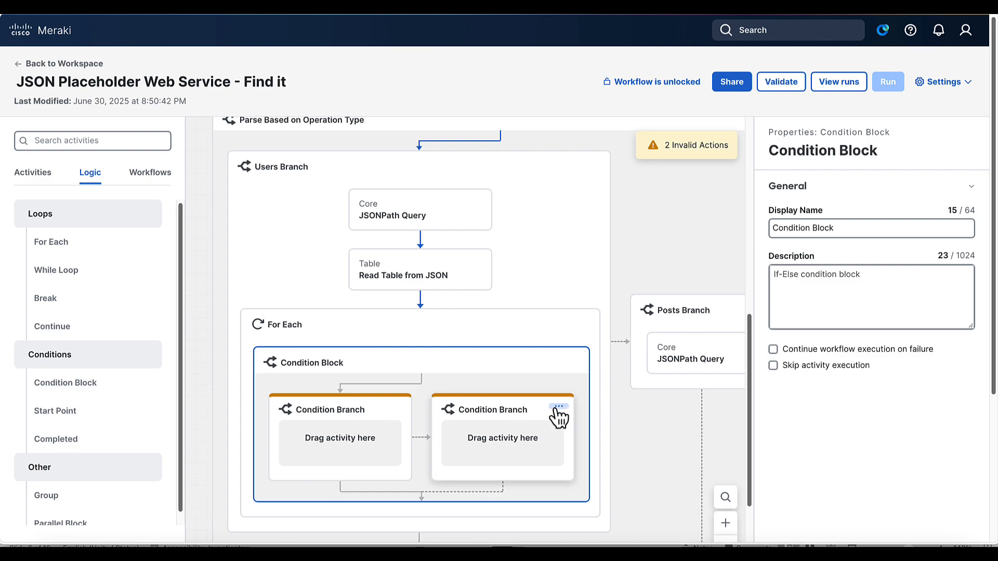
pyautogui.click(556, 412)
pyautogui.click(550, 448)
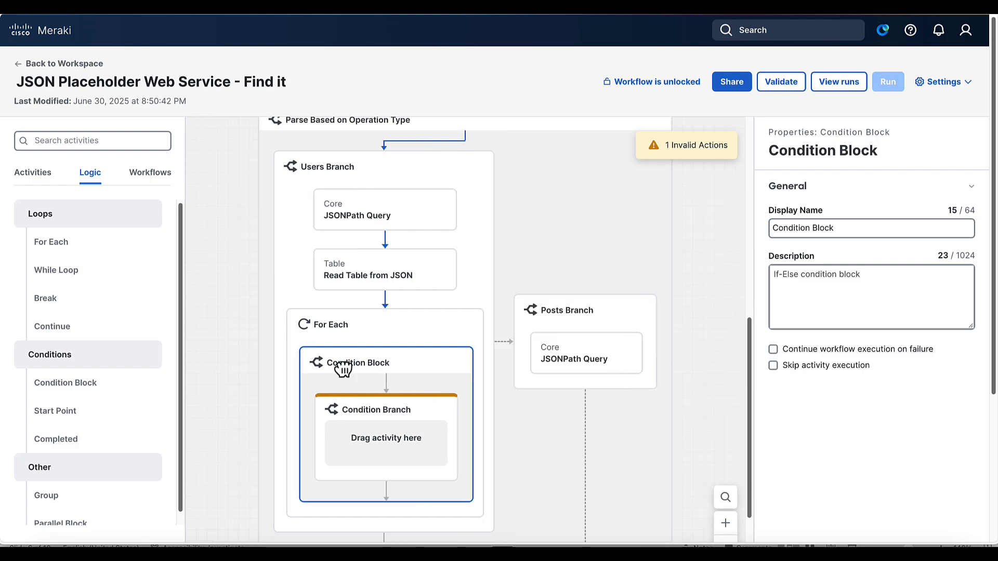
# Rename the new condition block "Find a Match for User and Email".
pyautogui.tripleClick(826, 228)
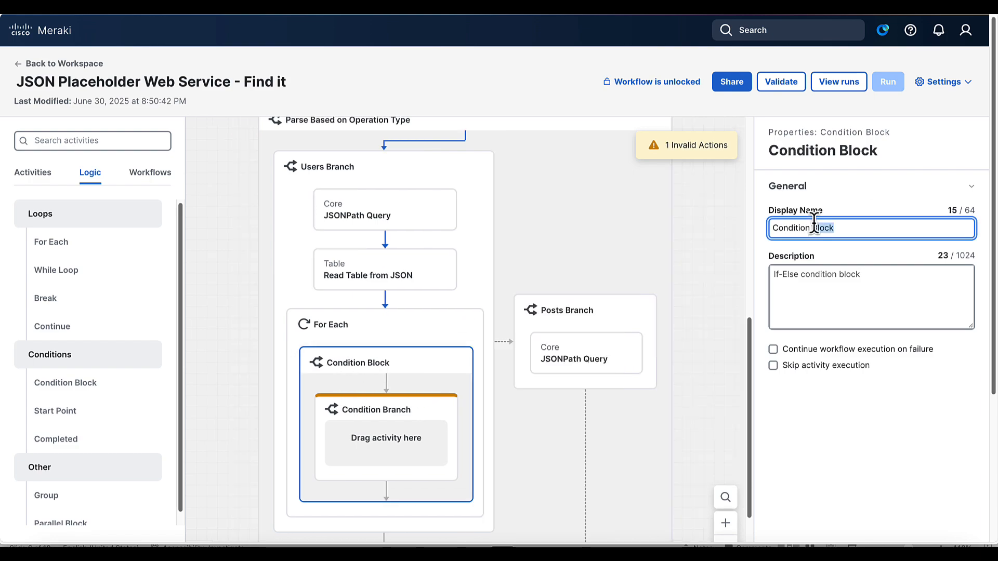
pyautogui.write('zfind')
pyautogui.press('BackSpace')
pyautogui.press('BackSpace')
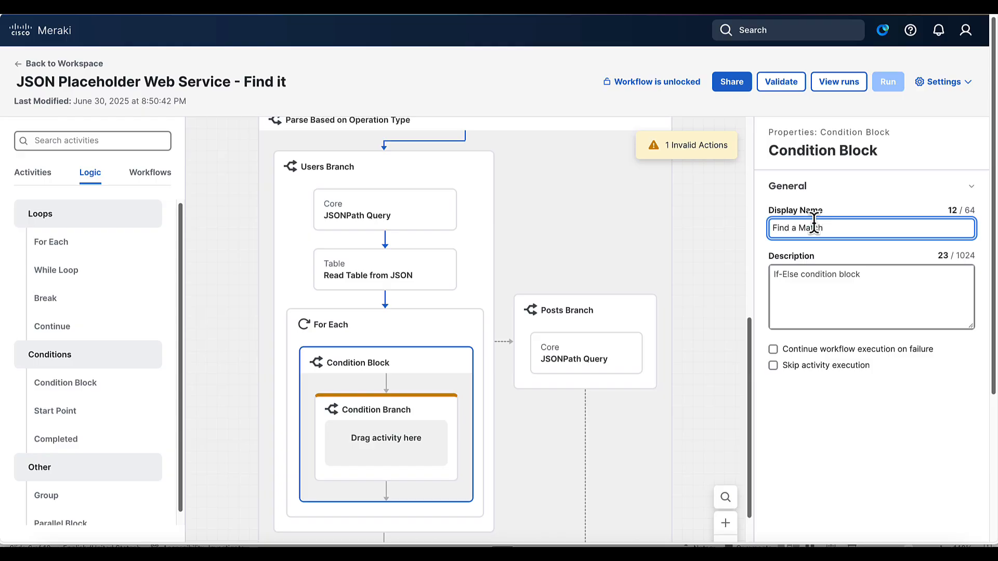
pyautogui.write('US')
pyautogui.click(452, 389)
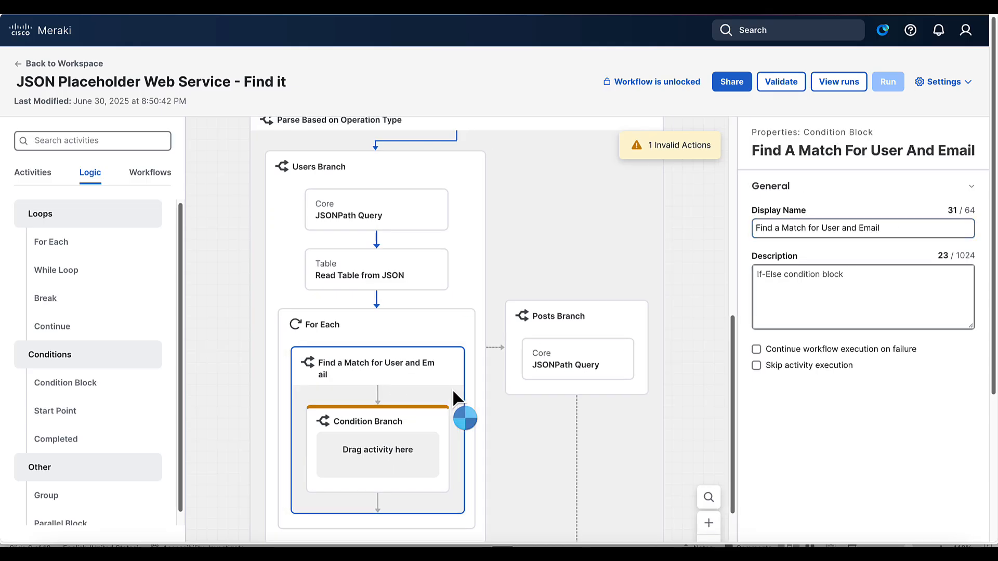
# Set the condition branch's property to the name item in the For Each loop's source array.
pyautogui.click(398, 424)
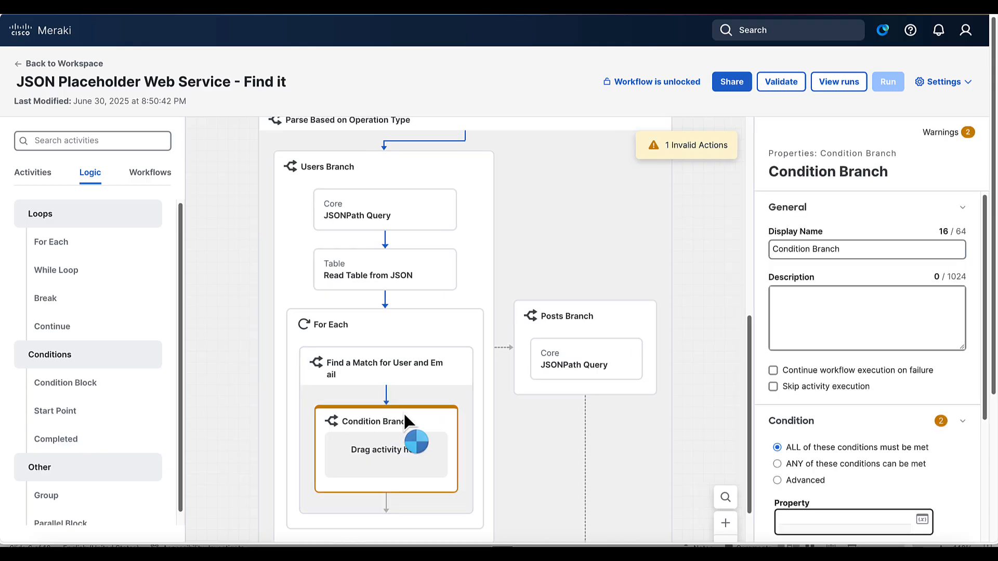
pyautogui.scroll(-3, 797, 416)
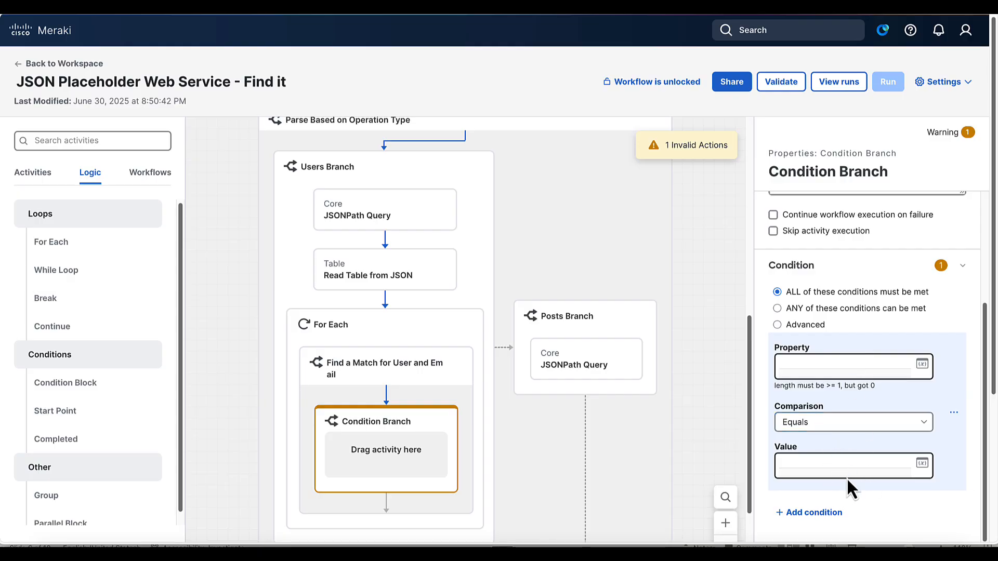
pyautogui.click(923, 365)
pyautogui.hscroll(-10, 418, 266)
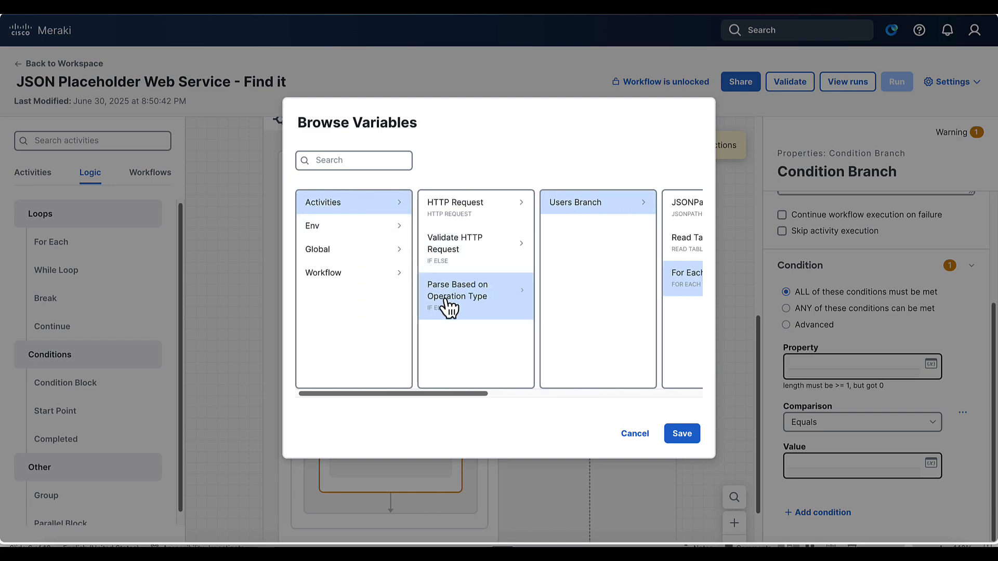
pyautogui.hscroll(5, 566, 207)
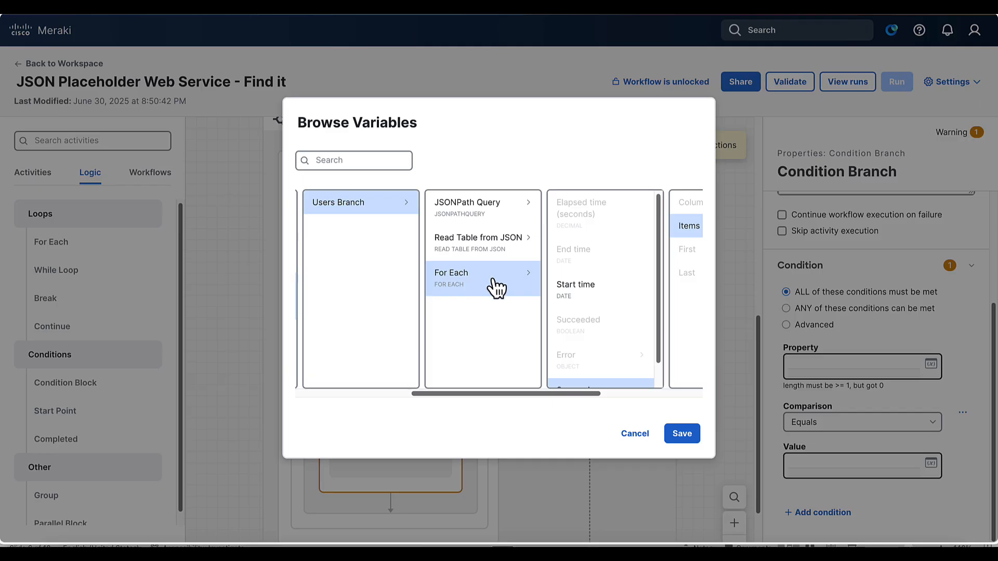
pyautogui.scroll(-1, 593, 311)
pyautogui.click(597, 372)
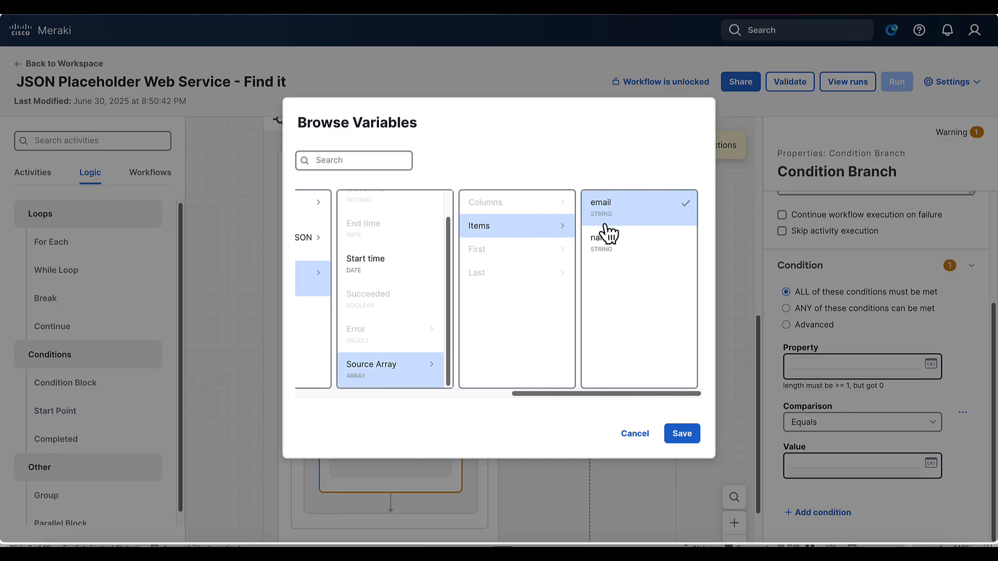
pyautogui.click(607, 249)
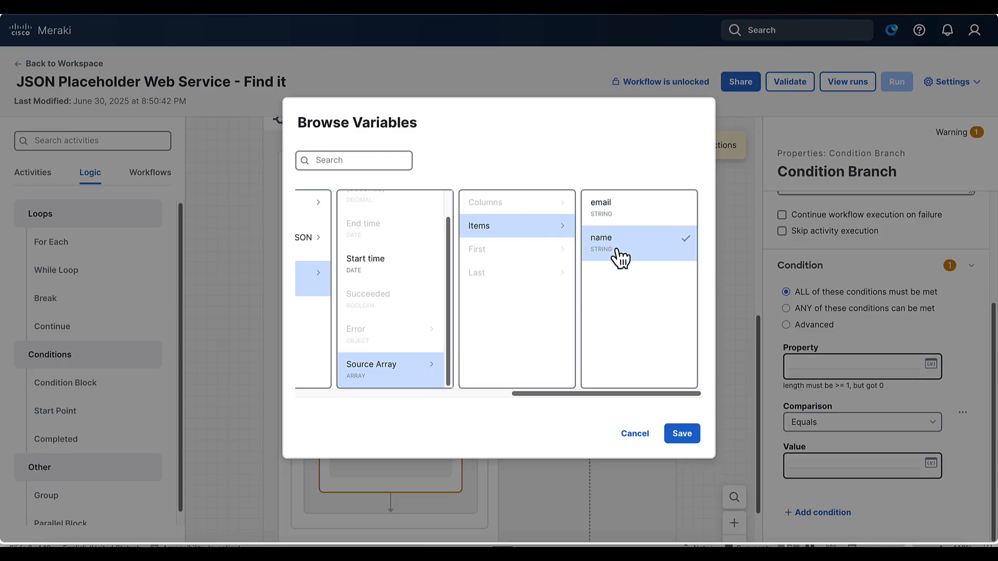
pyautogui.click(682, 435)
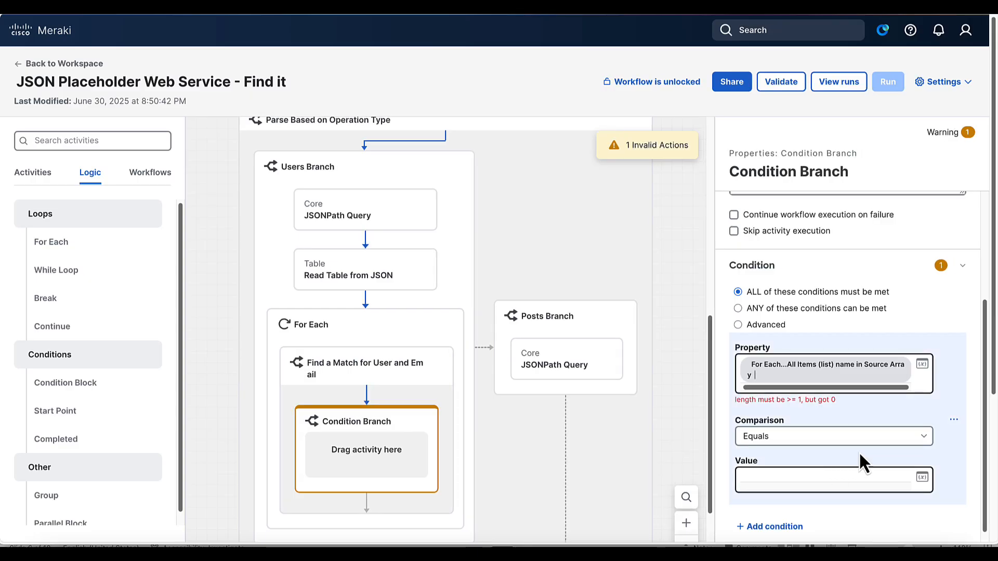
# Set the condition branch's comparison value to the workflow input variable Matching Field.
pyautogui.click(922, 478)
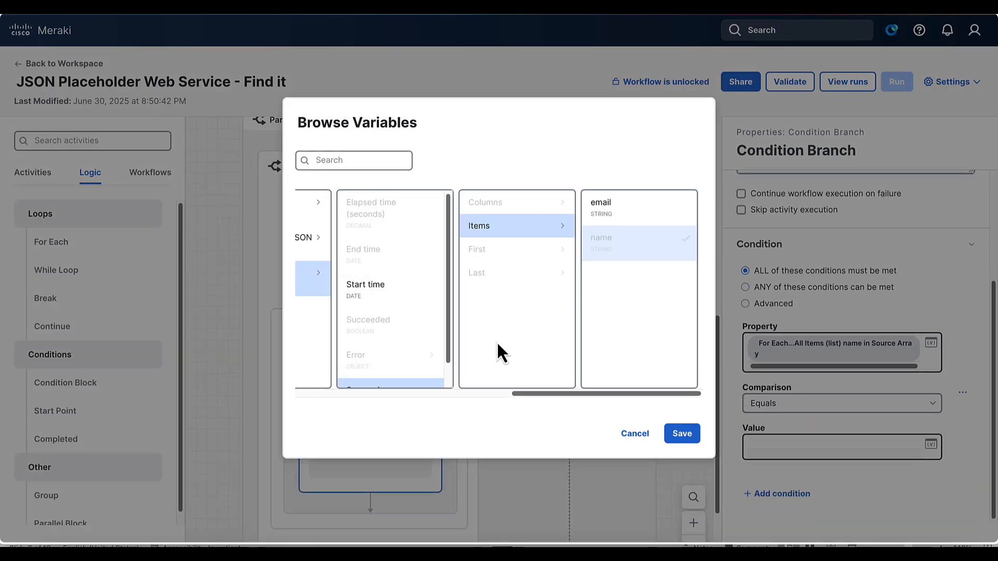
pyautogui.hscroll(-5, 436, 307)
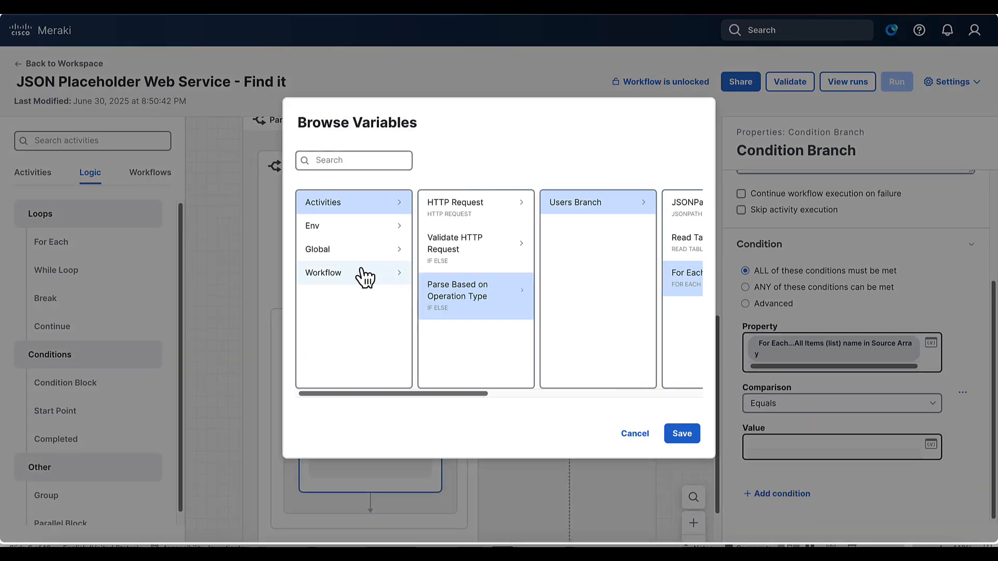
pyautogui.click(364, 277)
pyautogui.click(475, 230)
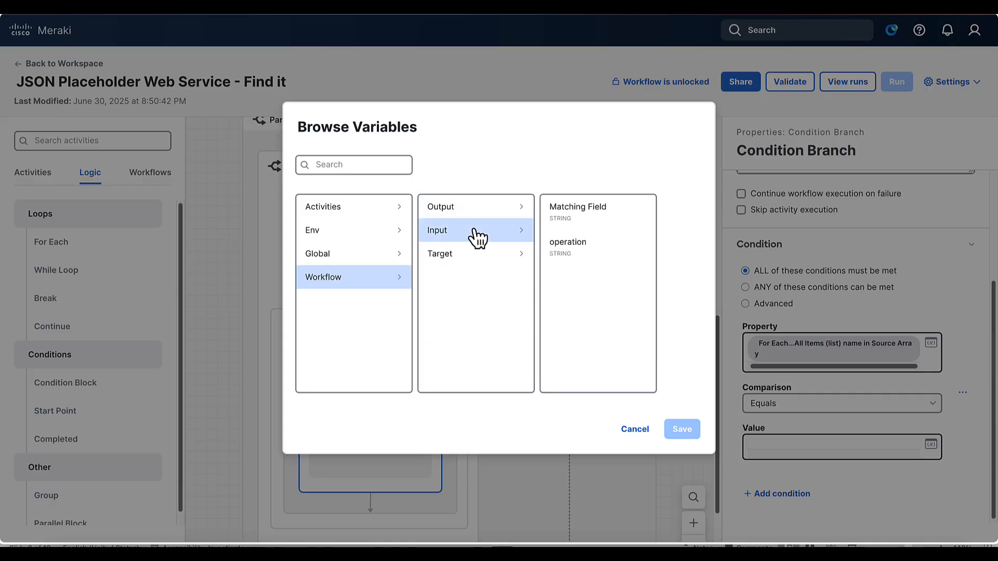
pyautogui.click(577, 223)
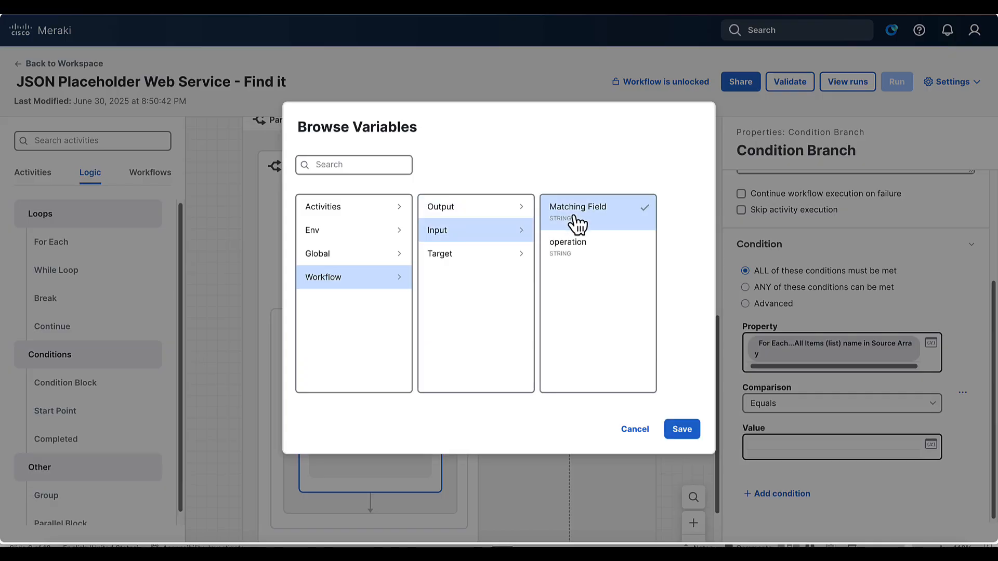
pyautogui.click(681, 430)
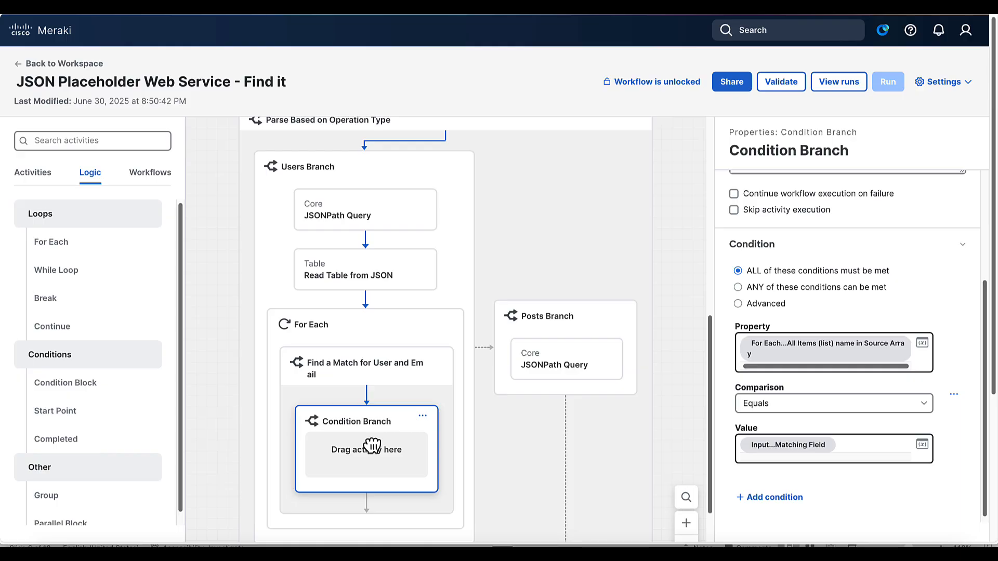
# Start a new string variable in the workflow properties and name it "Output - Matching Result".
pyautogui.click(673, 244)
pyautogui.scroll(-5, 670, 416)
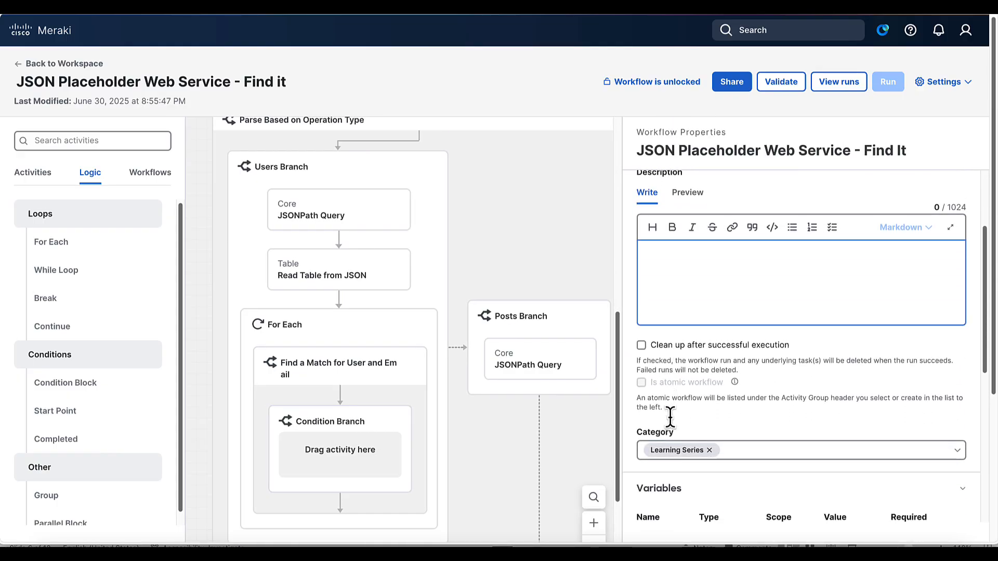
pyautogui.click(675, 457)
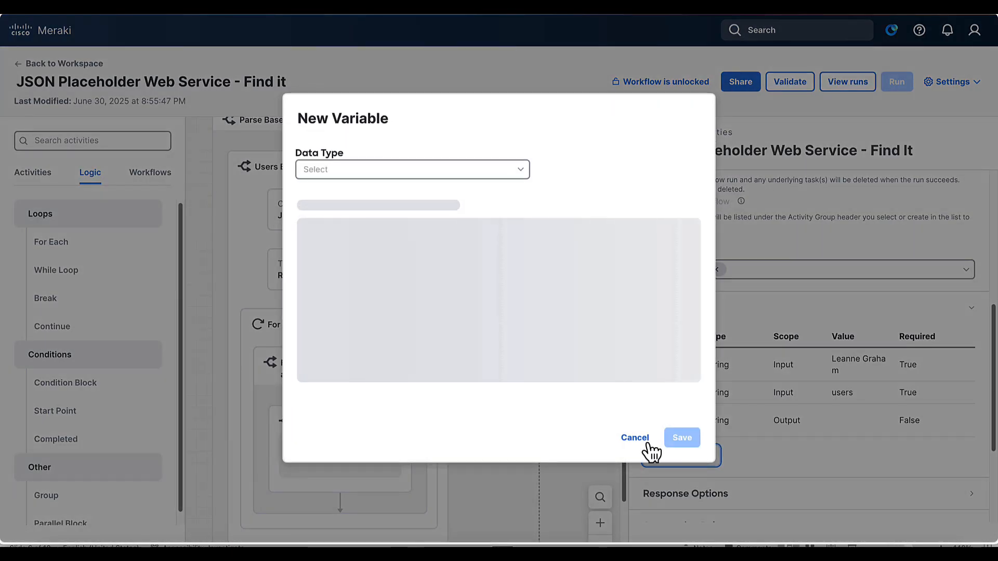
pyautogui.click(357, 175)
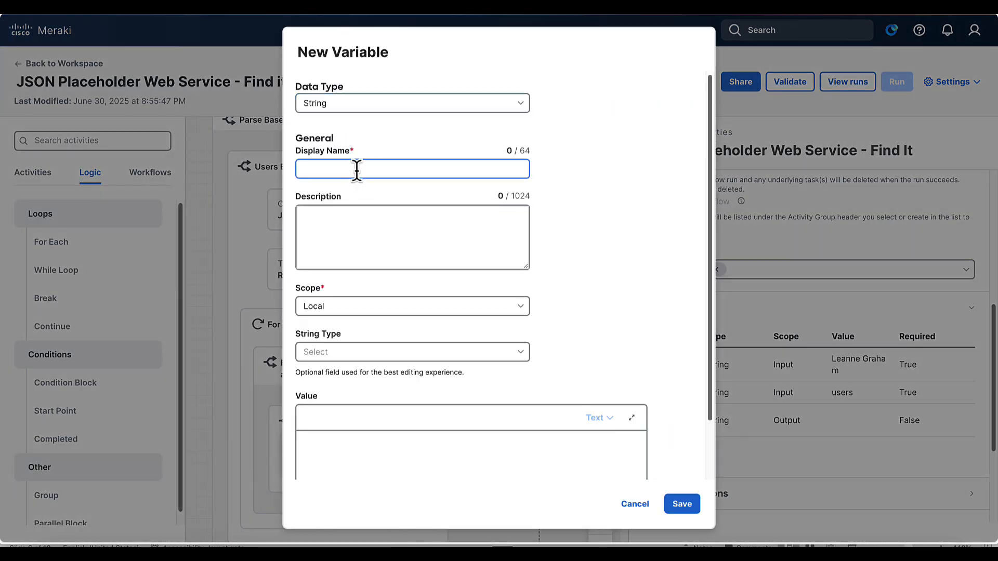
pyautogui.click(356, 170)
pyautogui.write('Pu')
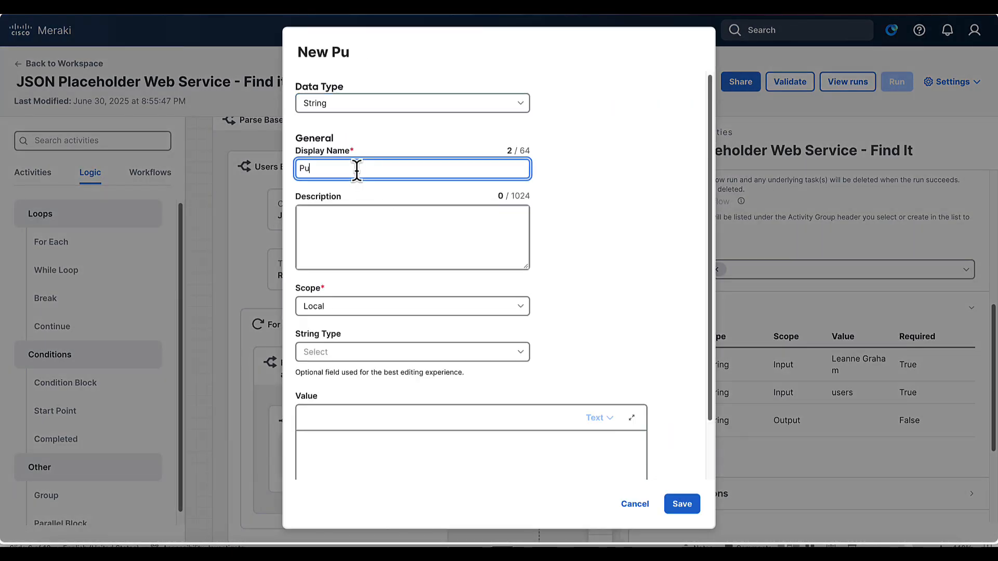
pyautogui.write('tp')
pyautogui.press('BackSpace')
pyautogui.press('BackSpace')
pyautogui.press('BackSpace')
pyautogui.press('BackSpace')
pyautogui.write('OU')
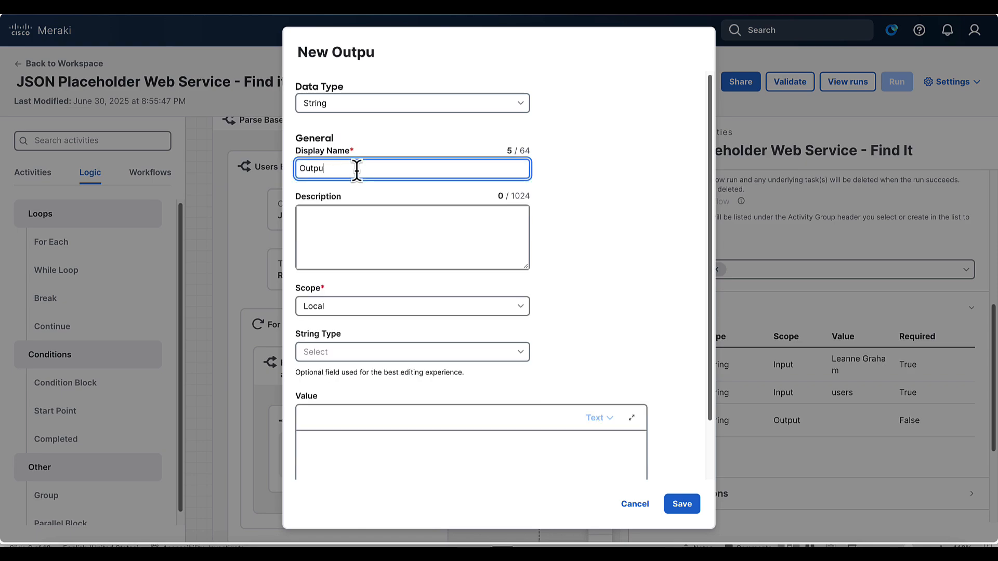
pyautogui.write('tput - Matching Result')
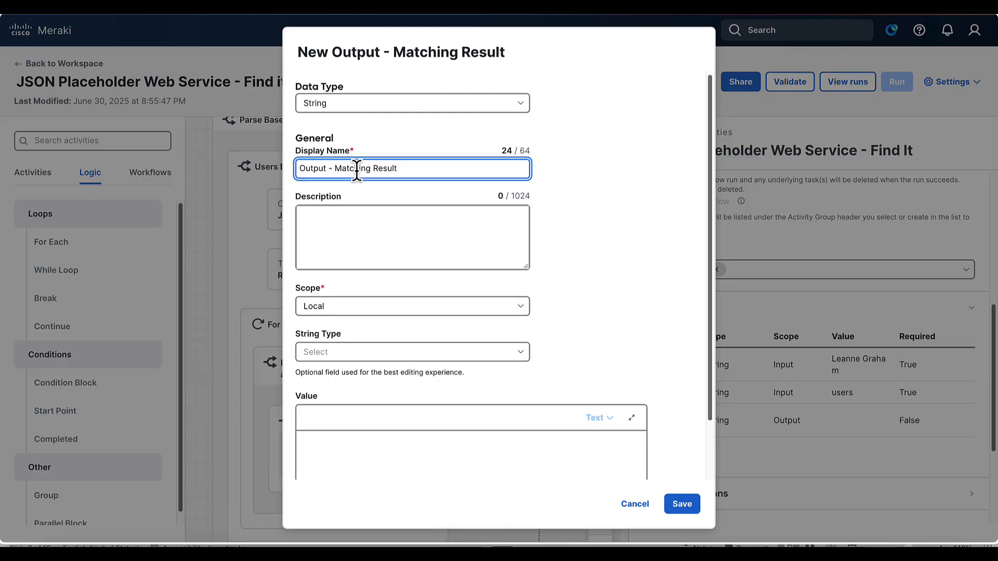
# Set the new variable's scope to Output and its string type to Text, and save it.
pyautogui.click(385, 308)
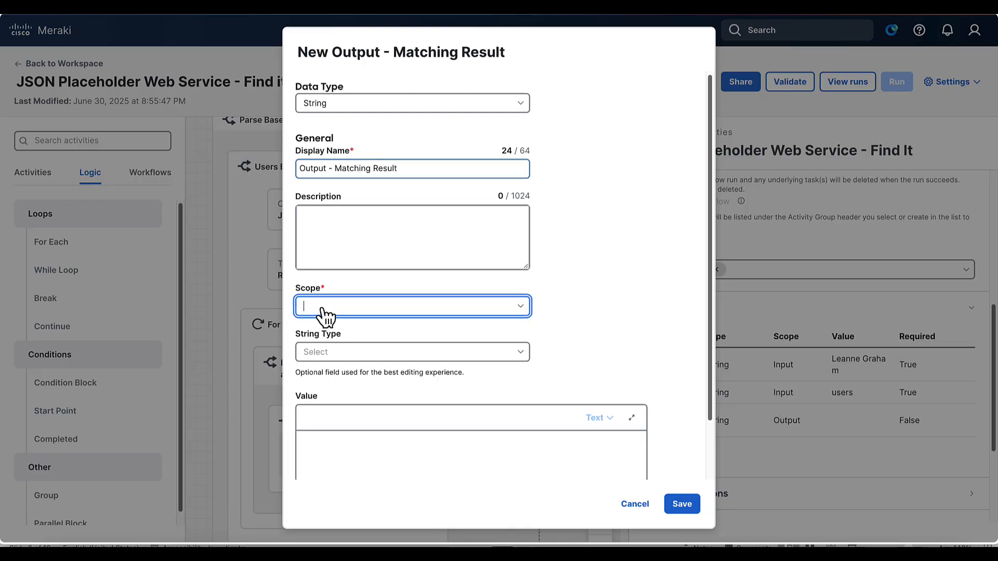
pyautogui.click(327, 372)
pyautogui.click(327, 354)
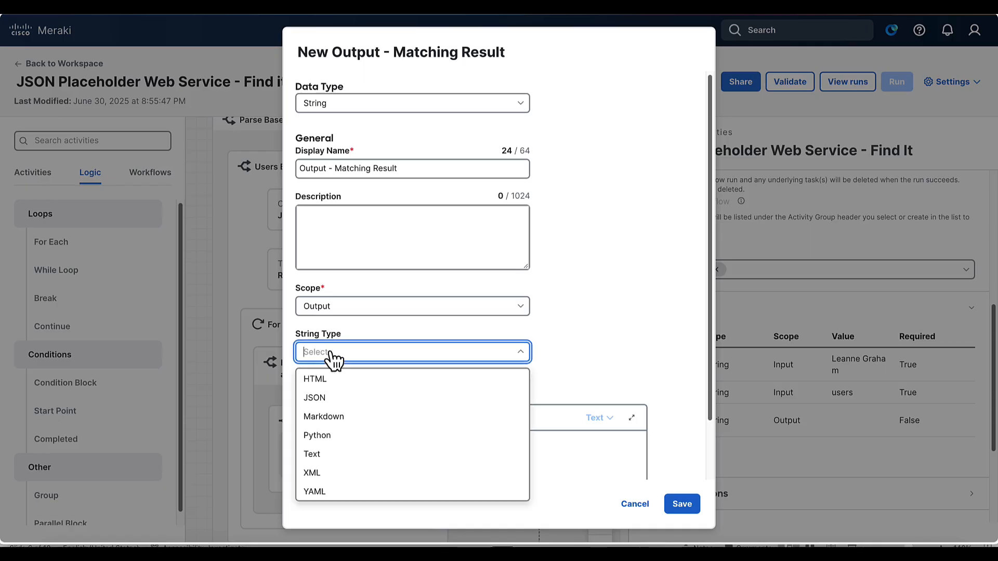
pyautogui.click(328, 454)
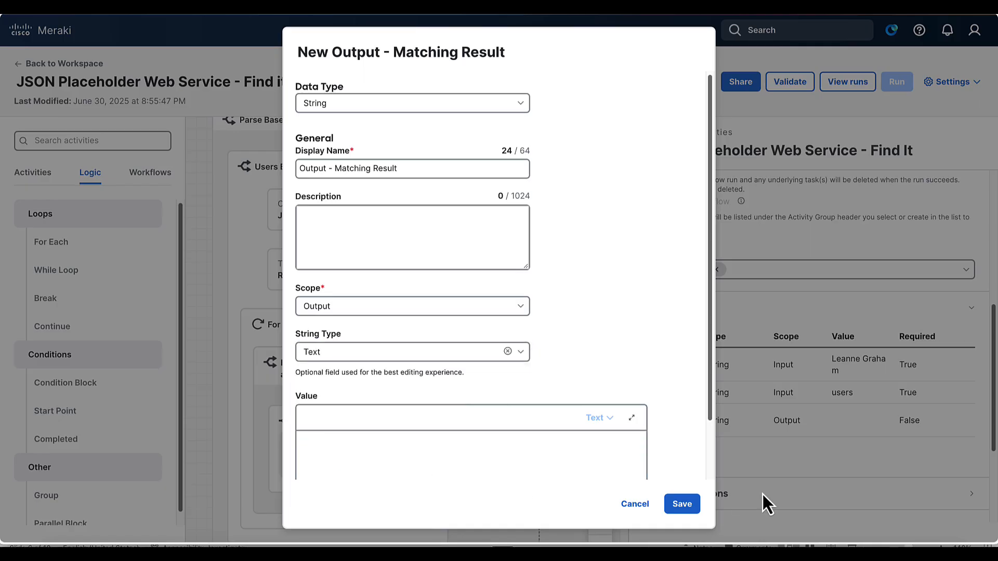
pyautogui.click(684, 511)
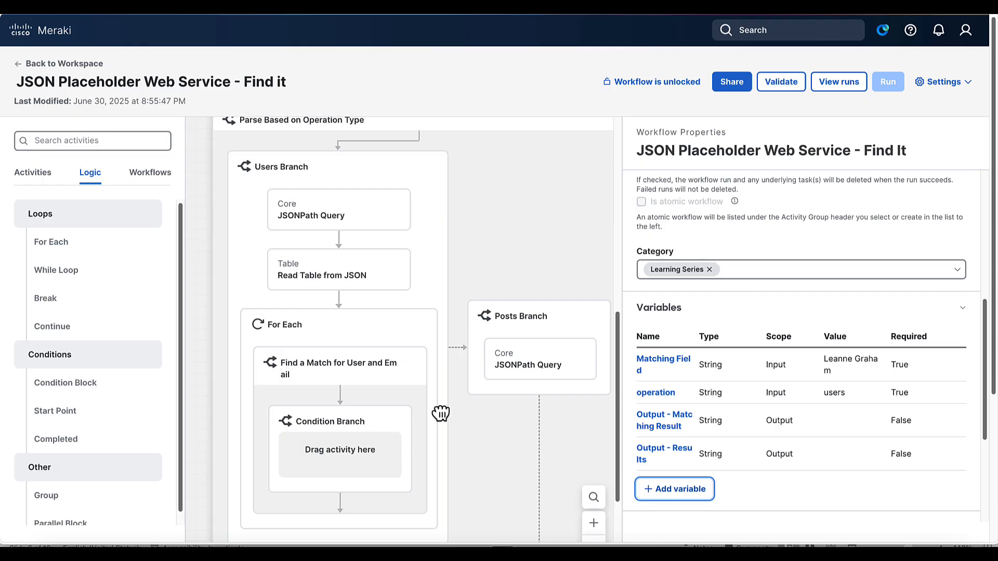
# Add a Set Variables activity inside the condition branch of "Find a Match for User and Email".
pyautogui.click(339, 455)
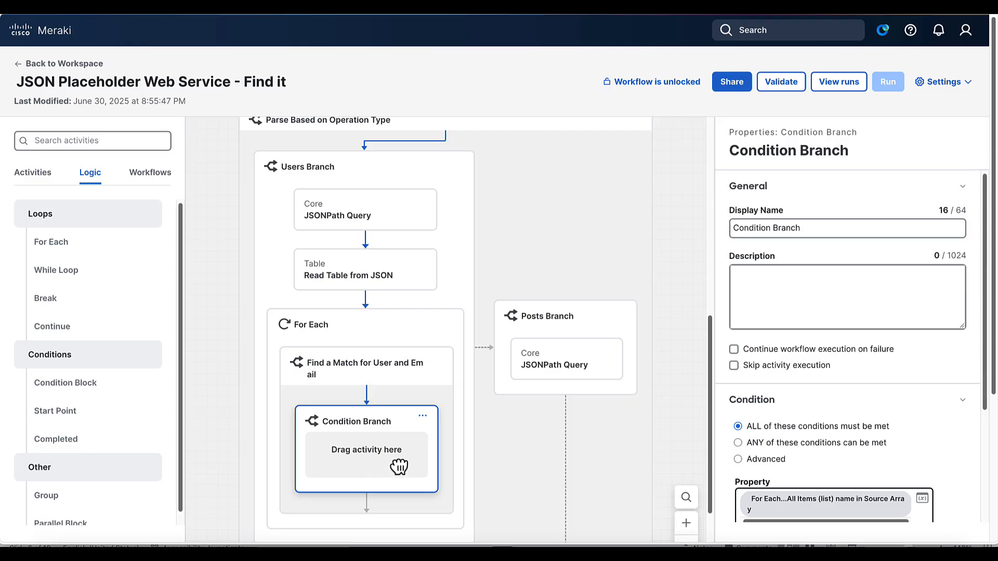
pyautogui.click(30, 172)
pyautogui.click(47, 140)
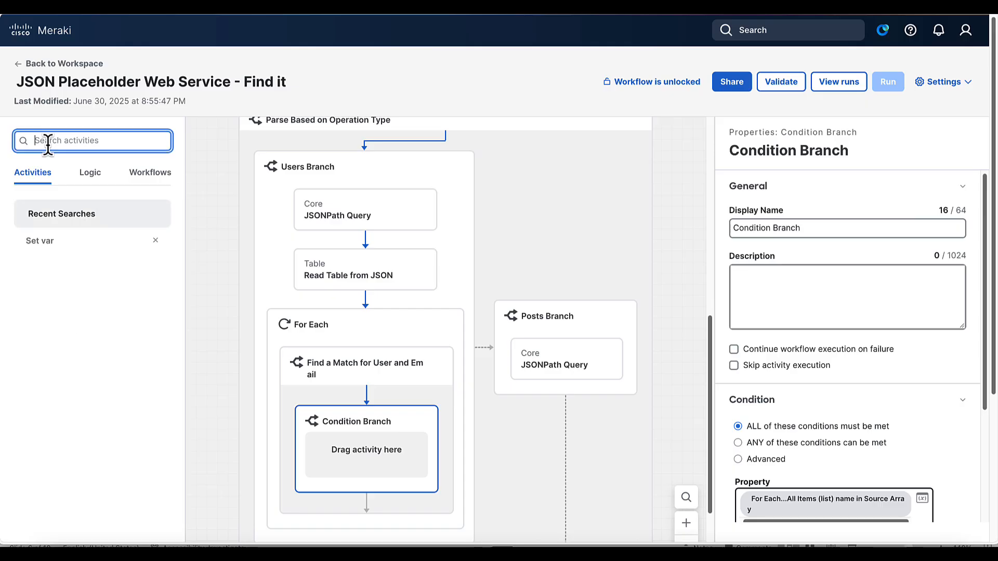
pyautogui.write('Set Variable')
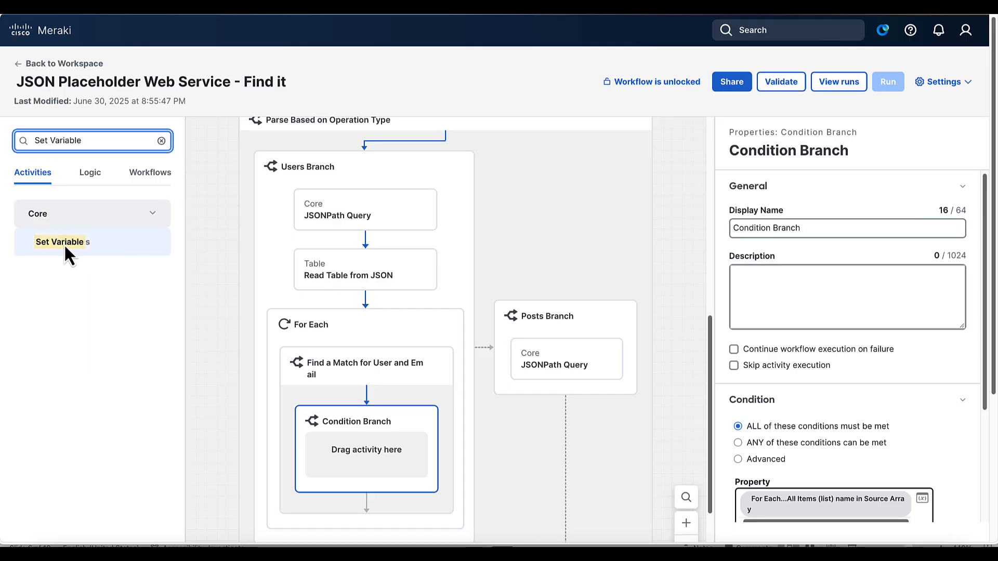
pyautogui.moveTo(56, 242); pyautogui.dragTo(357, 459)
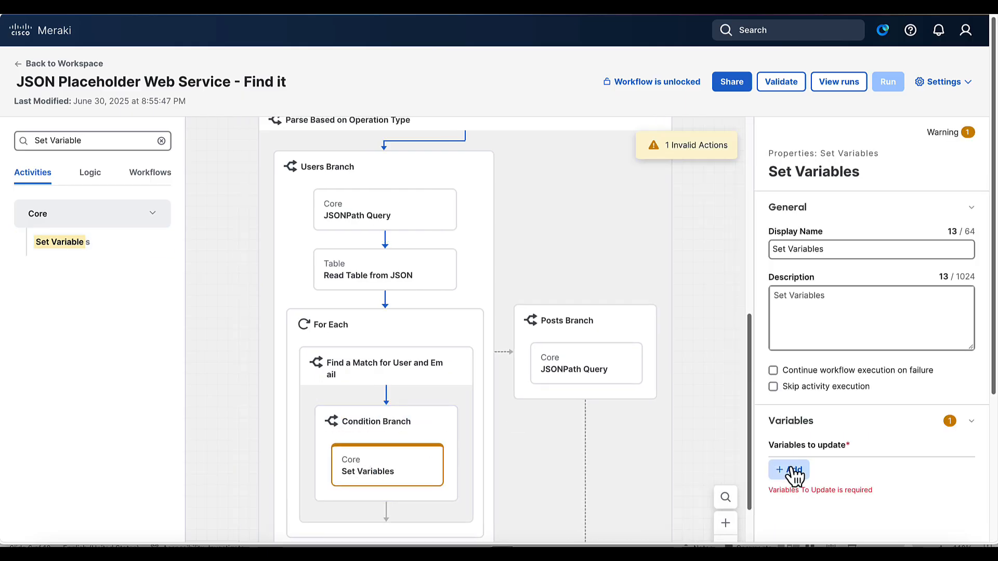
# Add a variable to update in the Set Variables activity, choosing the workflow output "Output - Matching Result".
pyautogui.click(790, 470)
pyautogui.scroll(-2, 812, 412)
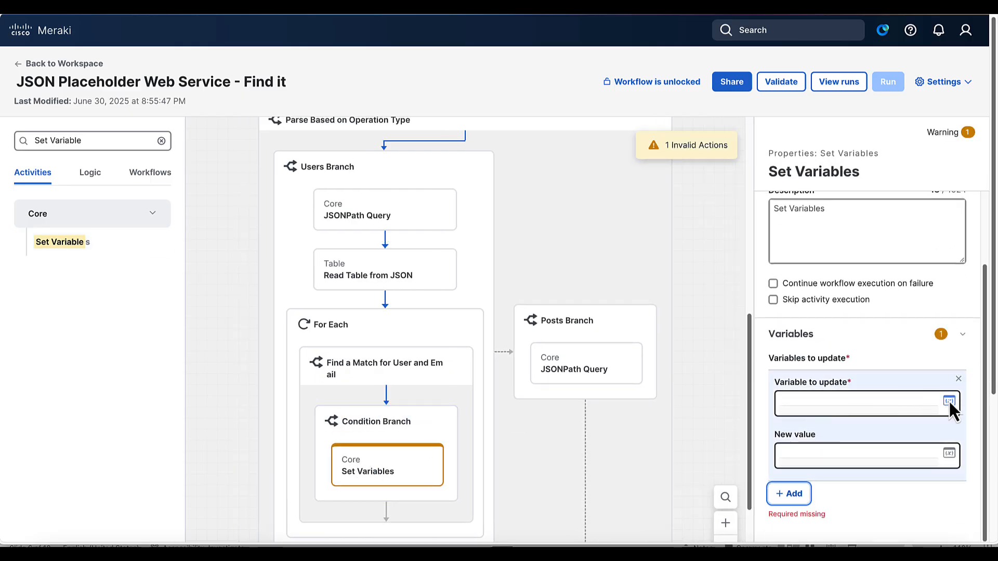
pyautogui.click(949, 400)
pyautogui.click(478, 213)
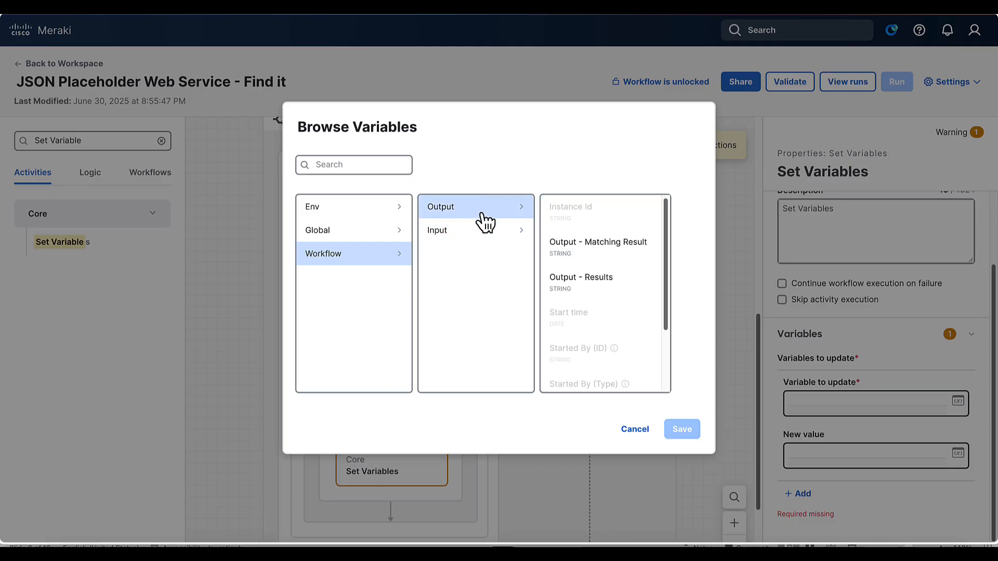
pyautogui.click(584, 258)
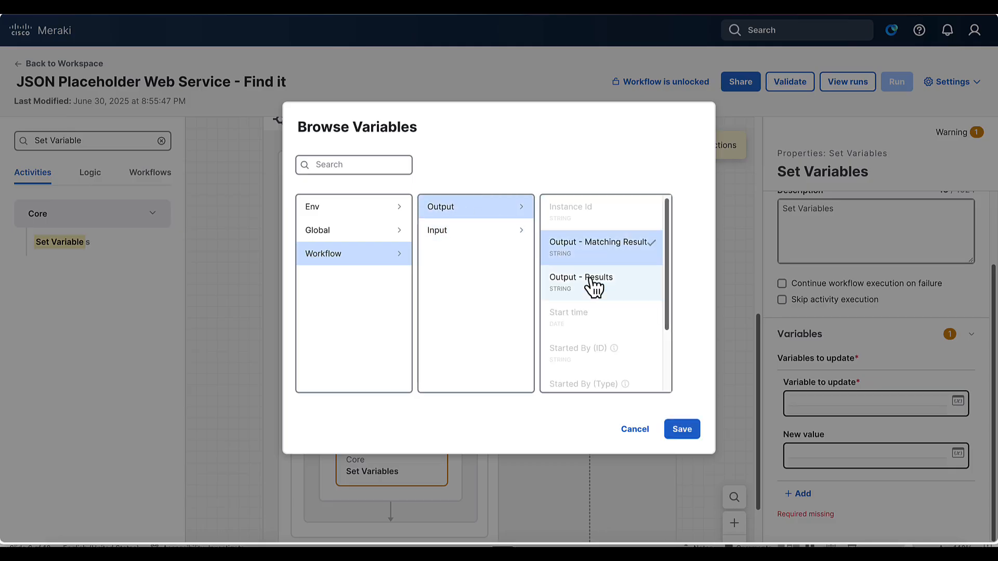
pyautogui.click(681, 430)
# Set the variable's new value to the email item in the Users Branch For Each loop's source array.
pyautogui.click(950, 450)
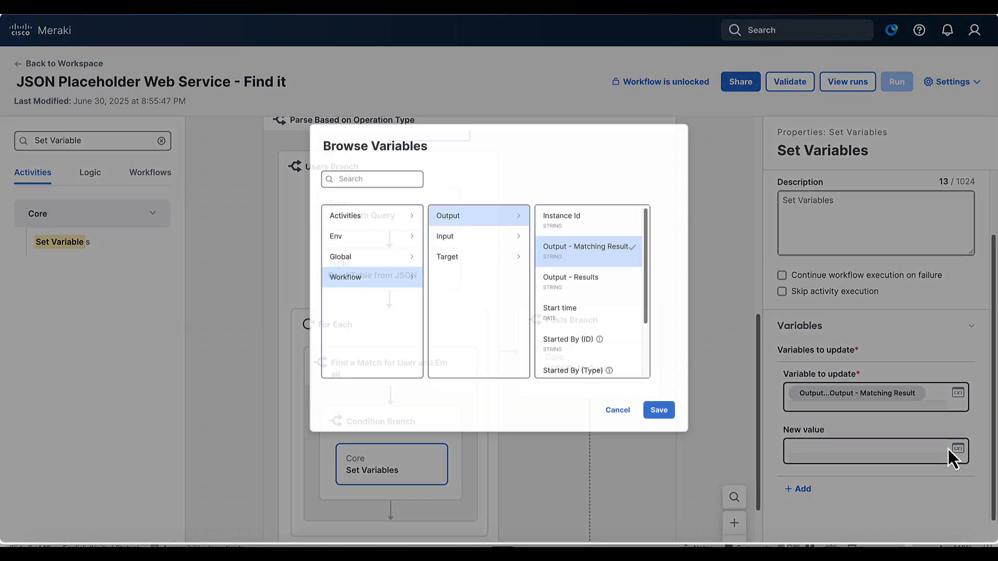
pyautogui.click(329, 208)
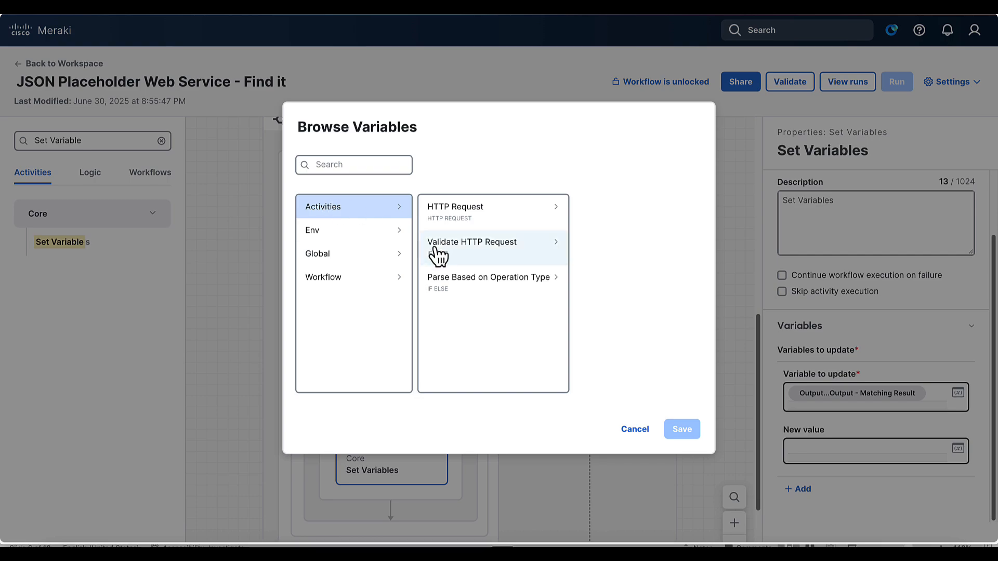
pyautogui.click(445, 282)
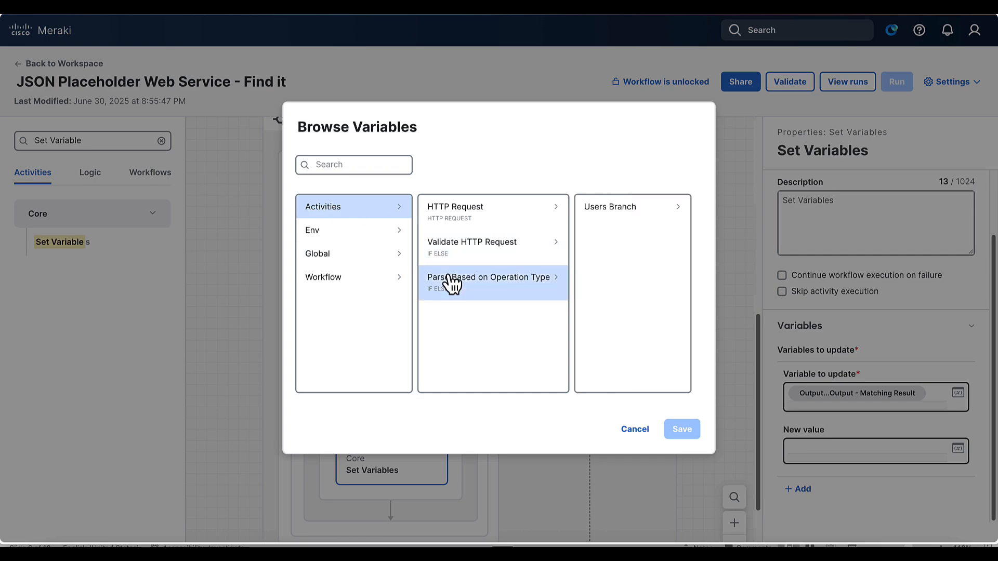
pyautogui.click(617, 209)
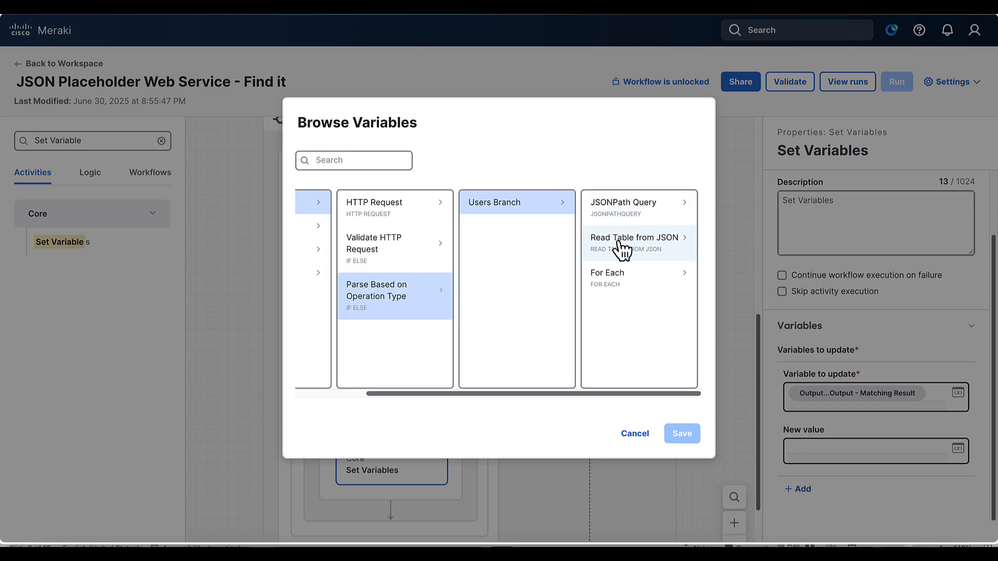
pyautogui.click(615, 281)
pyautogui.scroll(-2, 611, 337)
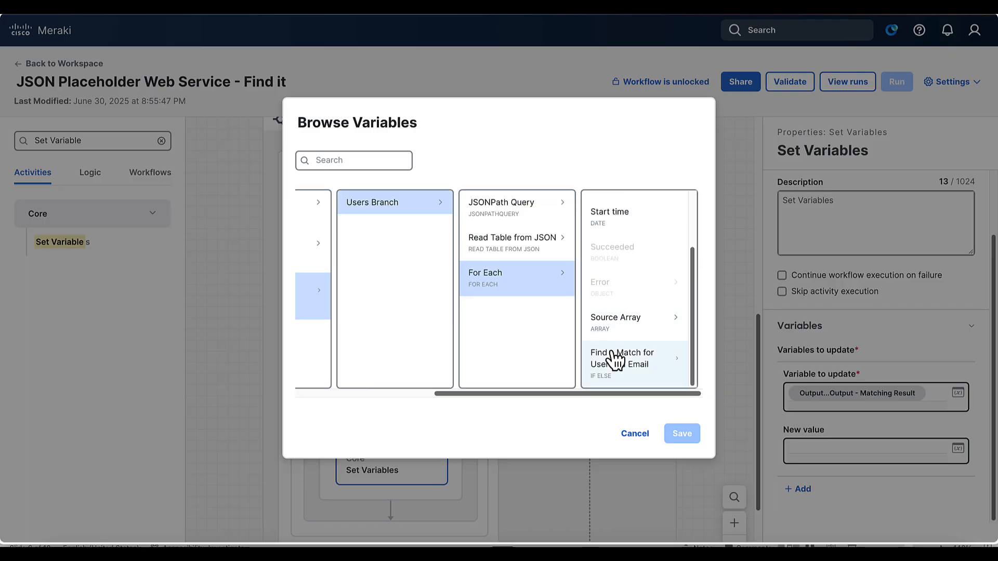
pyautogui.click(613, 327)
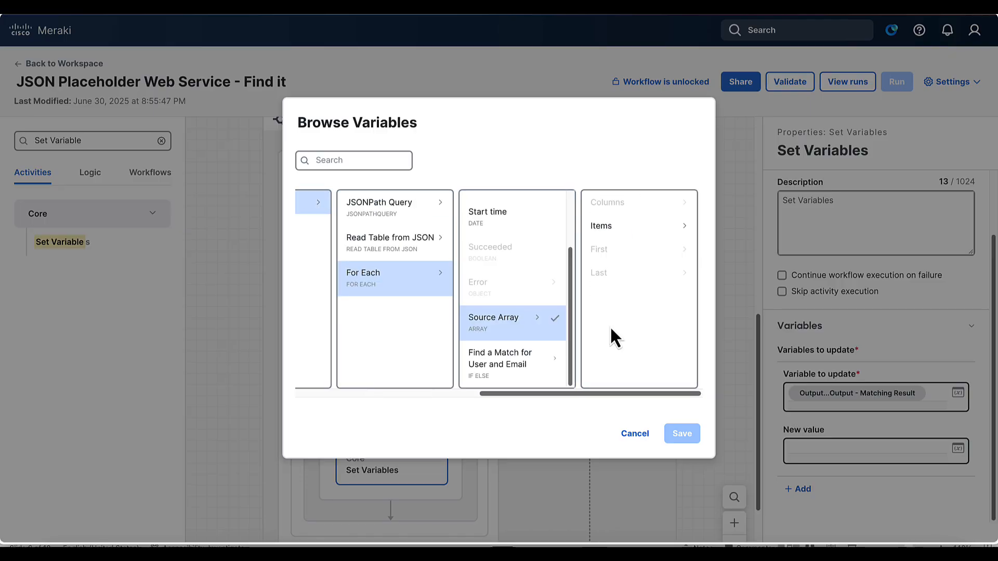
pyautogui.click(612, 227)
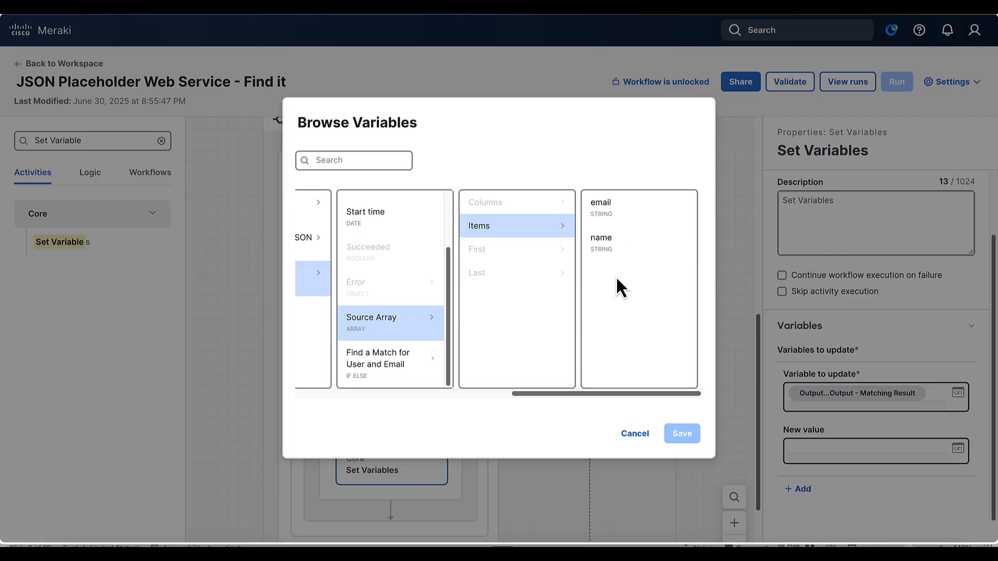
pyautogui.click(608, 212)
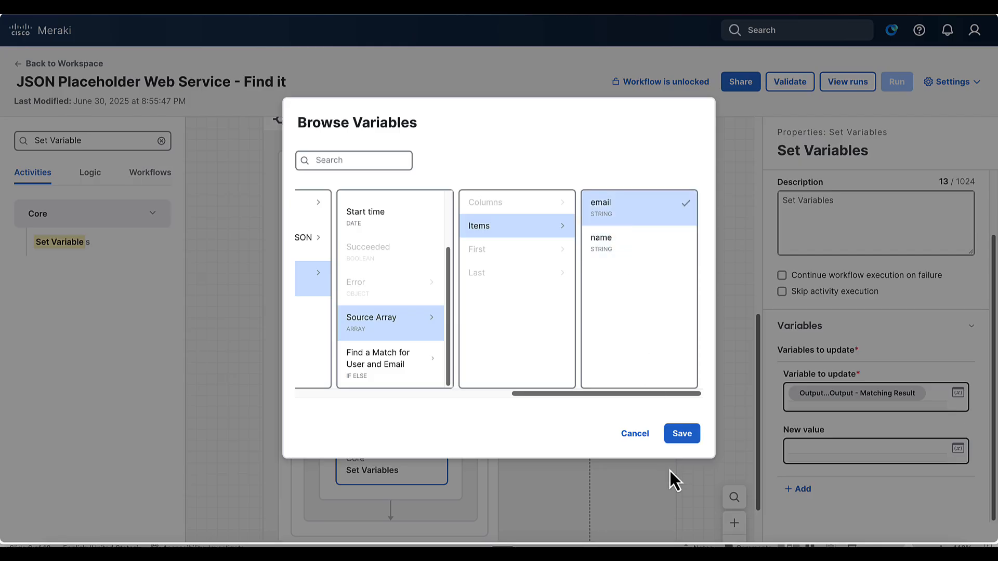
pyautogui.click(679, 435)
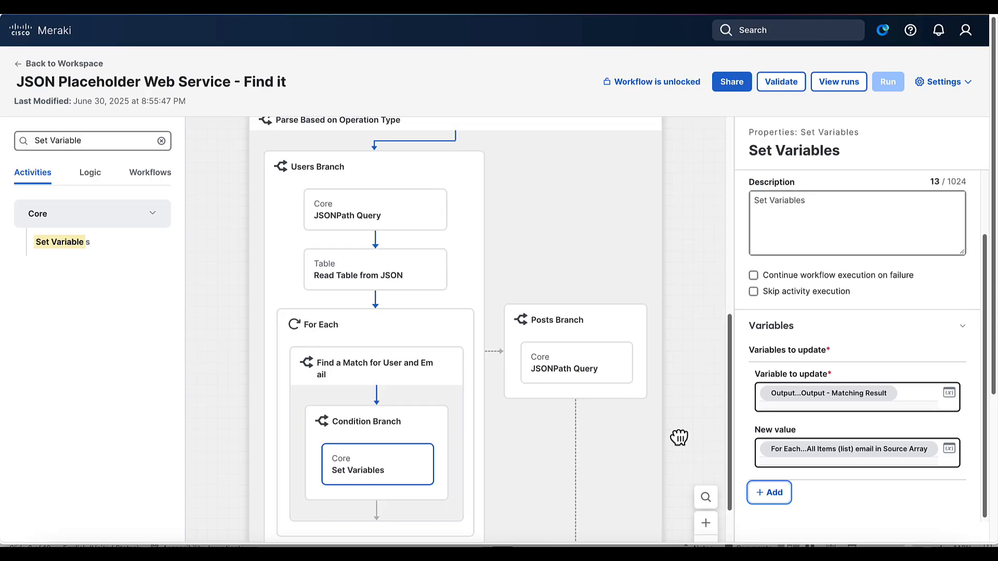
# Validate the workflow and run it with operation "users" and the prefilled user name as the Matching Field.
pyautogui.click(780, 81)
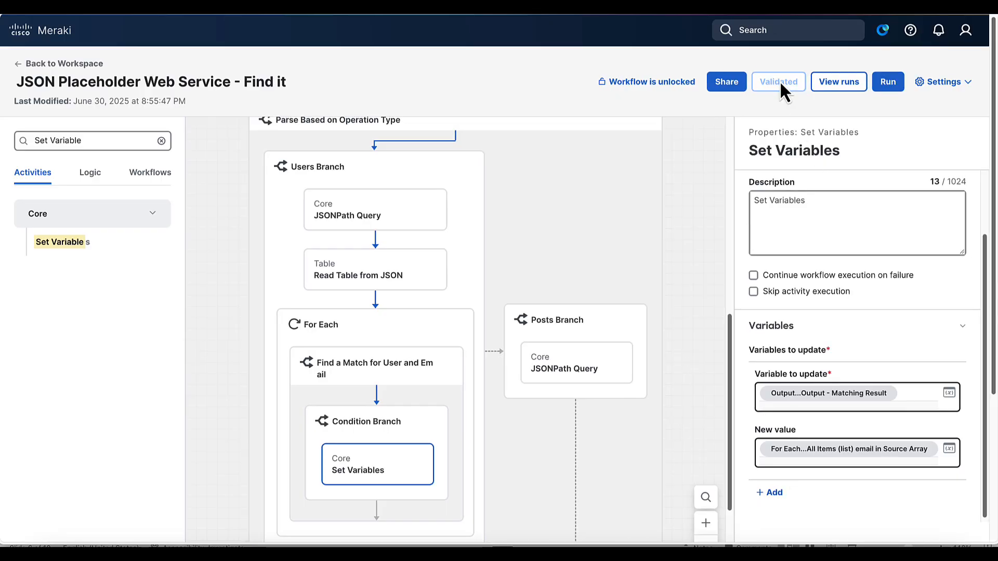
pyautogui.click(943, 82)
pyautogui.click(888, 81)
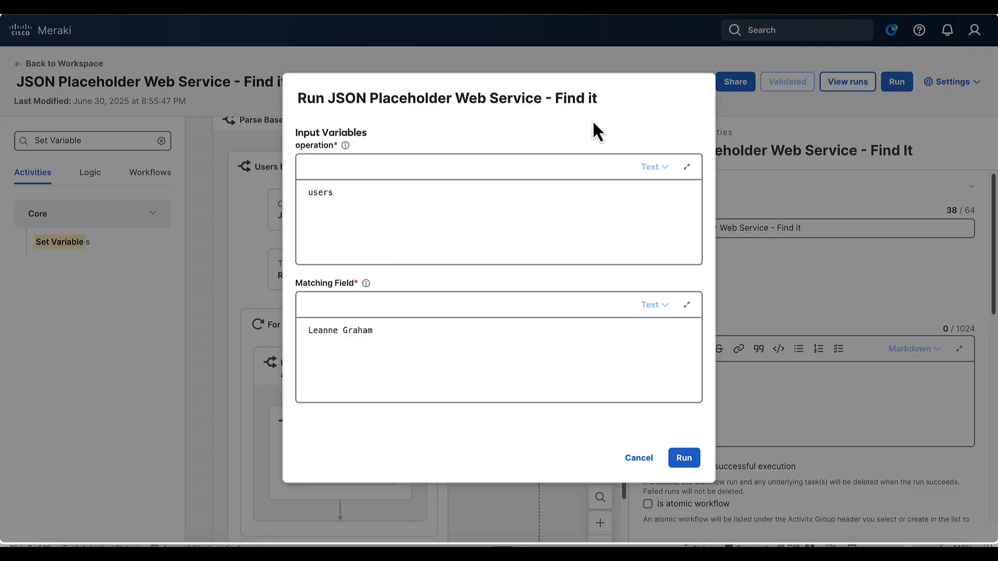
pyautogui.click(316, 195)
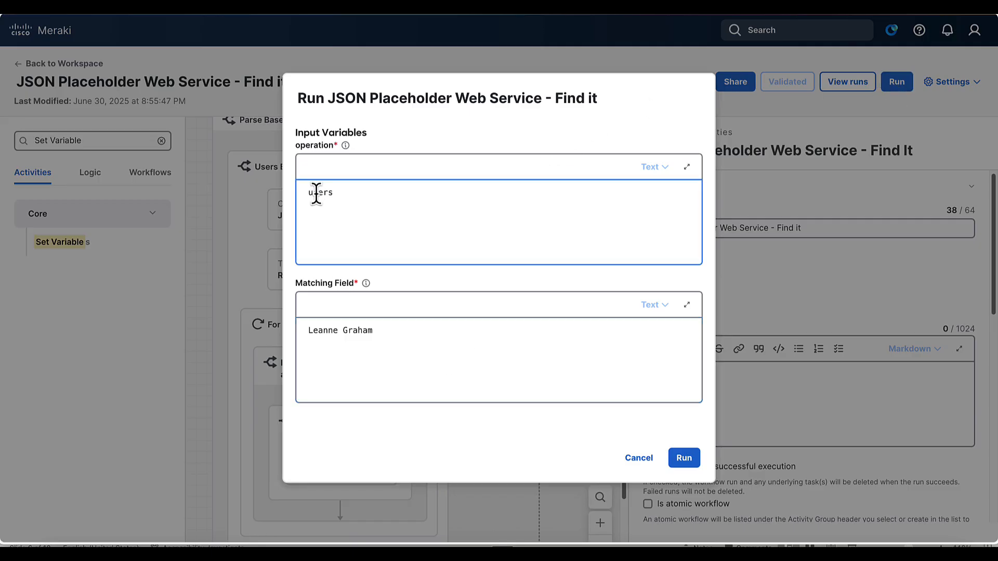
pyautogui.doubleClick(316, 195)
pyautogui.click(379, 340)
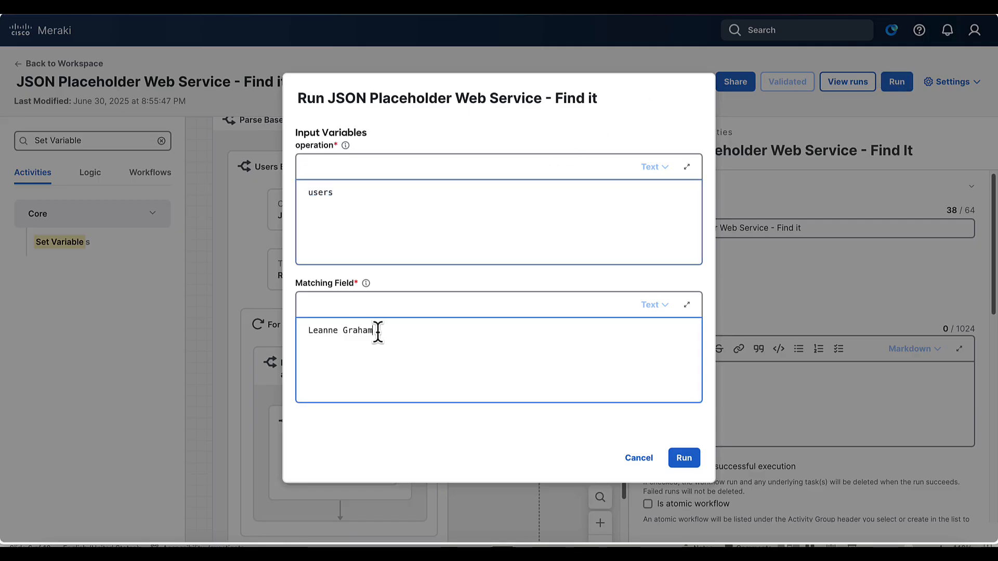
pyautogui.moveTo(379, 332); pyautogui.dragTo(290, 326)
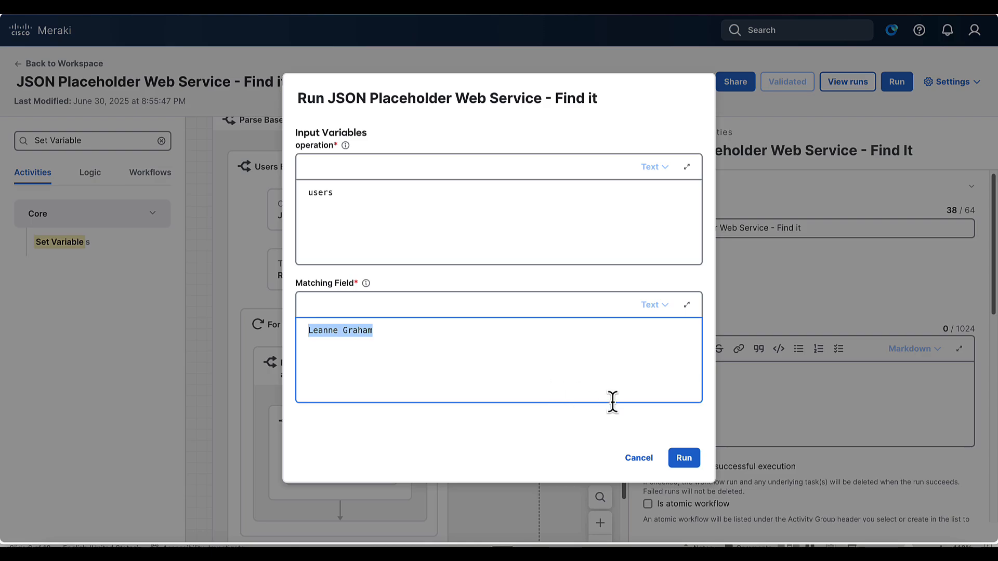
pyautogui.click(686, 458)
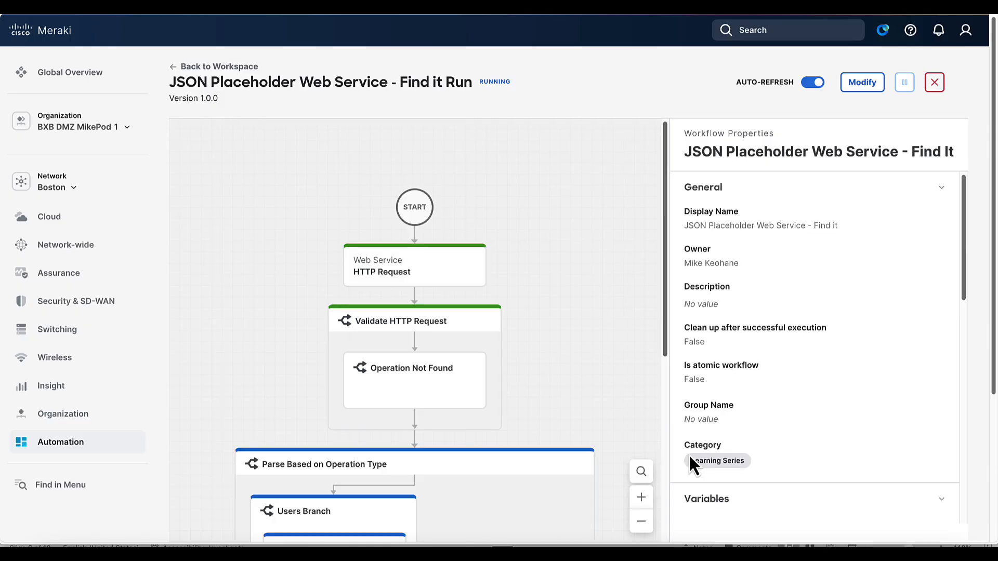
# Follow the run into the Users Branch and examine iteration 2 of the For Each loop, including its current item and match condition.
pyautogui.scroll(-3, 549, 382)
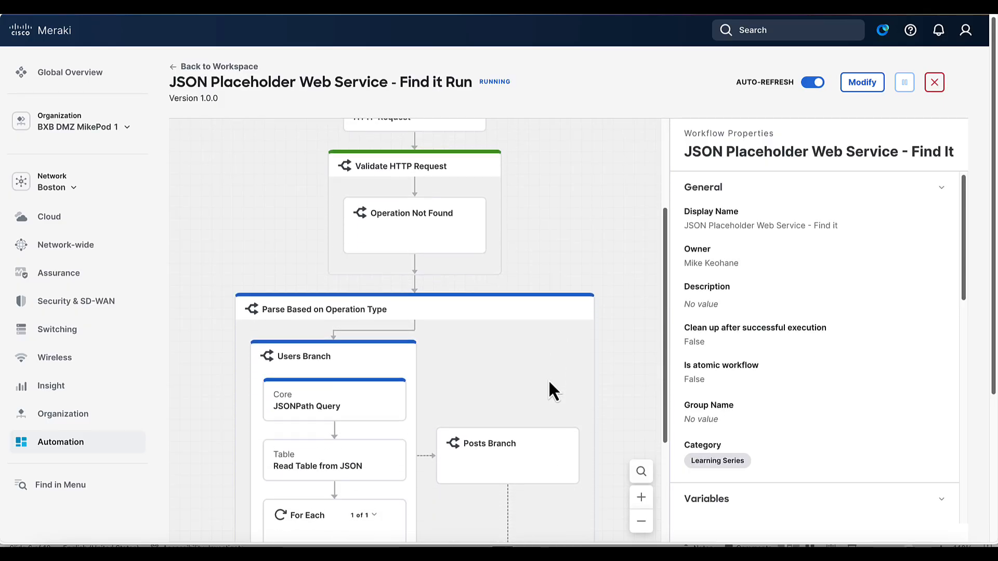
pyautogui.scroll(-7, 553, 390)
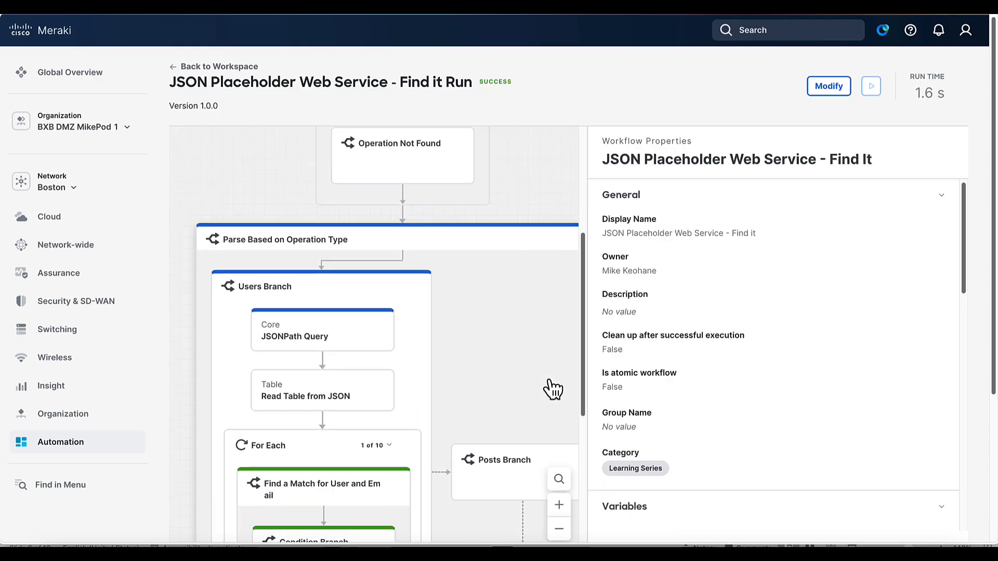
pyautogui.scroll(3, 552, 389)
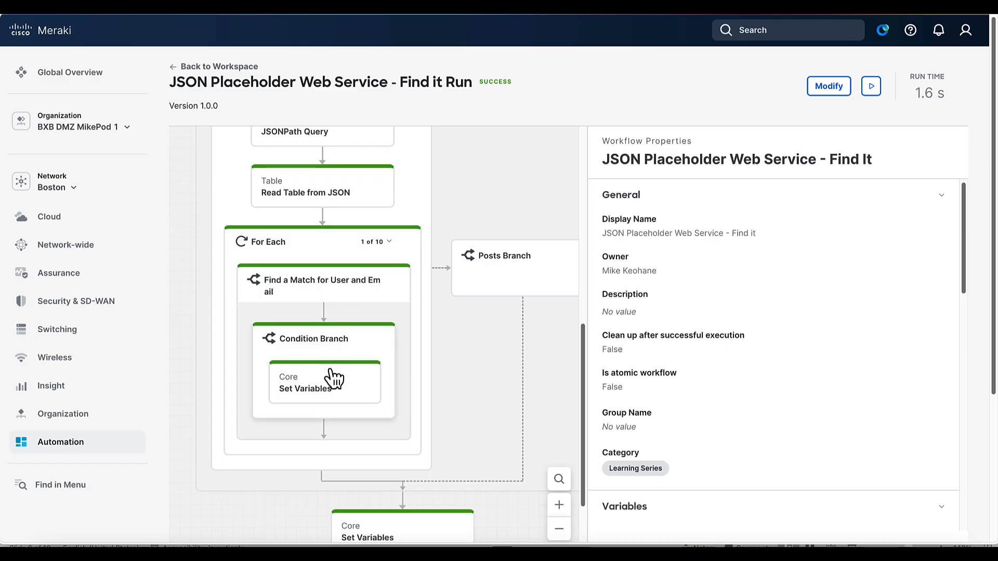
pyautogui.click(380, 246)
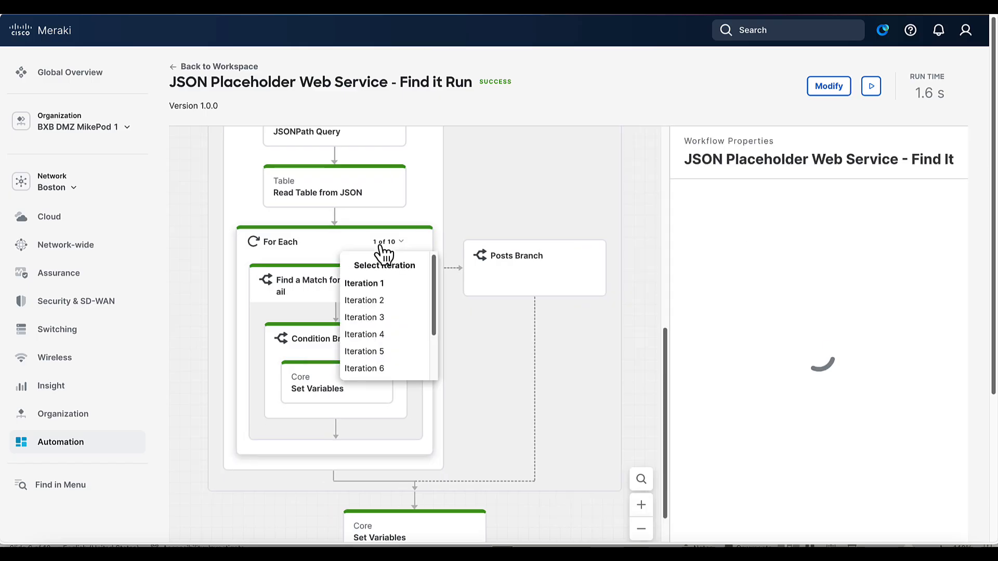
pyautogui.click(379, 305)
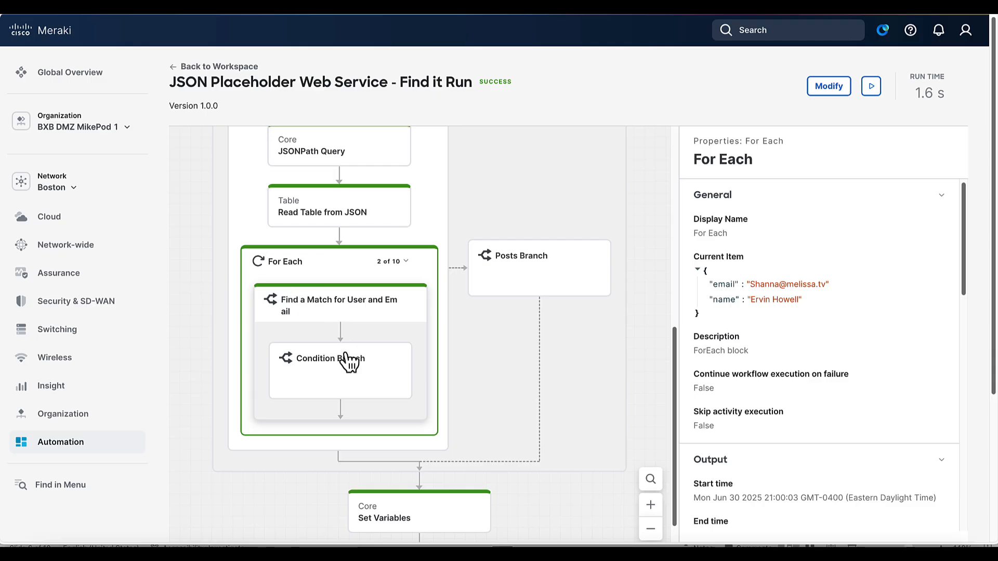
pyautogui.click(352, 313)
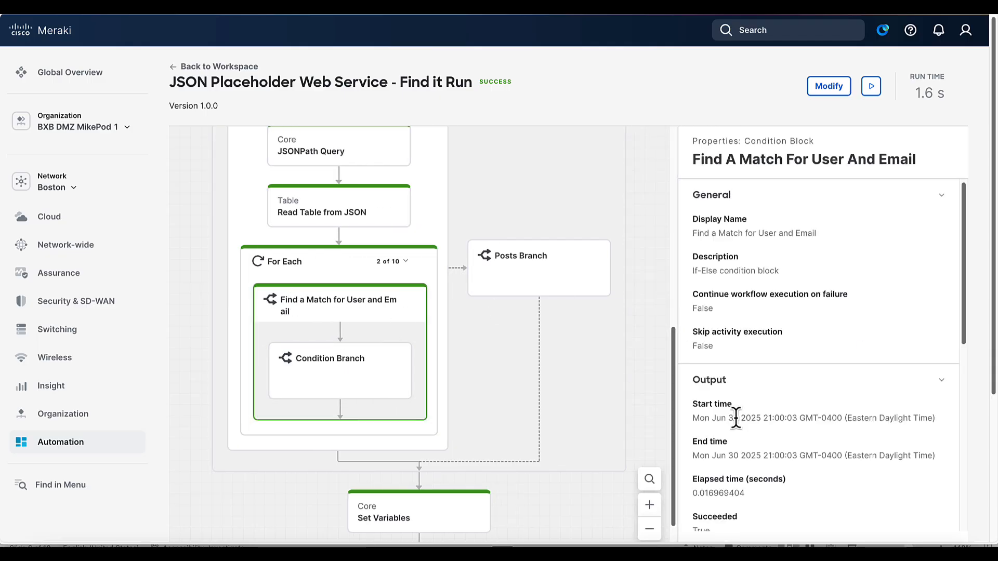
pyautogui.scroll(-8, 738, 427)
pyautogui.click(286, 265)
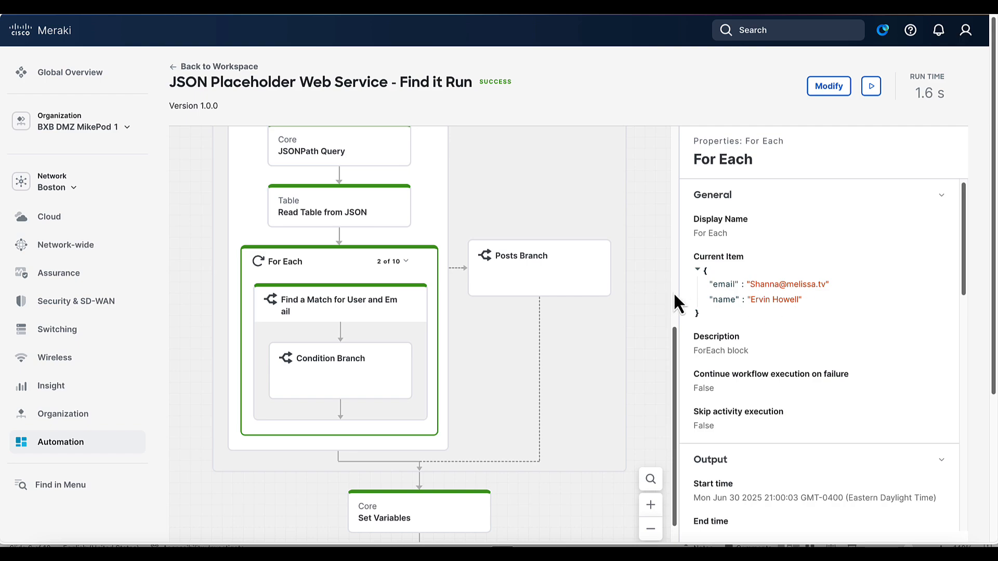
# Compare iterations 1 and 4 of the For Each loop, checking each current item and whether the condition branch was executed.
pyautogui.click(363, 261)
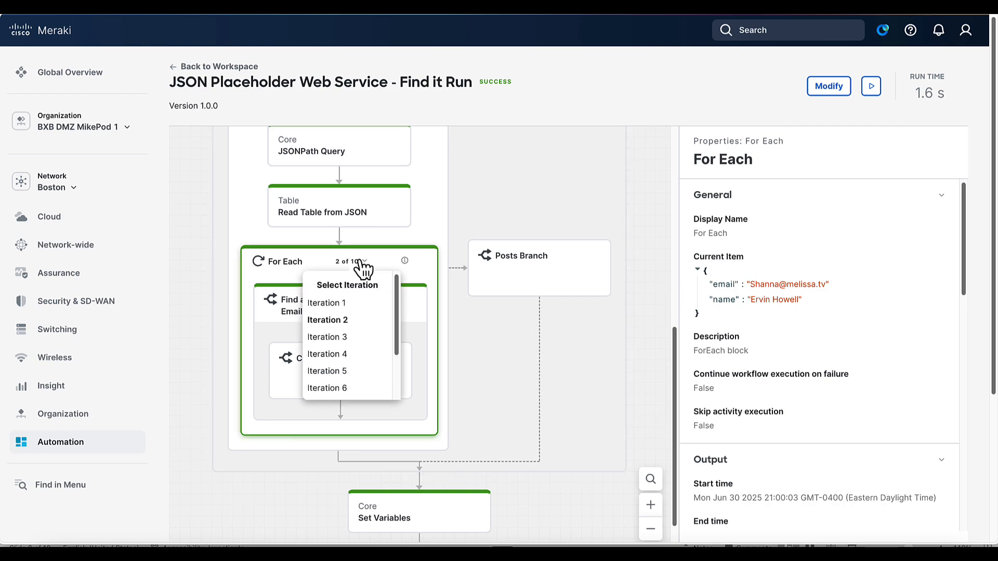
pyautogui.click(353, 310)
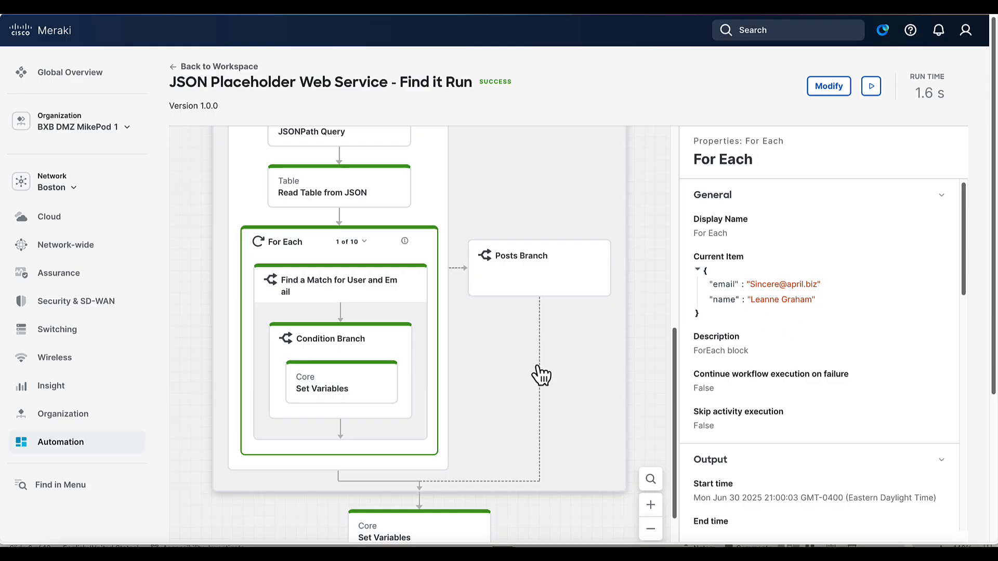
pyautogui.click(351, 242)
pyautogui.click(371, 339)
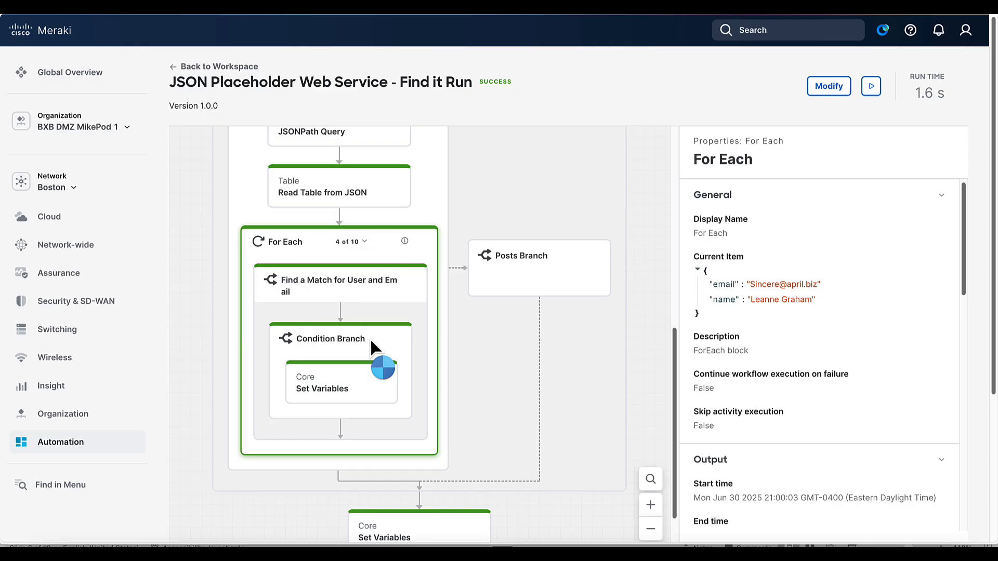
pyautogui.moveTo(402, 263)
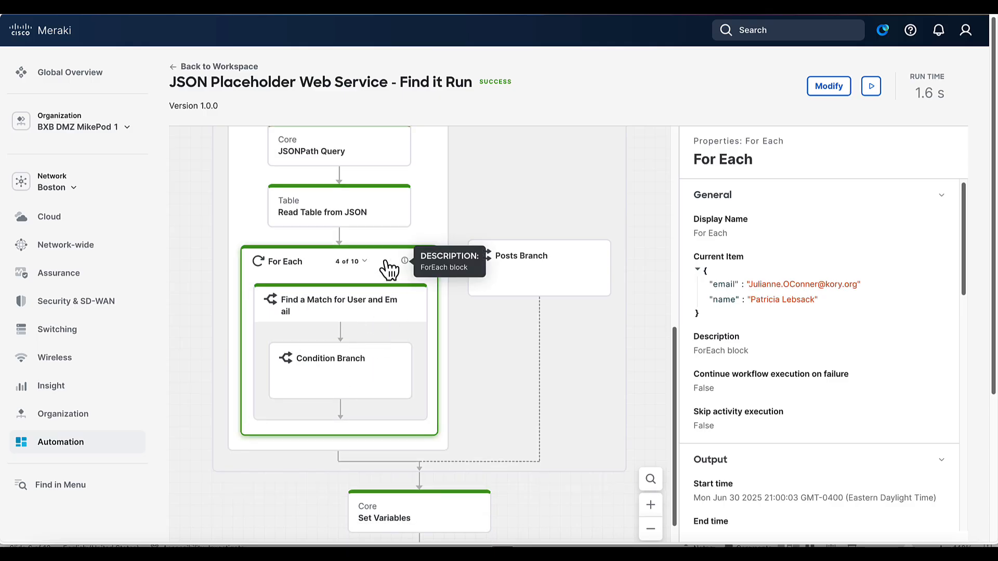
pyautogui.click(358, 262)
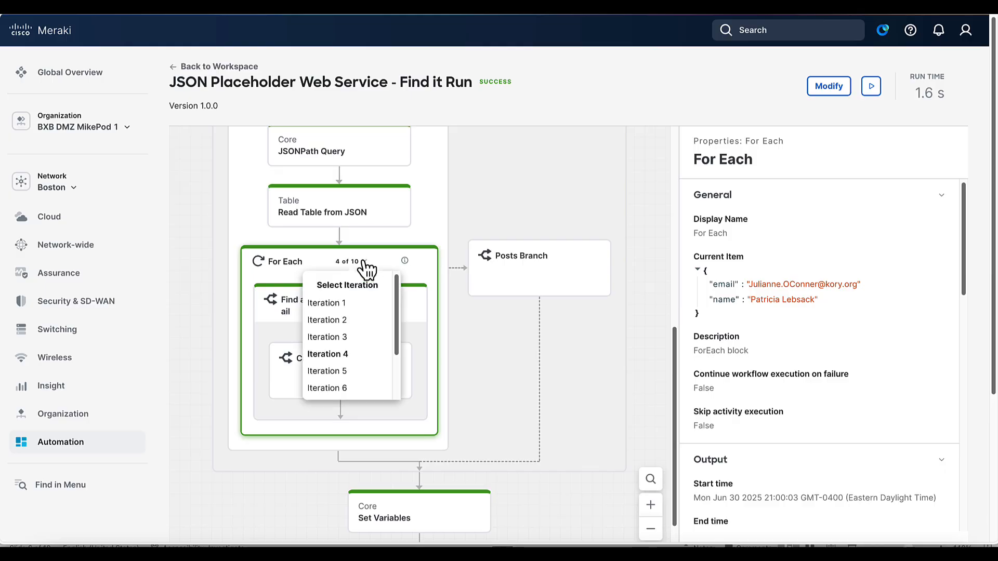
pyautogui.scroll(-3, 366, 367)
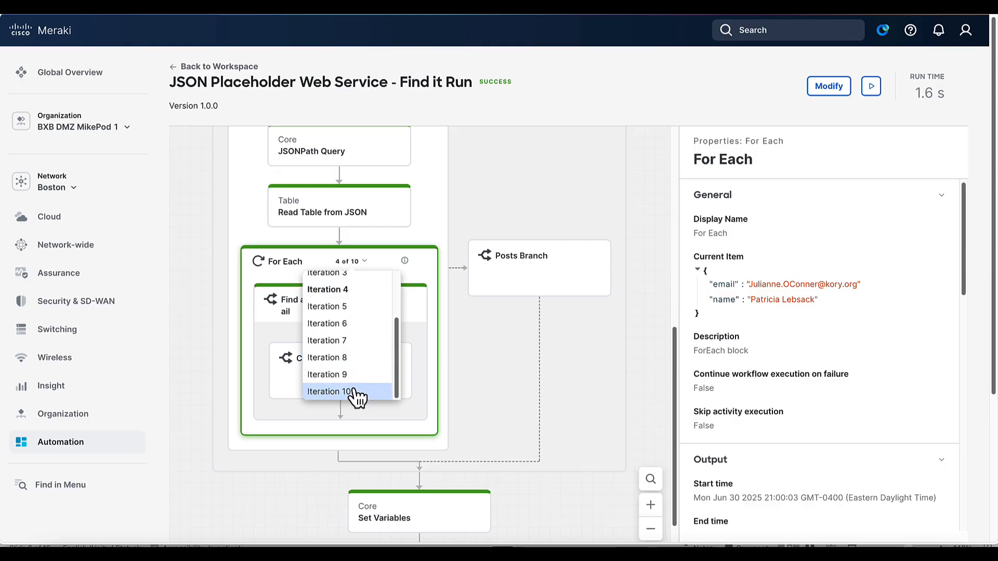
pyautogui.click(276, 314)
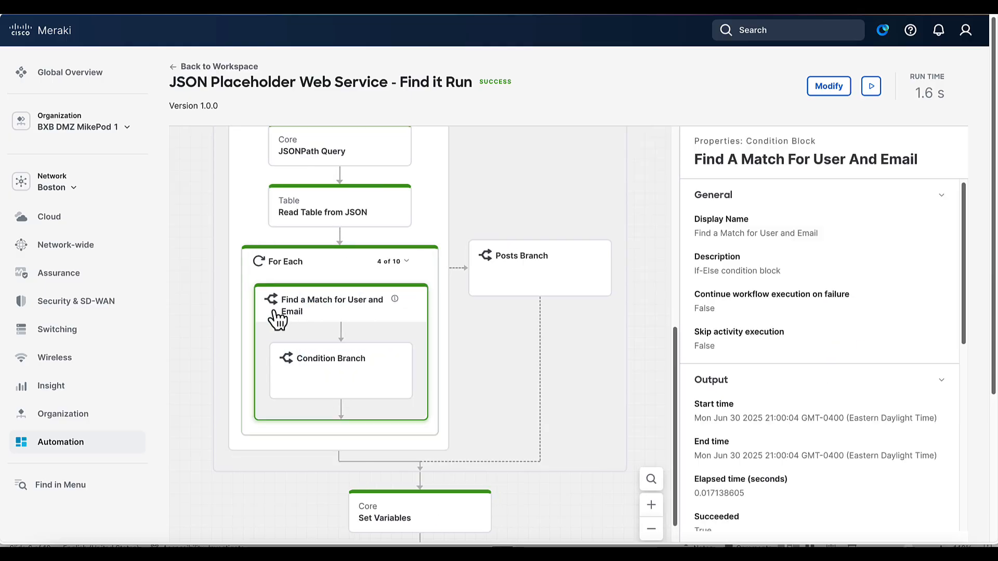
pyautogui.click(353, 263)
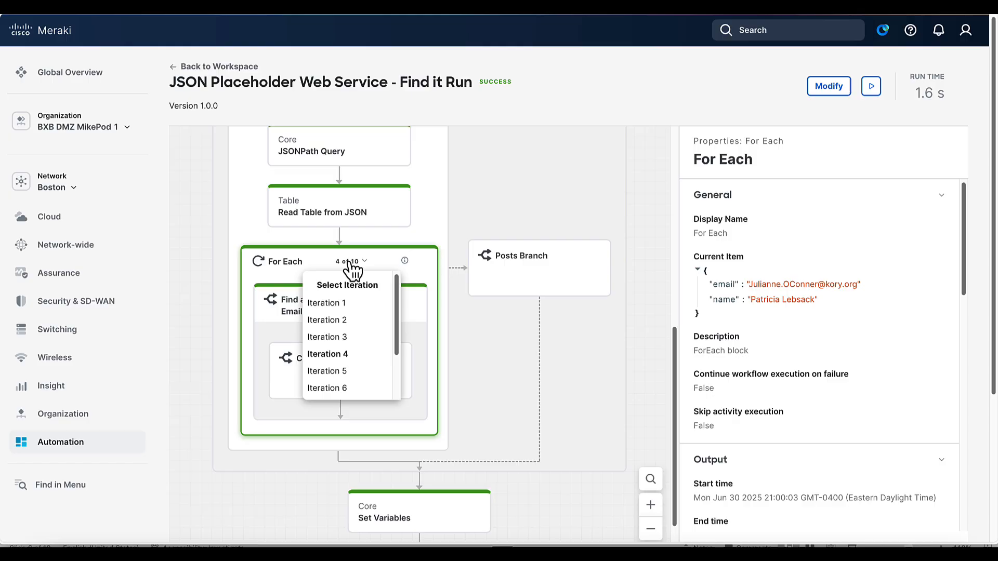
pyautogui.click(355, 305)
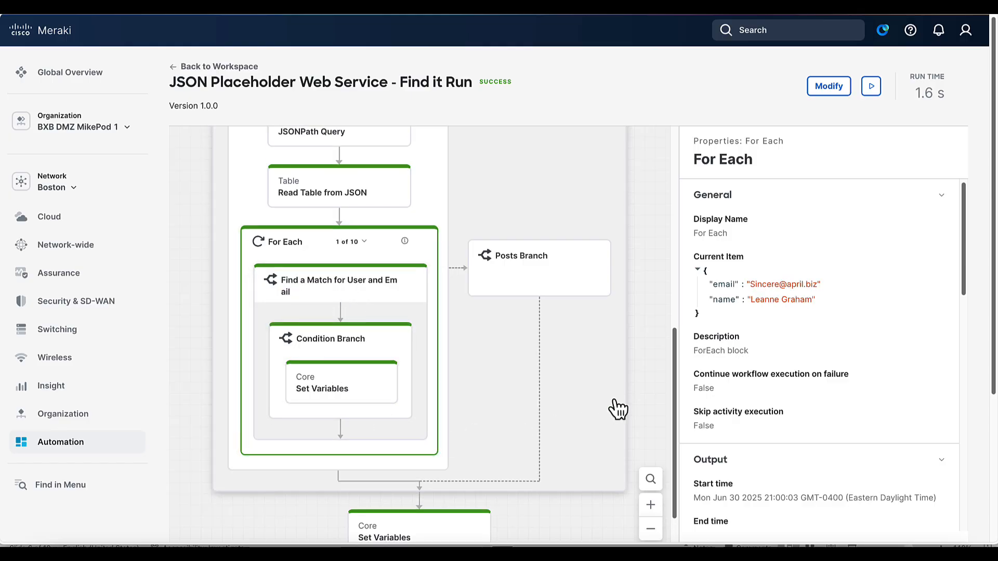
# Inspect the value of the variable "Output - Matching Result" in the run's workflow properties.
pyautogui.click(646, 376)
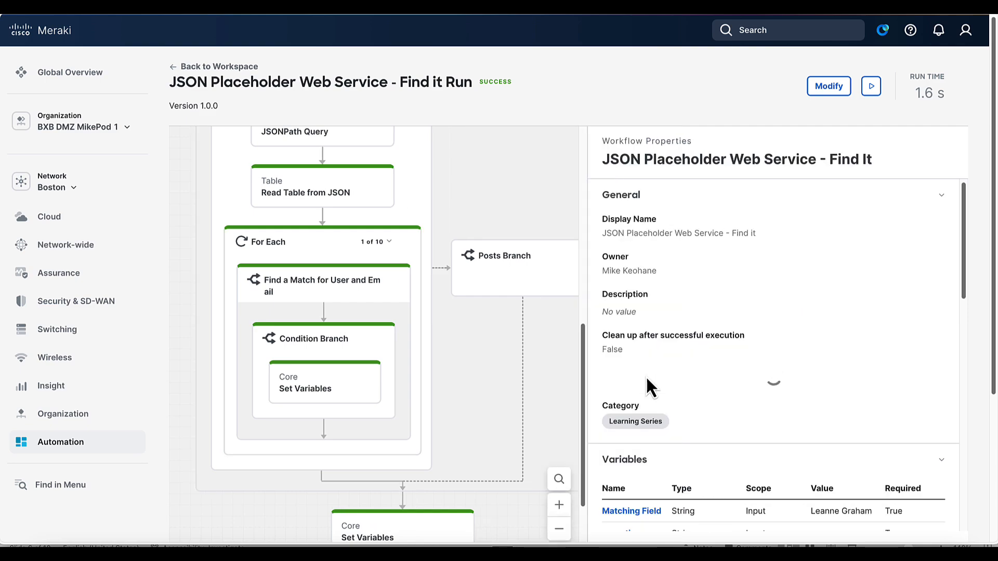
pyautogui.scroll(-5, 674, 460)
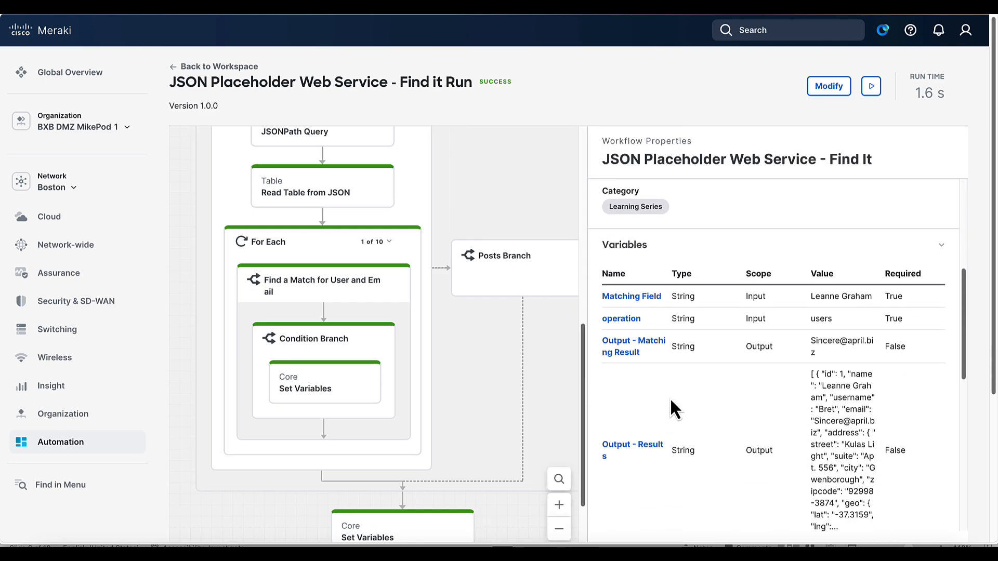
pyautogui.click(637, 345)
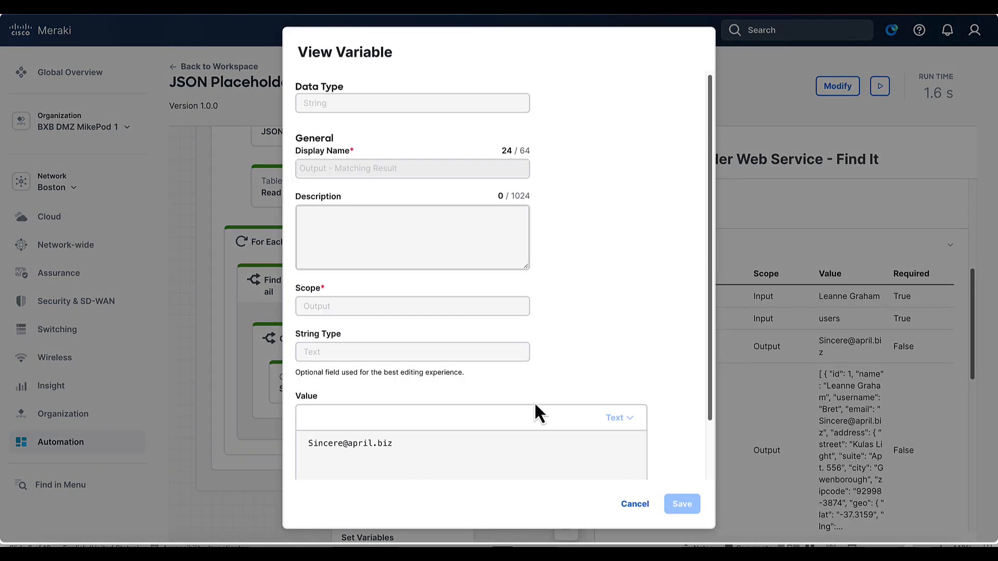
pyautogui.scroll(-1, 536, 403)
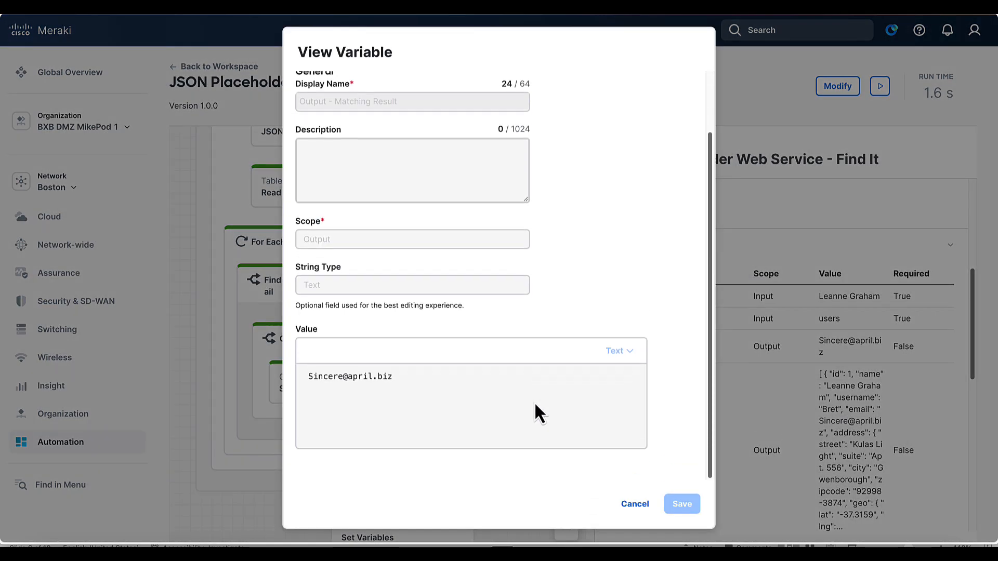
pyautogui.click(306, 375)
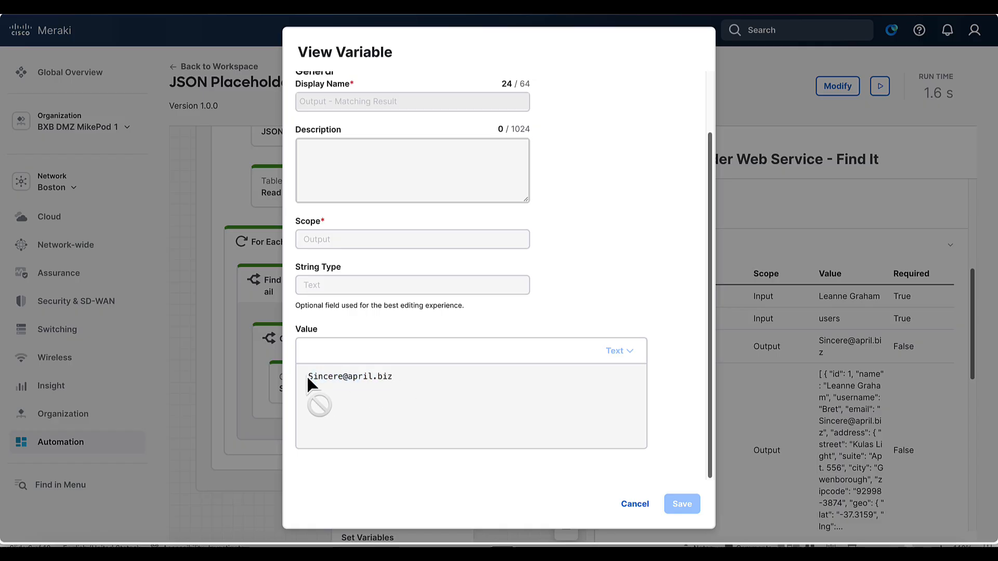
pyautogui.click(634, 504)
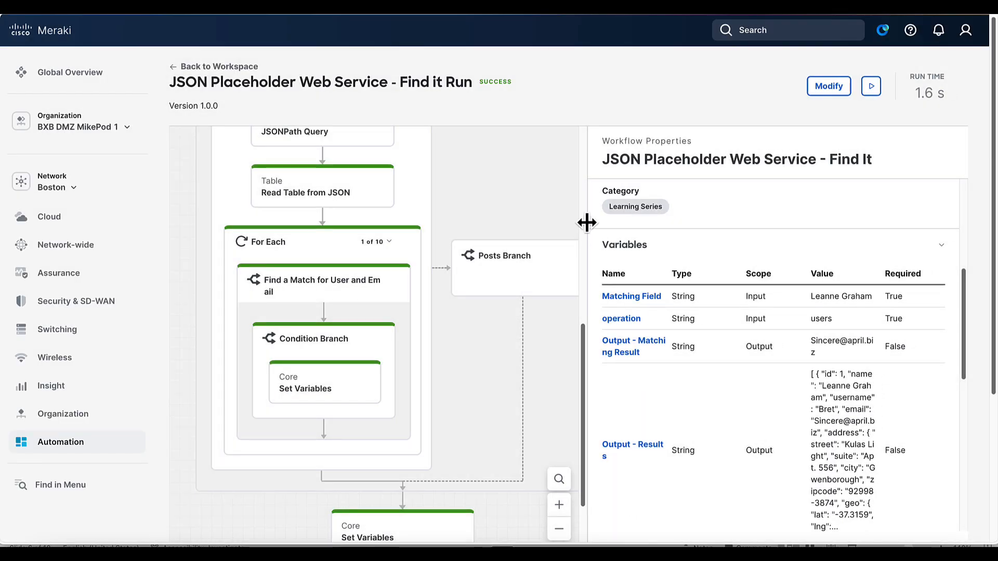
# Widen the run's canvas and review the executed path from HTTP Request through the Users Branch activities.
pyautogui.moveTo(587, 222); pyautogui.dragTo(761, 226)
pyautogui.scroll(10, 562, 249)
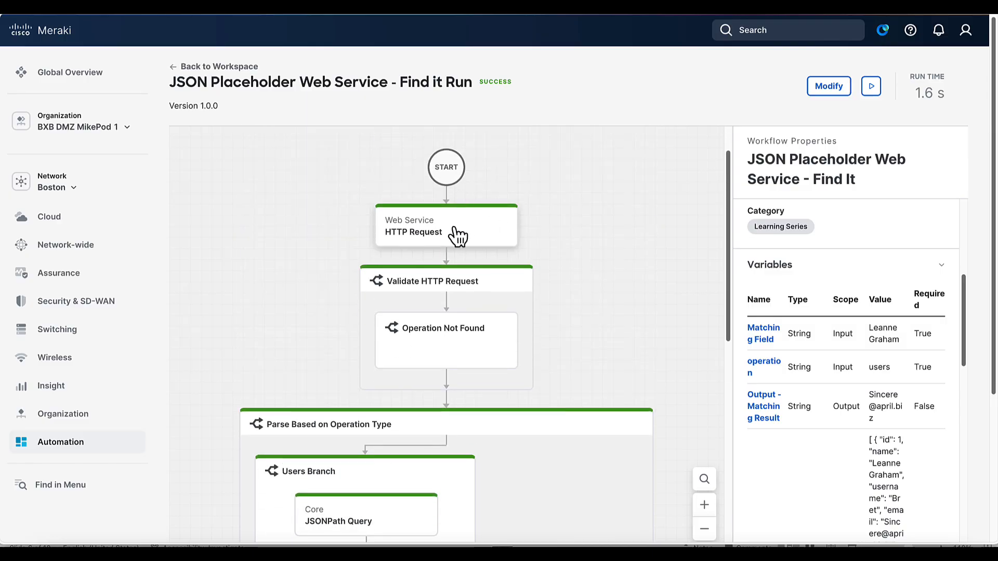
pyautogui.click(472, 236)
pyautogui.scroll(-3, 472, 234)
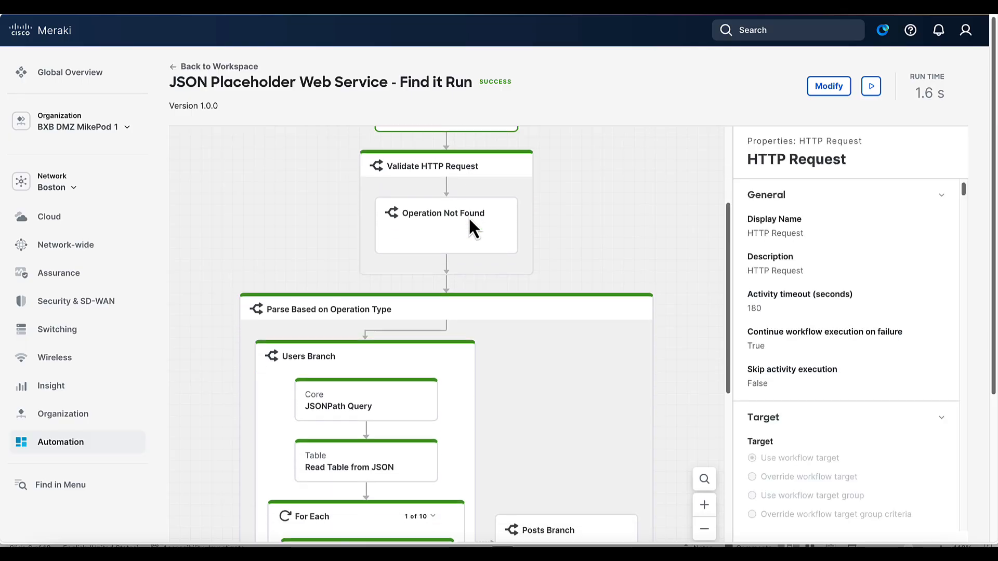
pyautogui.scroll(-3, 472, 226)
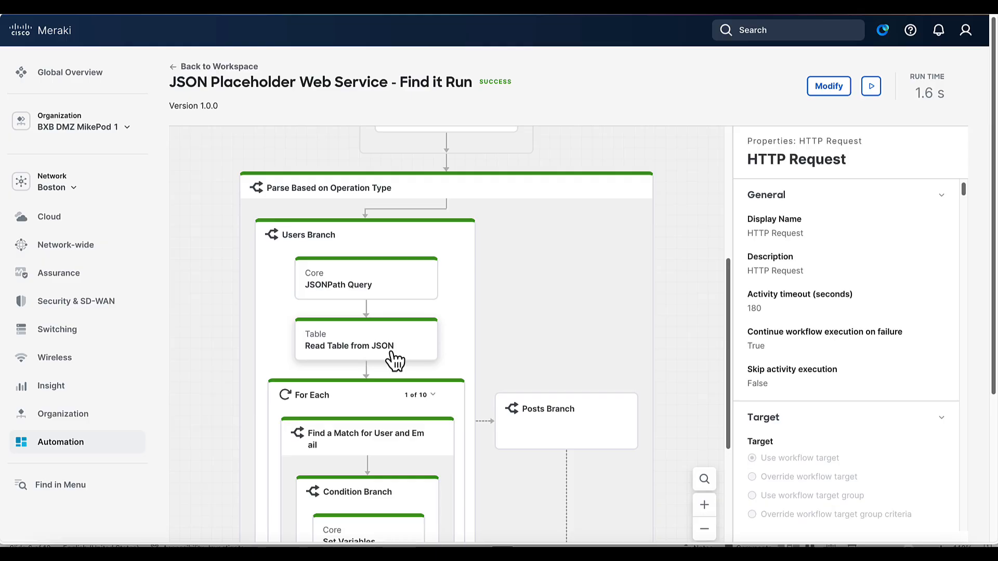
pyautogui.scroll(-5, 387, 354)
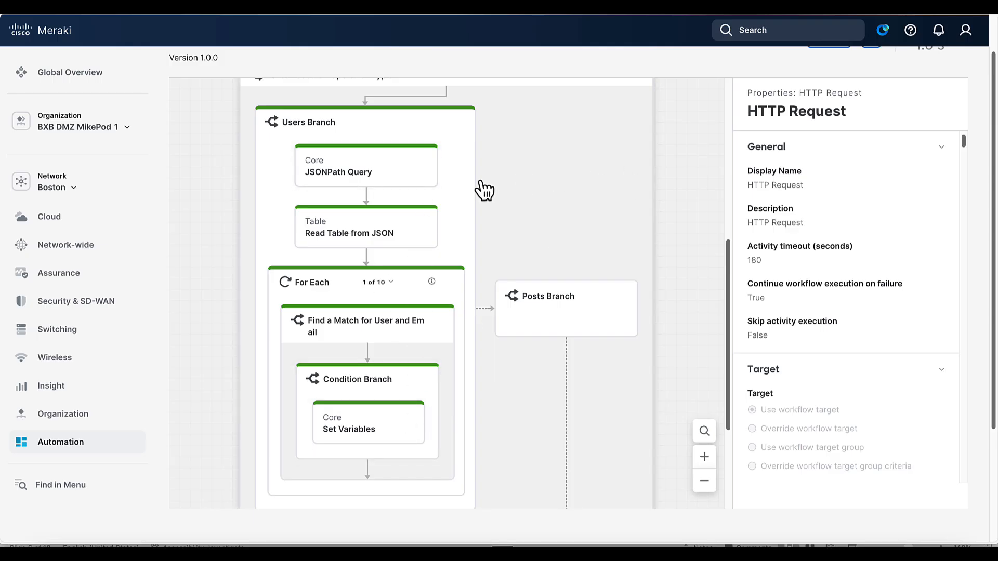
pyautogui.scroll(2, 441, 202)
pyautogui.scroll(-3, 441, 206)
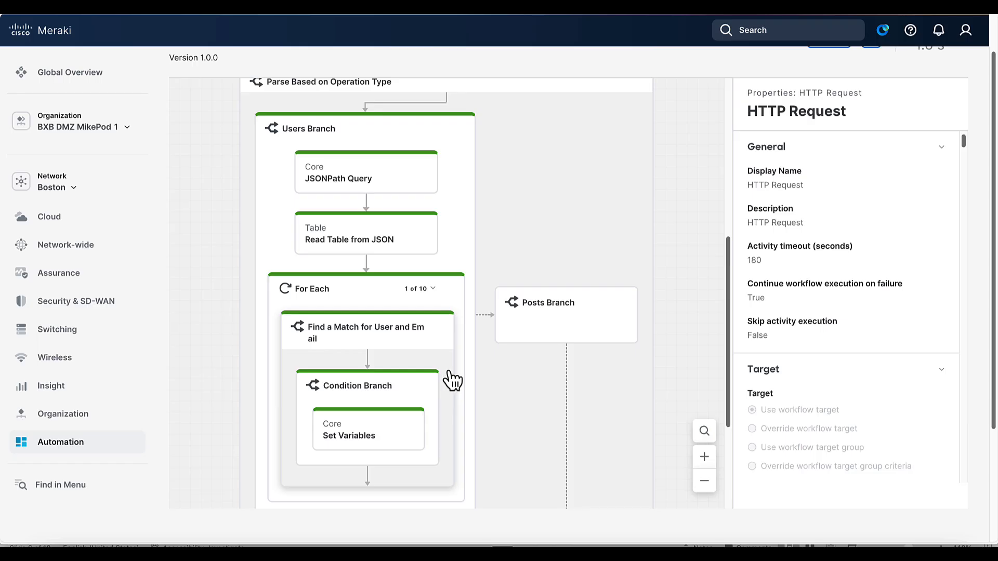
pyautogui.scroll(8, 459, 343)
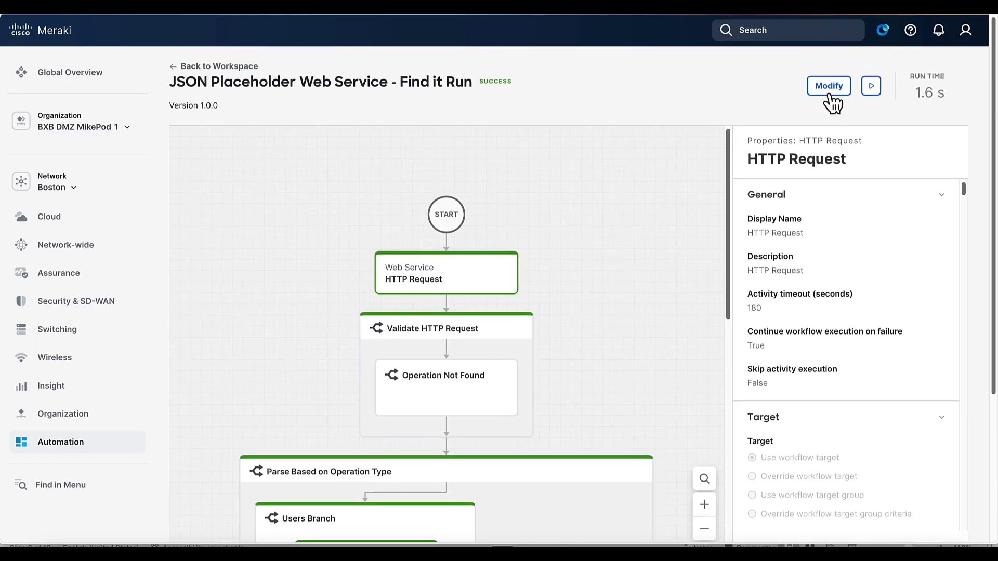
# Reopen the workflow for editing, with a wider canvas, and duplicate the Read Table from JSON activity in the Users Branch.
pyautogui.click(828, 86)
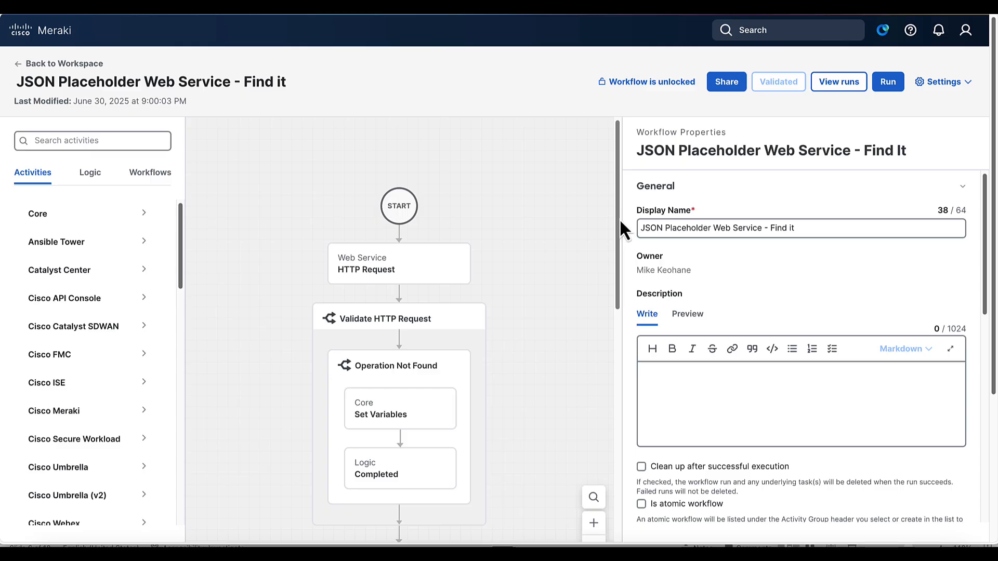
pyautogui.moveTo(624, 215); pyautogui.dragTo(726, 223)
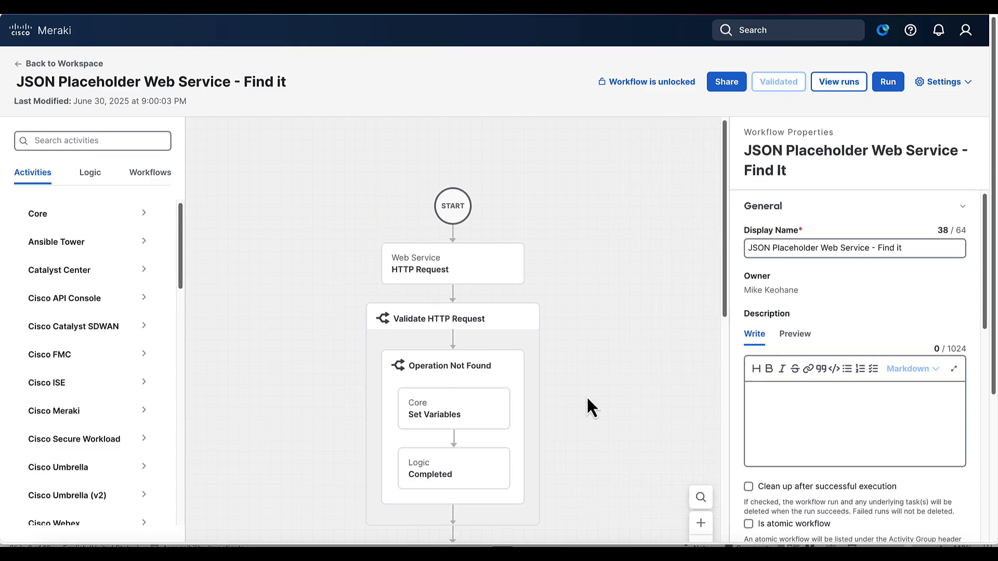
pyautogui.scroll(-10, 587, 396)
pyautogui.scroll(-1, 592, 403)
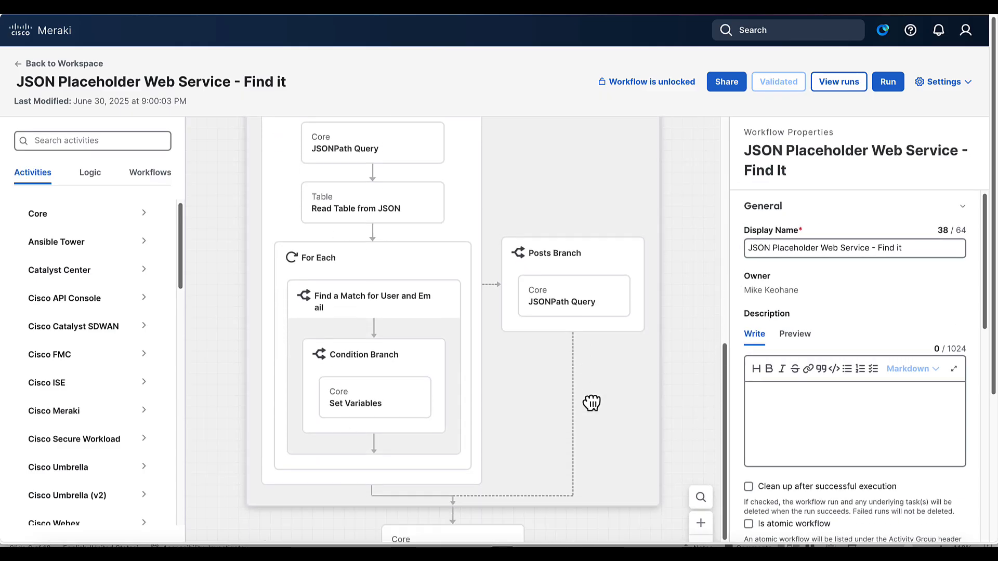
pyautogui.scroll(1, 591, 403)
pyautogui.scroll(-1, 591, 403)
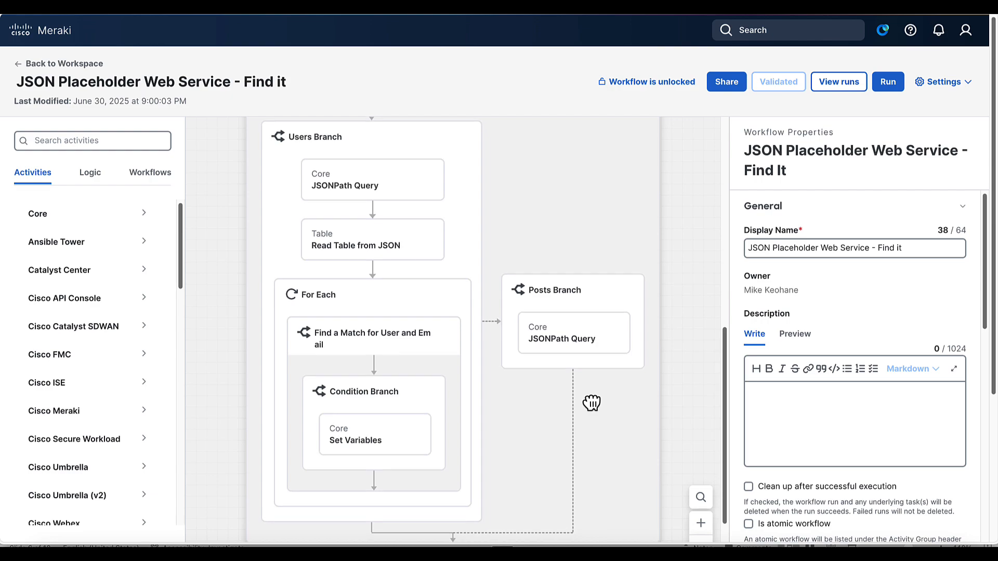
pyautogui.click(433, 241)
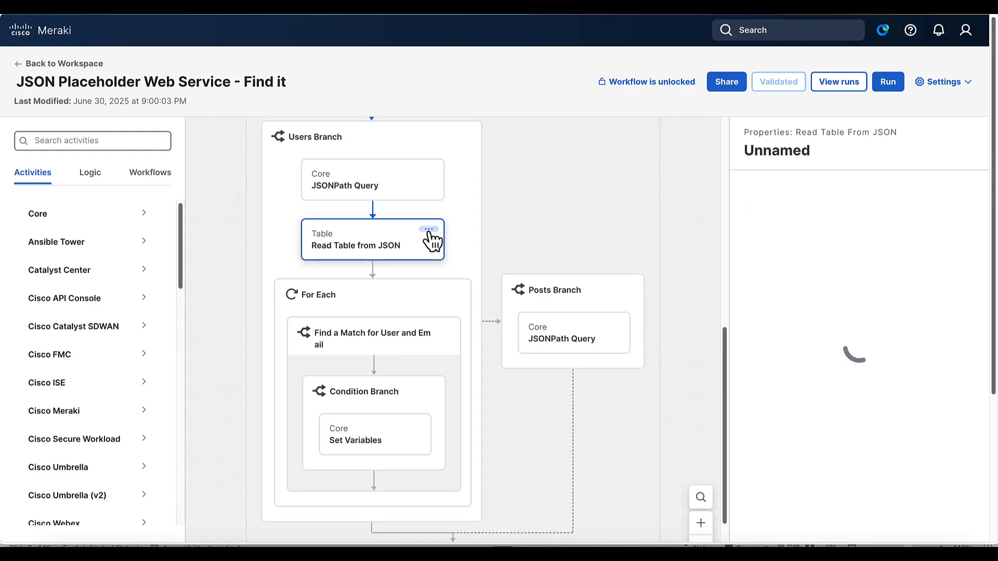
pyautogui.click(429, 231)
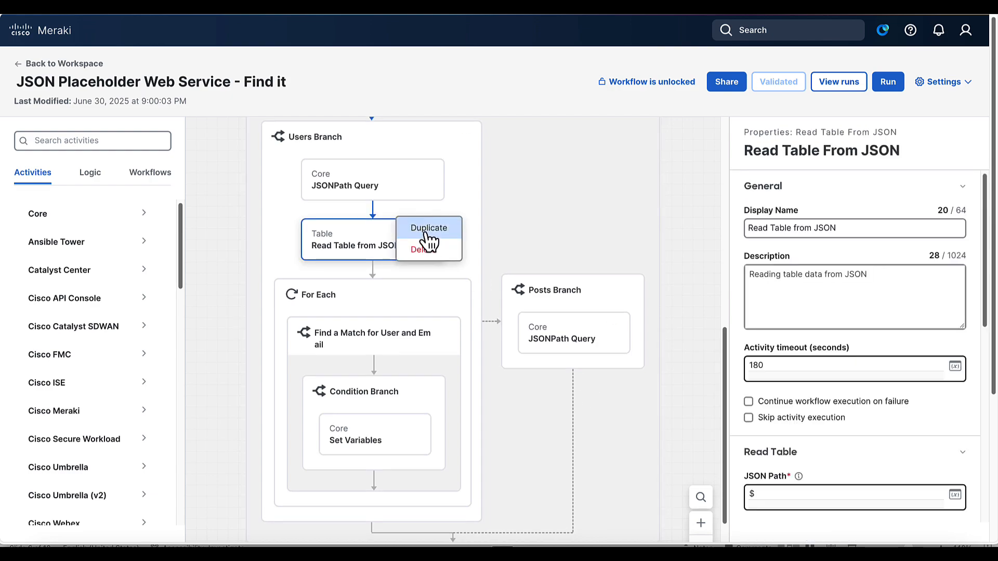
pyautogui.click(427, 231)
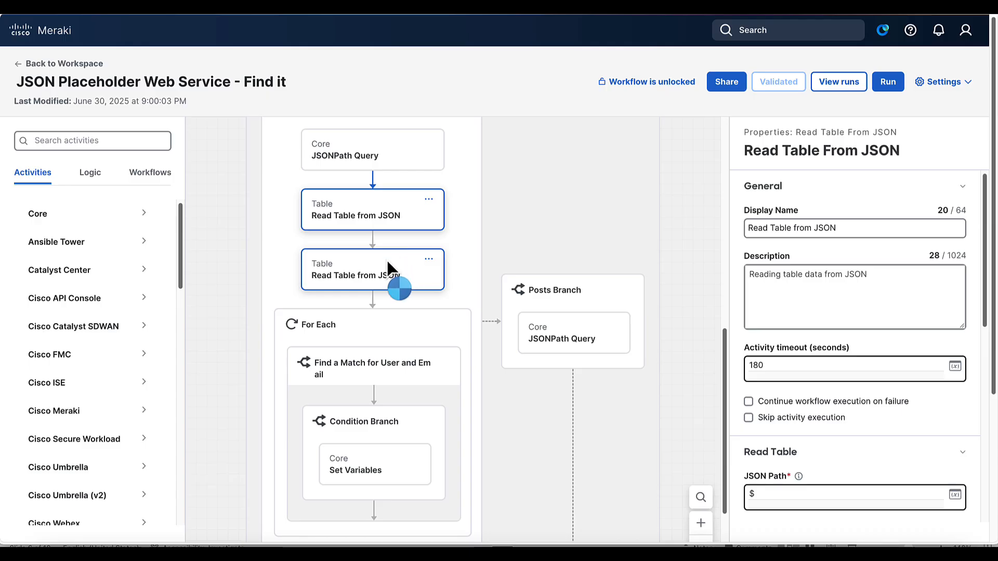
# Move the duplicated Read Table from JSON activity below JSONPath Query in the Posts Branch and rename its columns to read as id and title.
pyautogui.hotkey('ctrl', 'a')
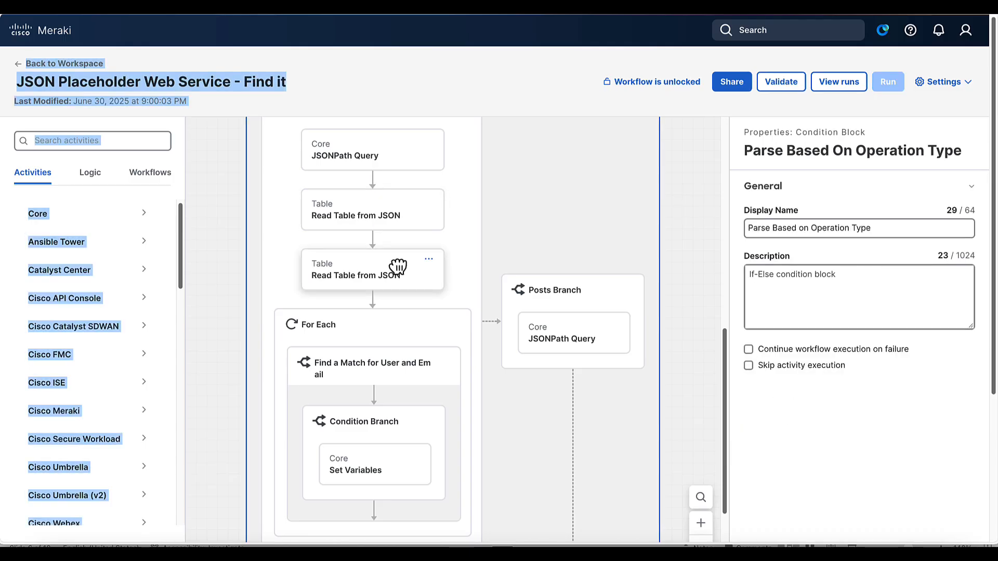
pyautogui.moveTo(427, 279); pyautogui.dragTo(574, 364)
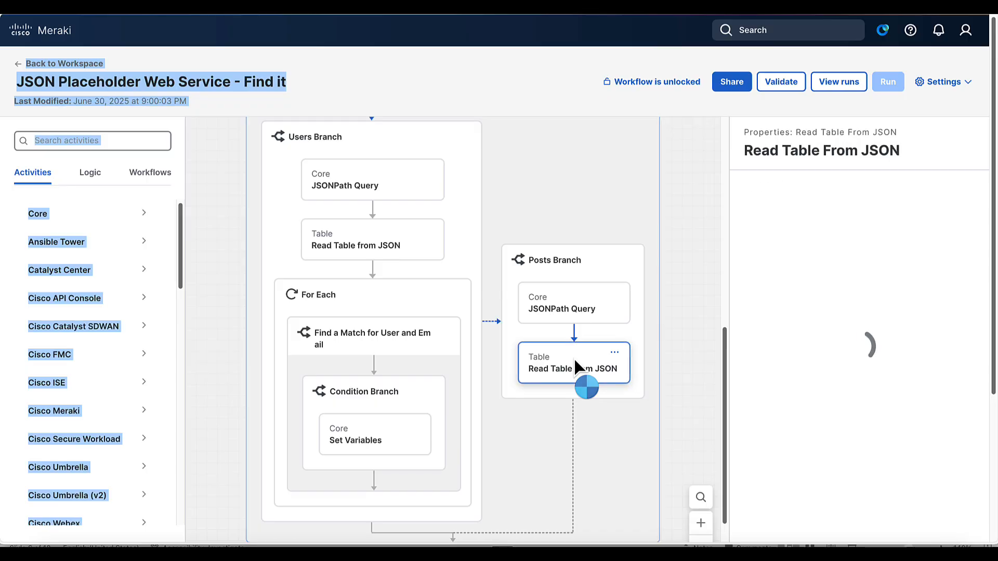
pyautogui.scroll(-1, 834, 462)
pyautogui.scroll(-5, 835, 462)
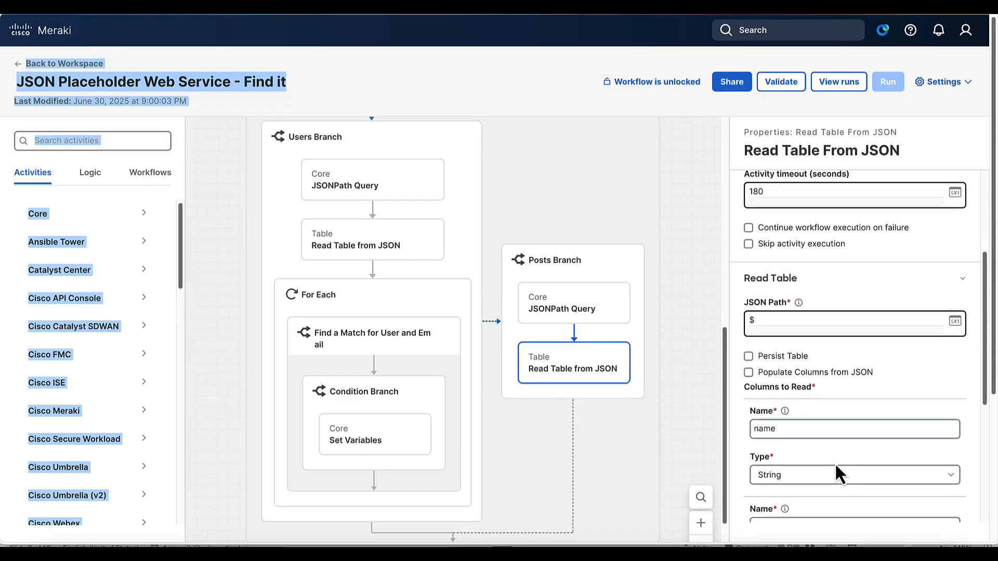
pyautogui.click(758, 331)
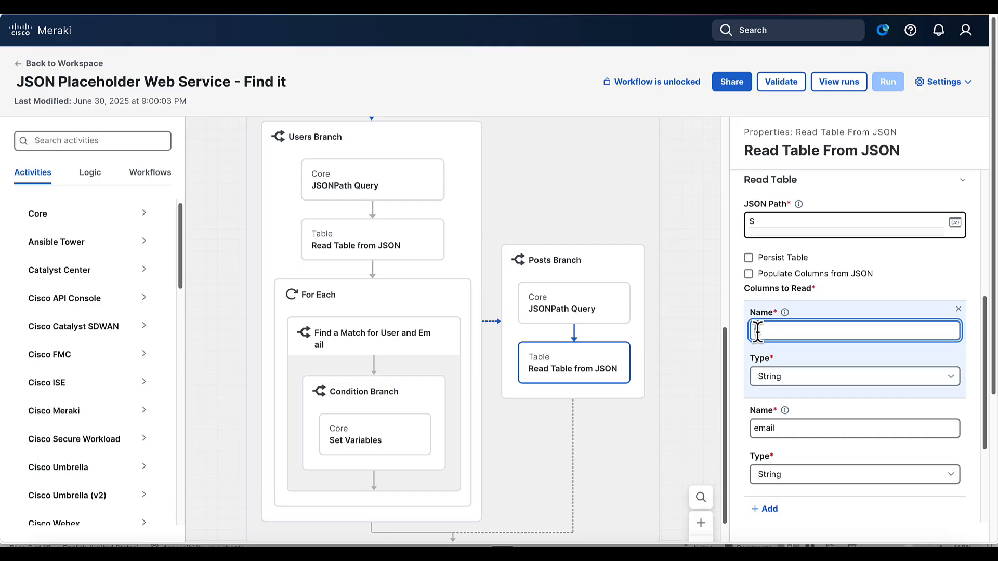
pyautogui.write('id')
pyautogui.click(770, 432)
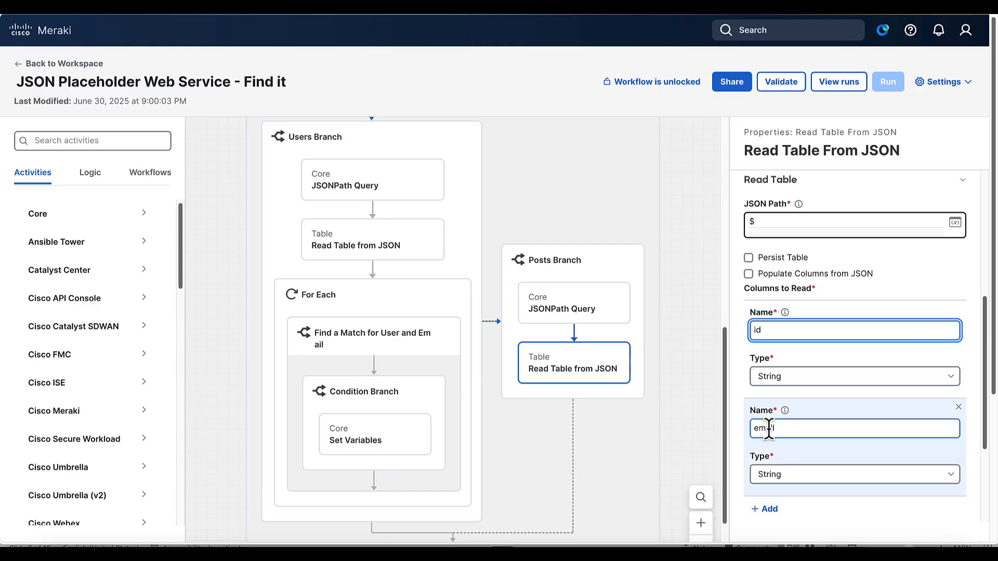
pyautogui.doubleClick(762, 429)
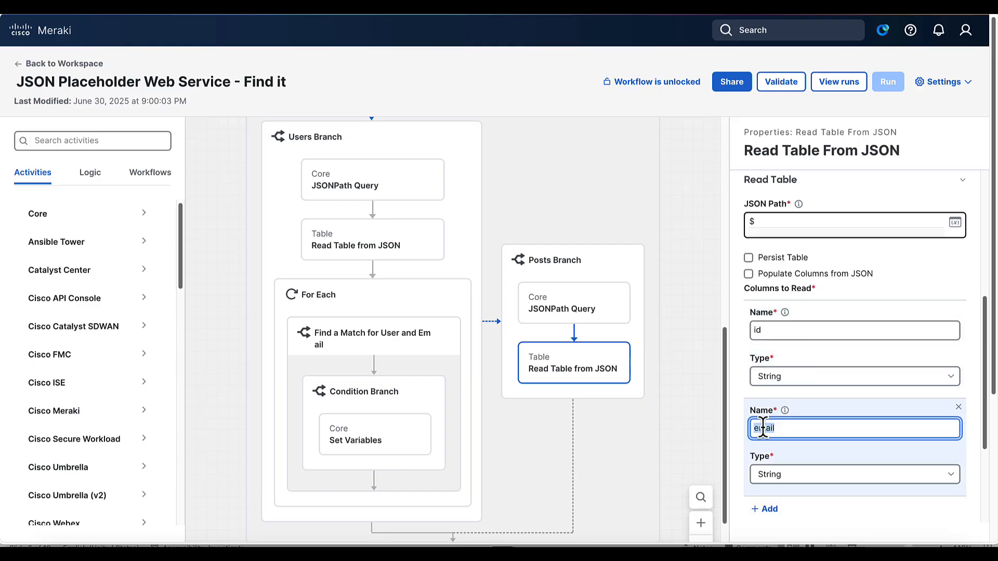
pyautogui.click(672, 429)
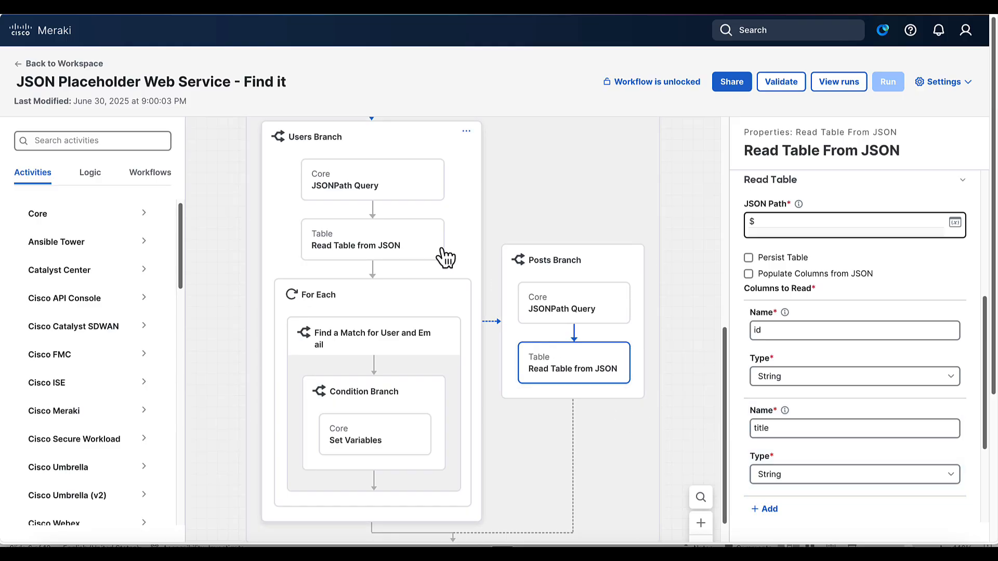
# Duplicate the Users Branch's For Each block and move one of the two into the Posts Branch, below Read Table from JSON.
pyautogui.click(455, 290)
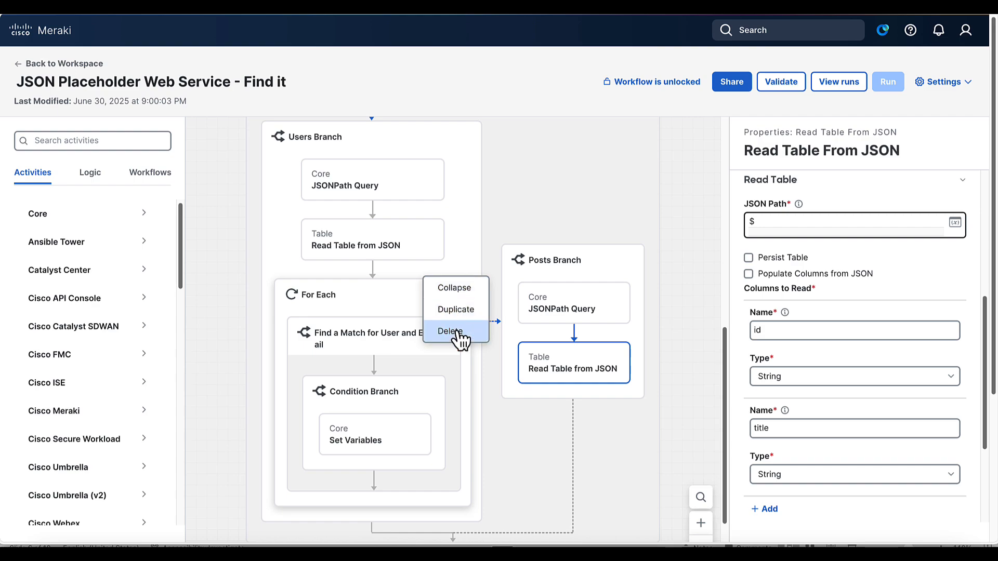
pyautogui.click(456, 314)
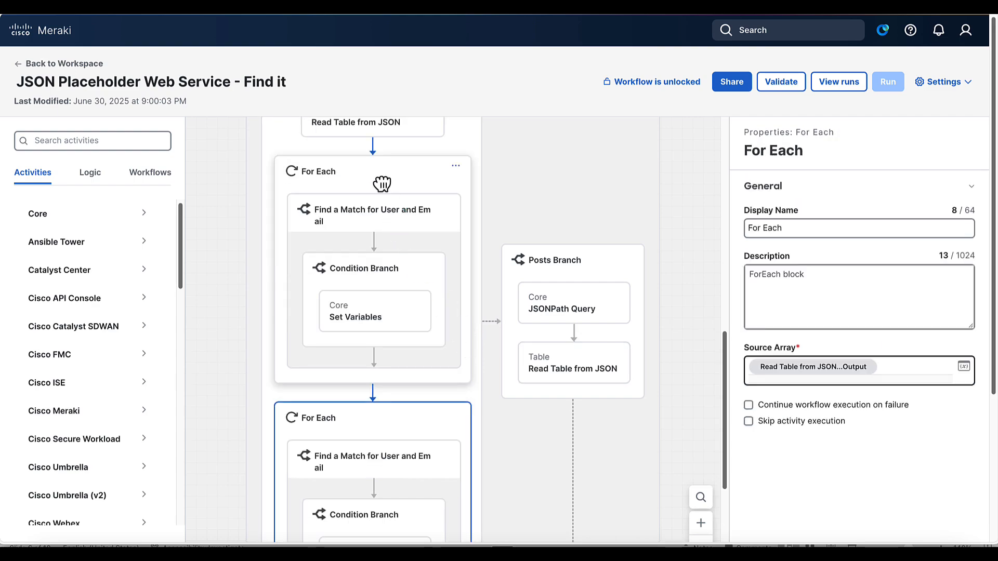
pyautogui.moveTo(382, 183); pyautogui.dragTo(575, 395)
pyautogui.click(569, 301)
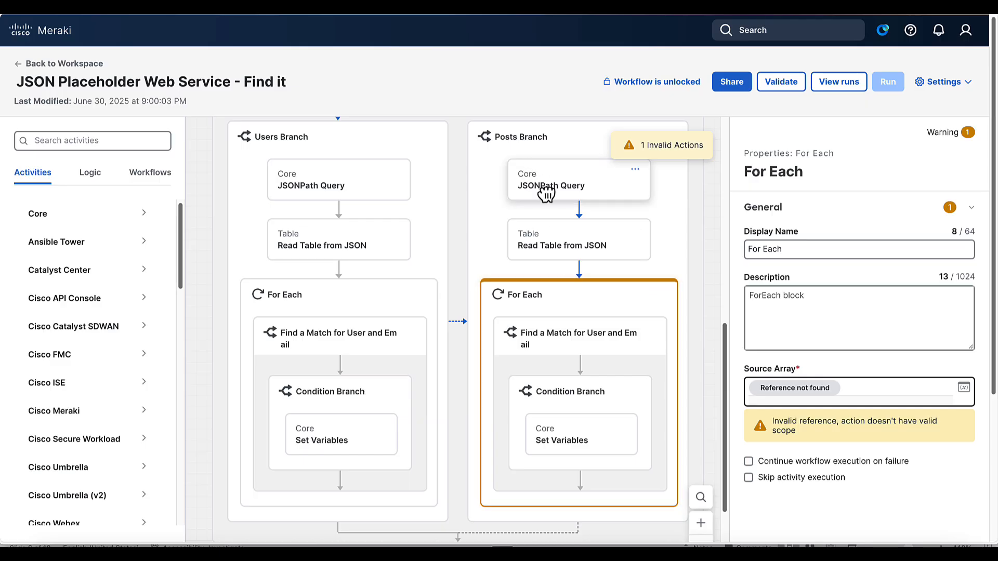
# Replace the Source Array reference of the Posts Branch's For Each with the Output of that branch's Read Table from JSON activity.
pyautogui.scroll(2, 546, 310)
pyautogui.scroll(-2, 535, 333)
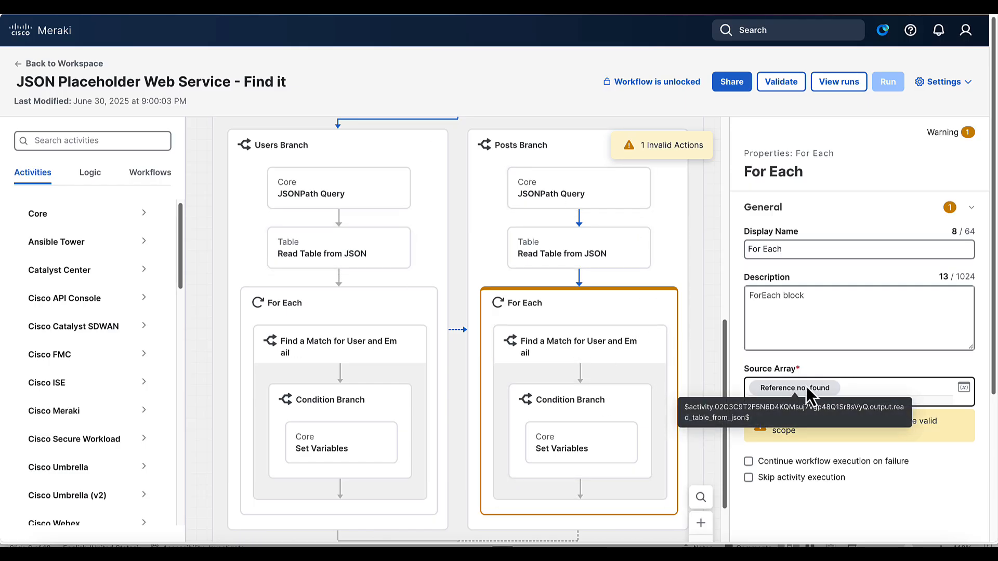
pyautogui.click(839, 387)
pyautogui.press('BackSpace')
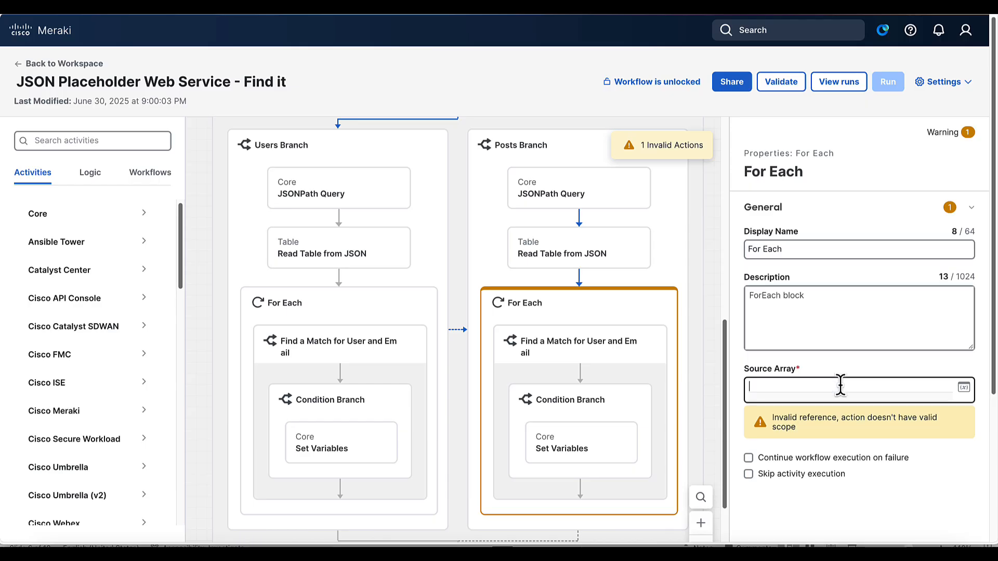
pyautogui.click(964, 390)
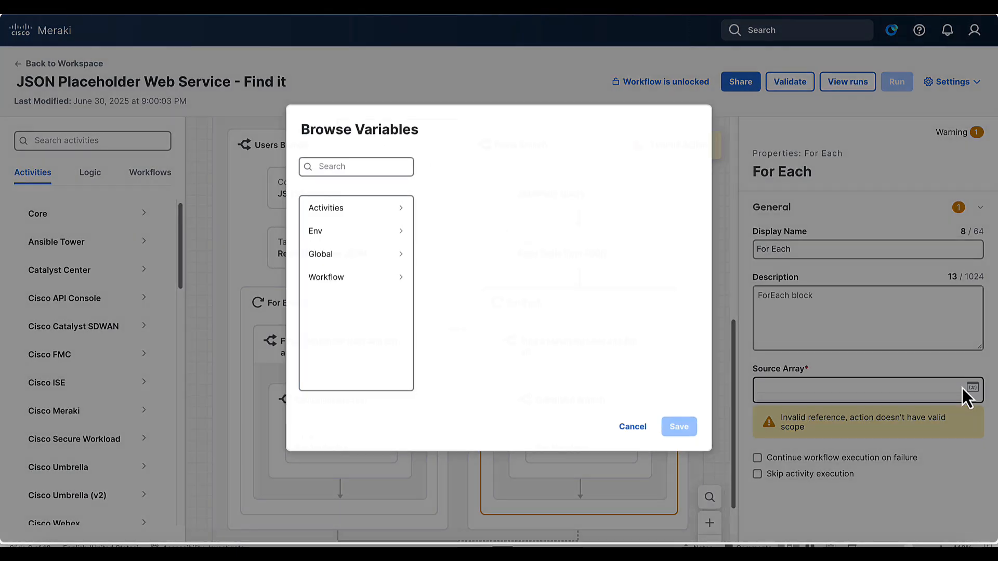
pyautogui.click(382, 206)
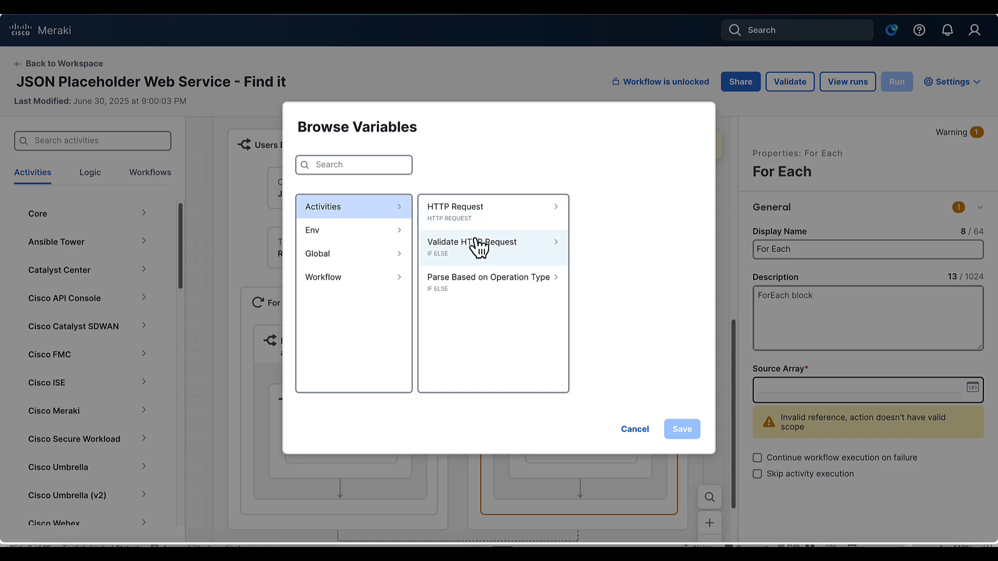
pyautogui.click(478, 284)
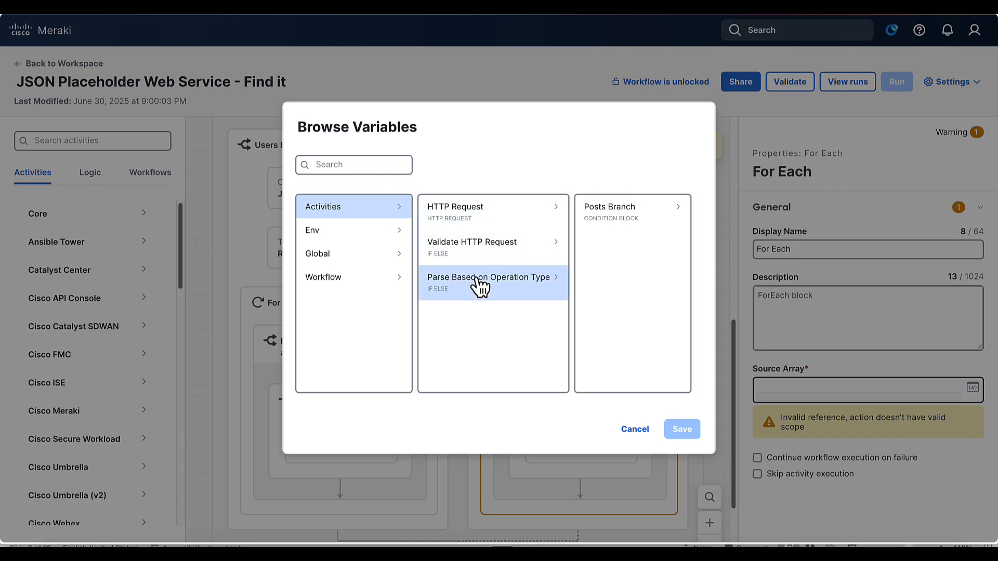
pyautogui.click(607, 213)
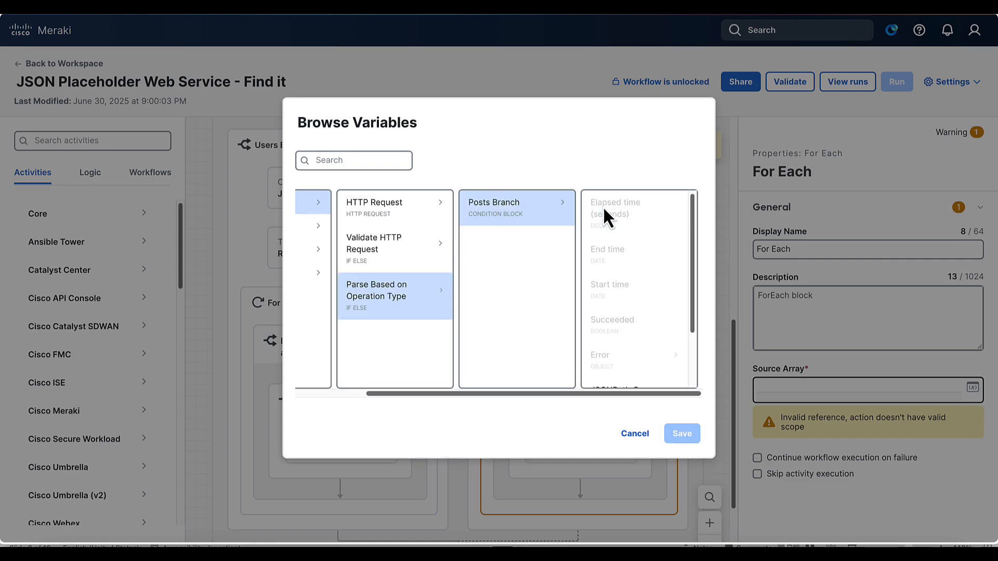
pyautogui.scroll(-2, 618, 335)
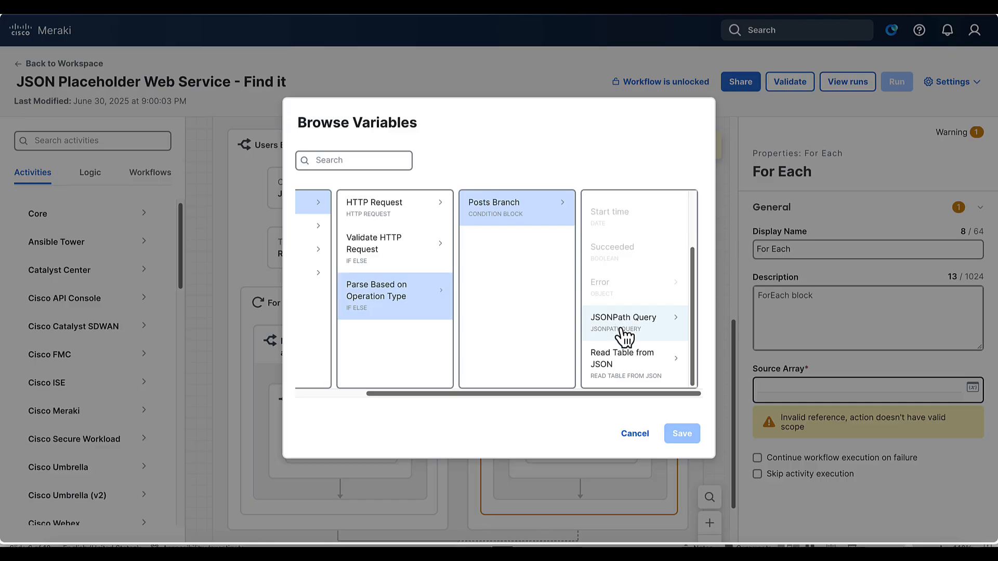
pyautogui.click(623, 358)
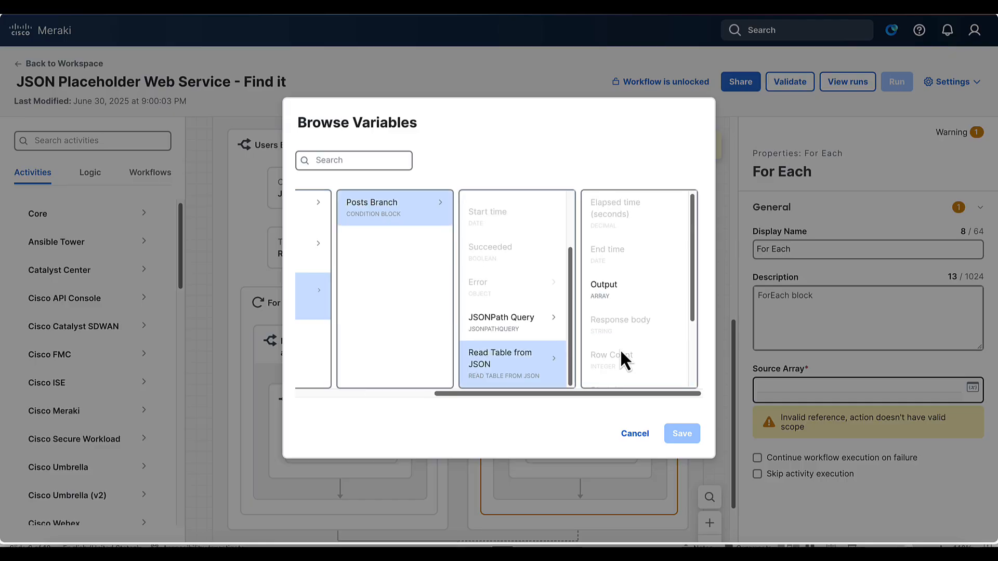
pyautogui.click(623, 303)
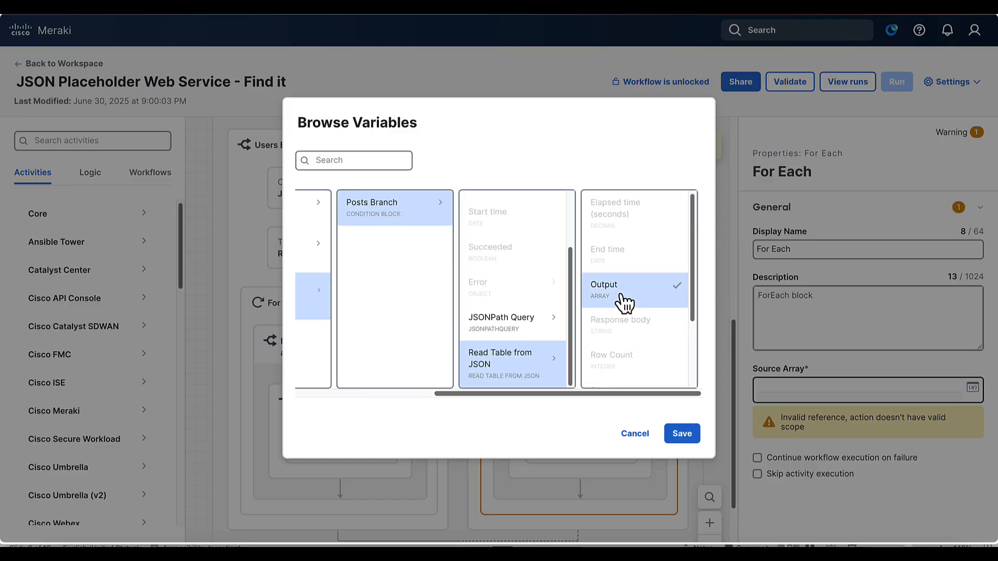
pyautogui.click(681, 433)
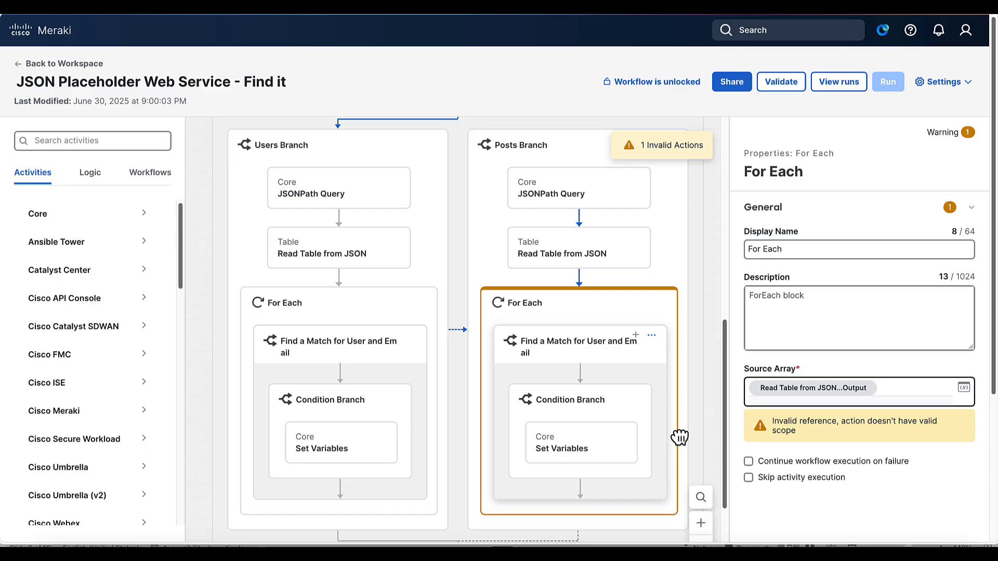
# Rename the condition block inside the Posts Branch's For Each as "Find a Match for ID and Title".
pyautogui.scroll(-1, 650, 390)
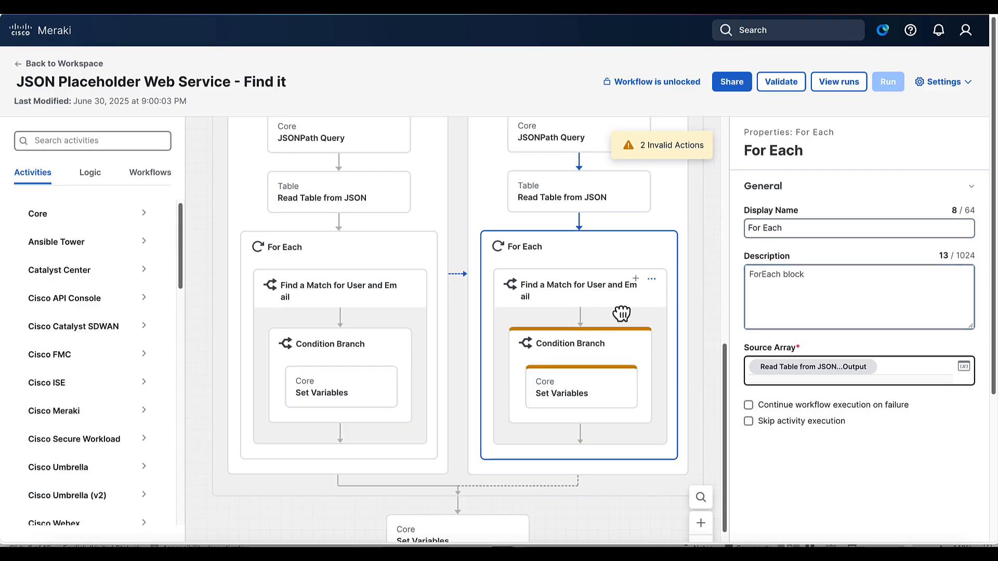
pyautogui.click(559, 304)
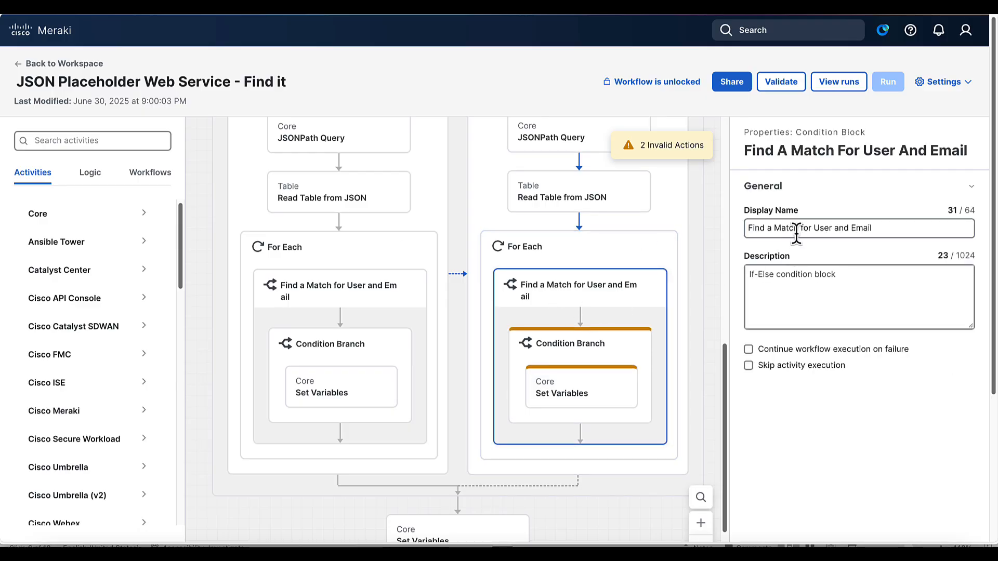
pyautogui.click(851, 227)
pyautogui.doubleClick(824, 228)
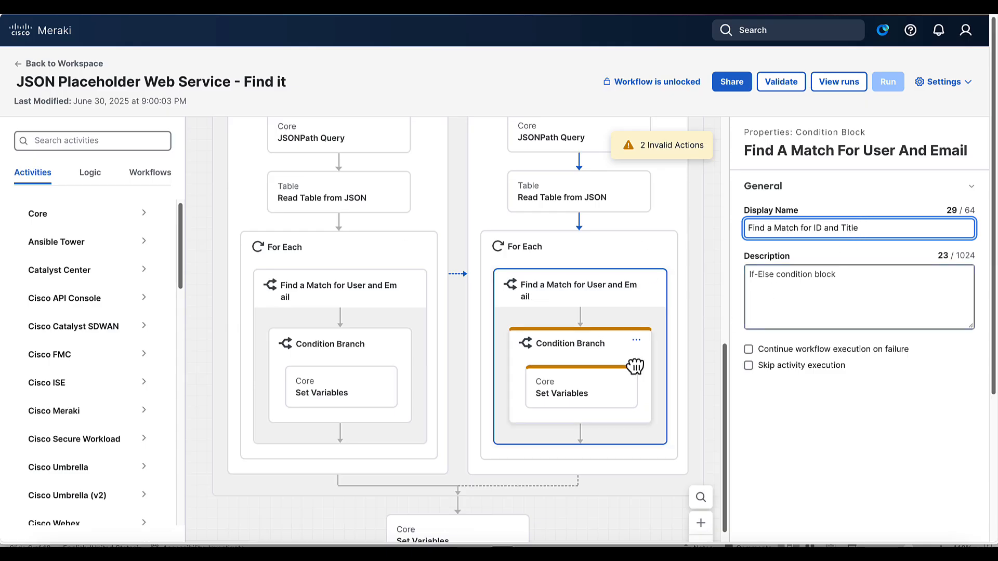
pyautogui.click(612, 349)
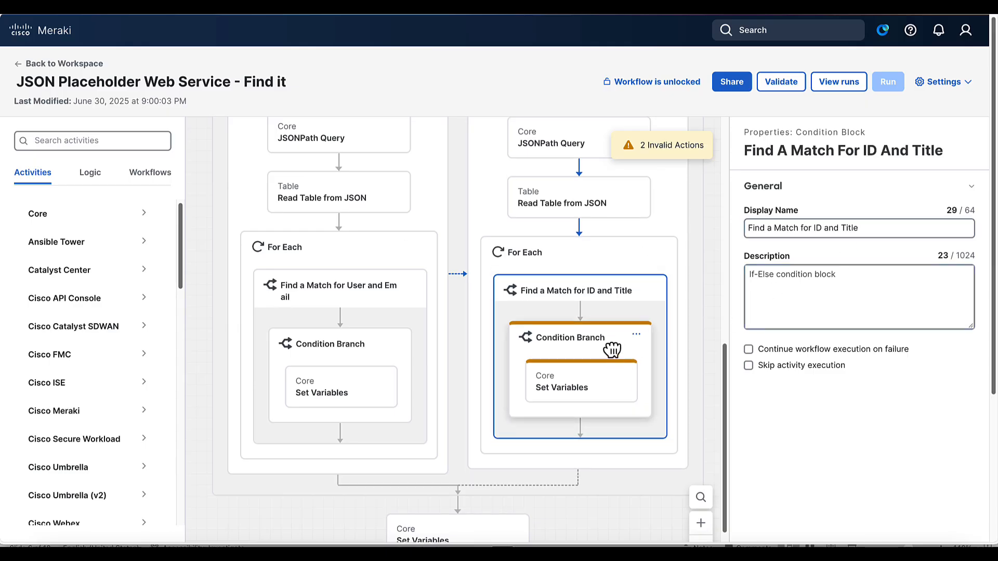
# Set the Posts Branch's Condition Branch property to the id item of the For Each Source Array, replacing the broken reference.
pyautogui.click(581, 351)
pyautogui.scroll(-3, 832, 462)
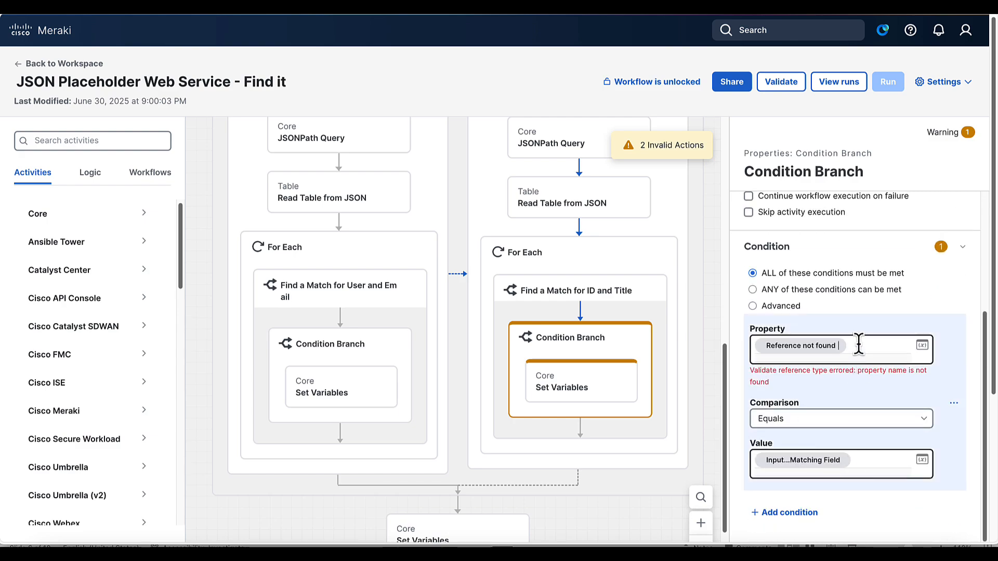
pyautogui.press('BackSpace')
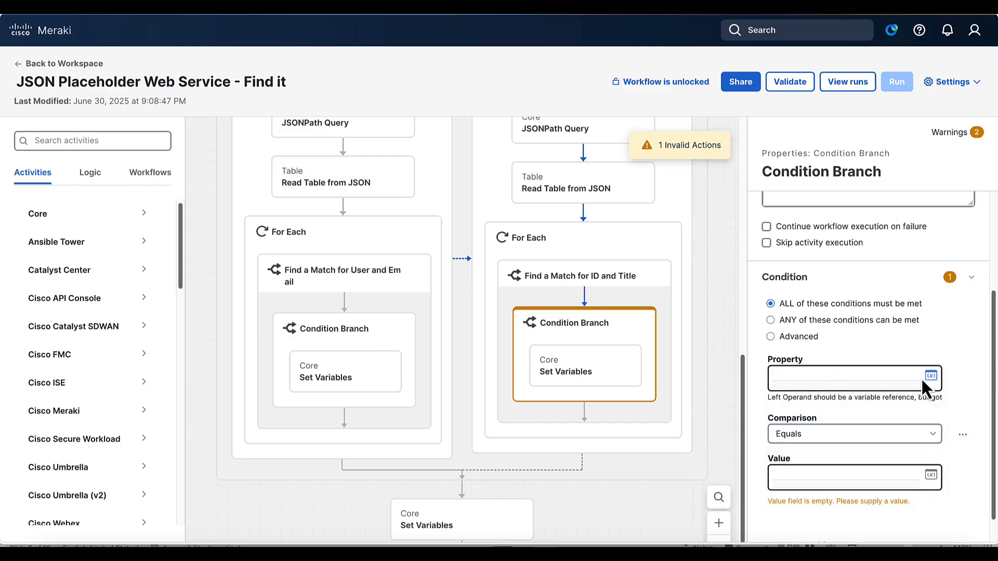
pyautogui.click(923, 380)
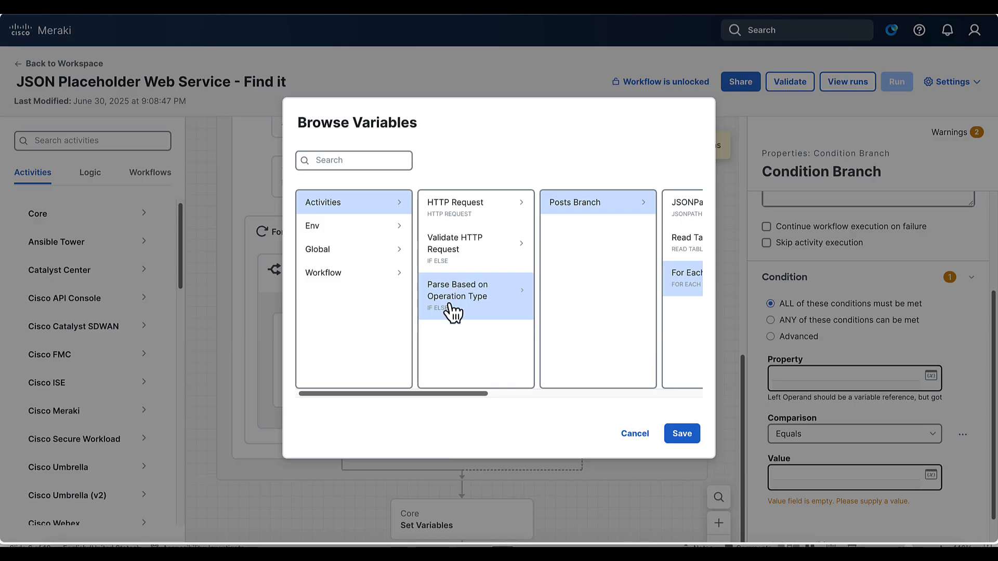
pyautogui.hscroll(1, 563, 219)
pyautogui.hscroll(3, 562, 217)
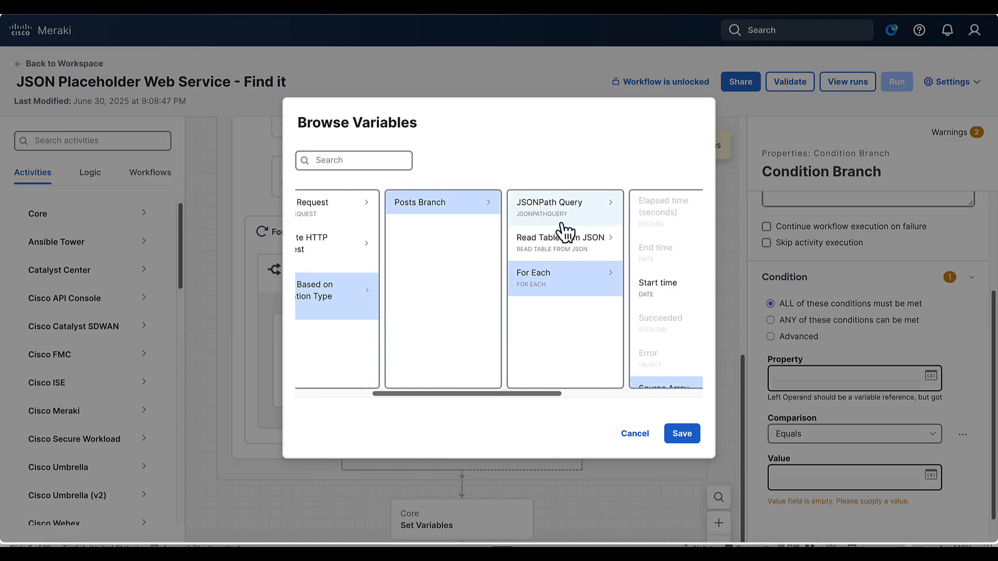
pyautogui.hscroll(3, 546, 289)
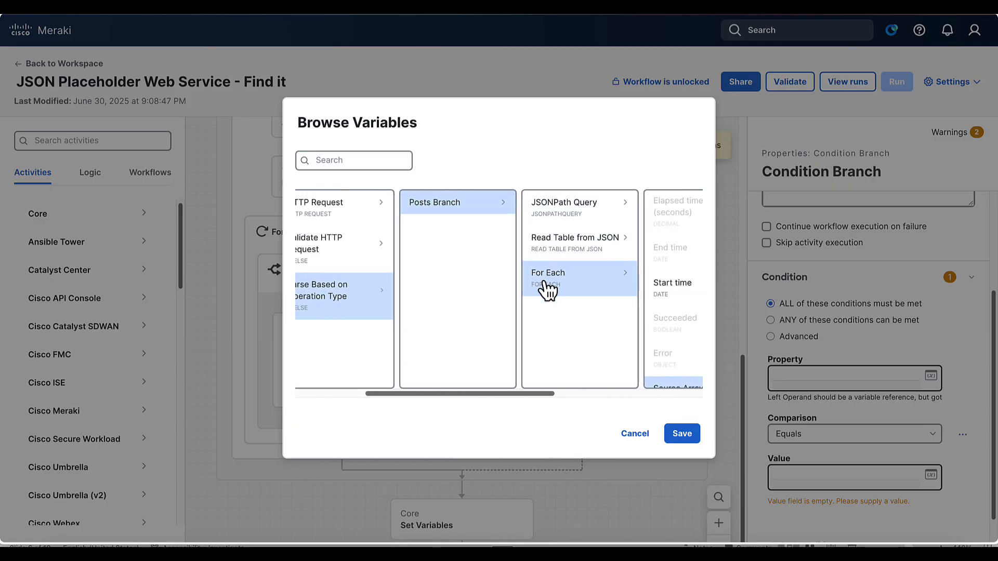
pyautogui.scroll(-1, 548, 290)
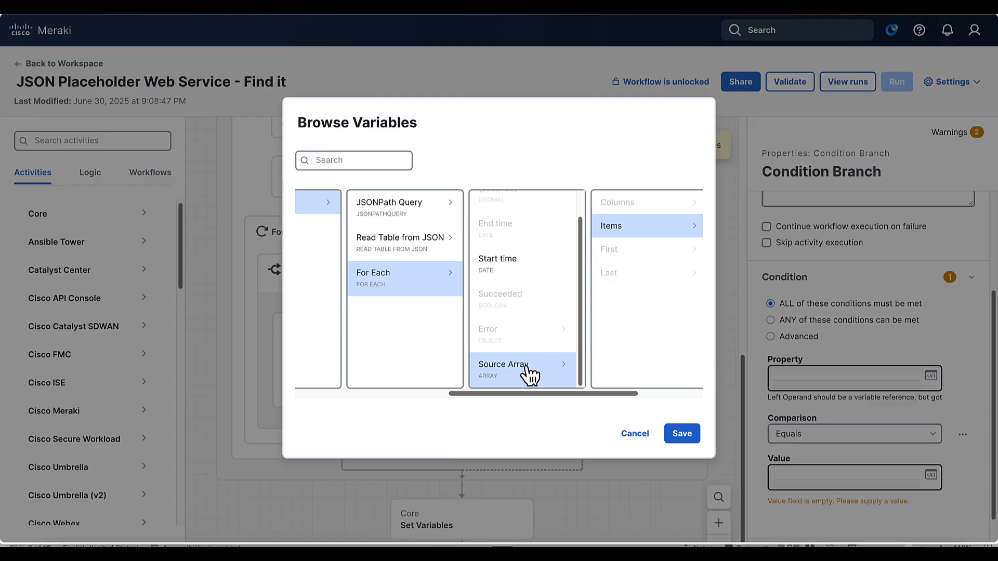
pyautogui.click(643, 234)
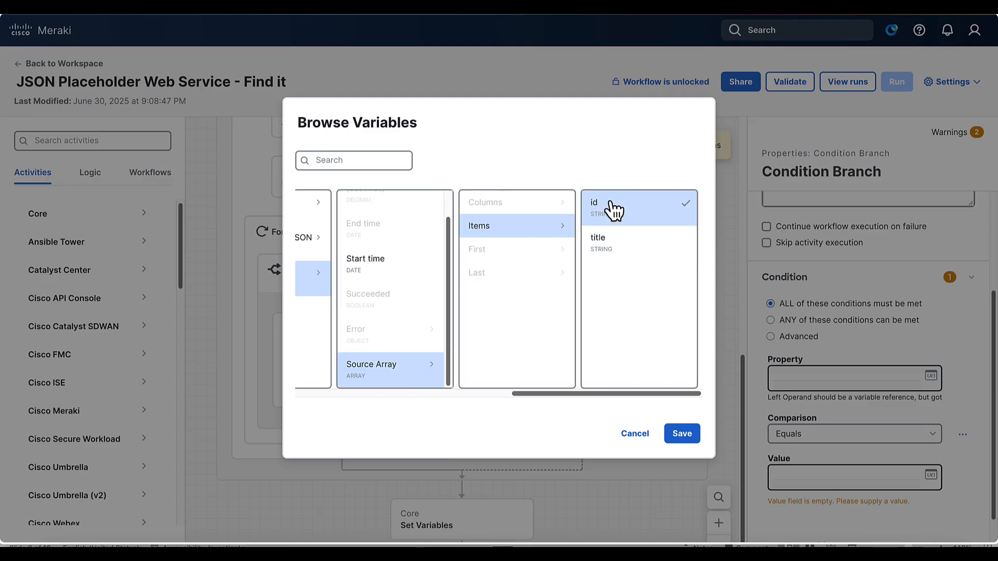
pyautogui.click(686, 436)
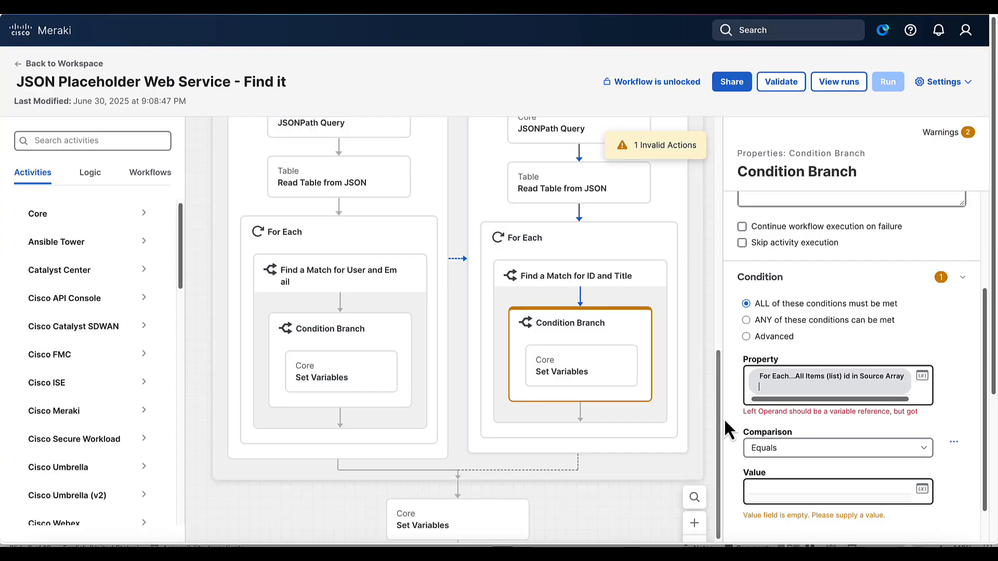
# Set the Posts Branch's Condition Branch comparison value to the workflow input Matching Field and validate the workflow.
pyautogui.click(922, 489)
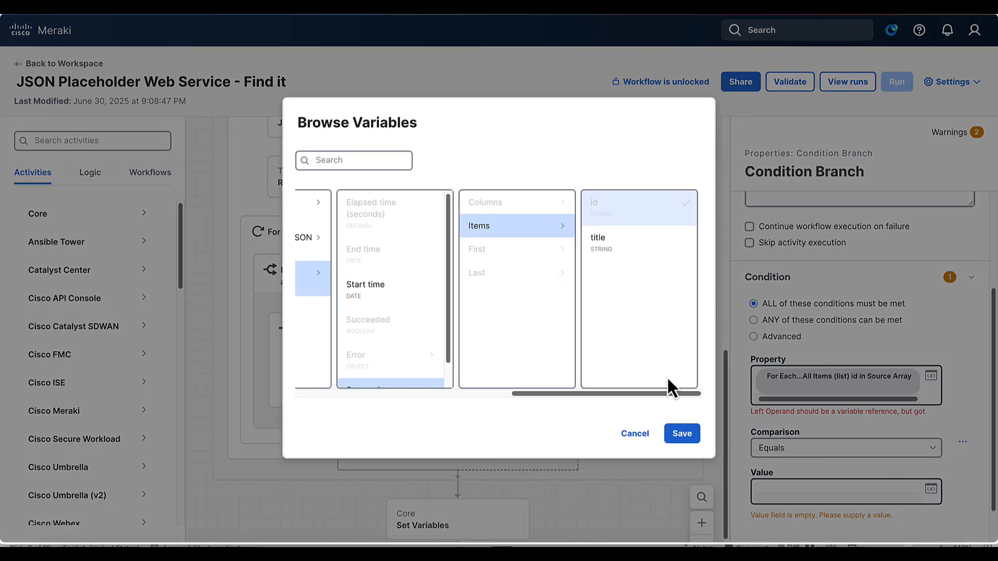
pyautogui.click(324, 275)
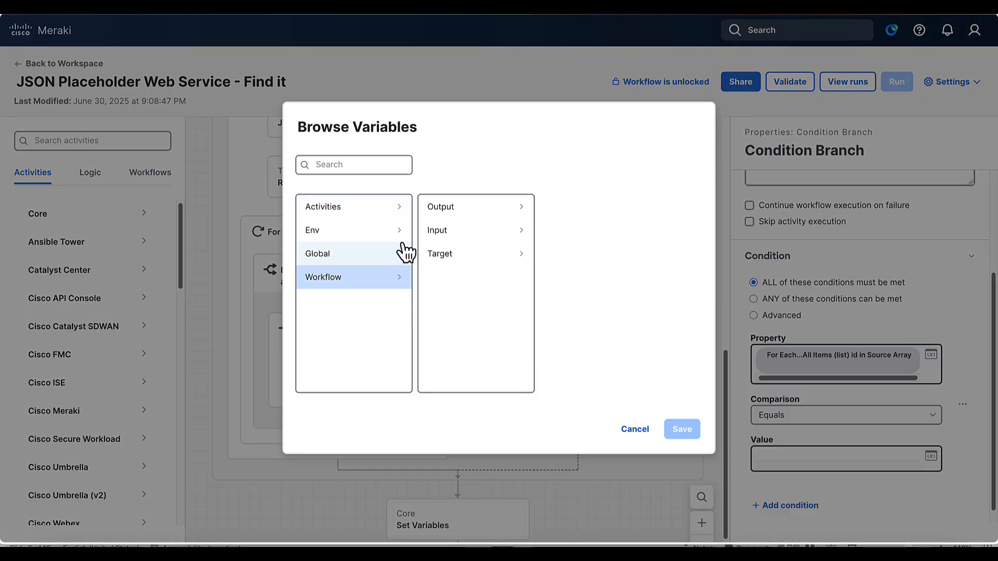
pyautogui.click(438, 231)
pyautogui.click(557, 214)
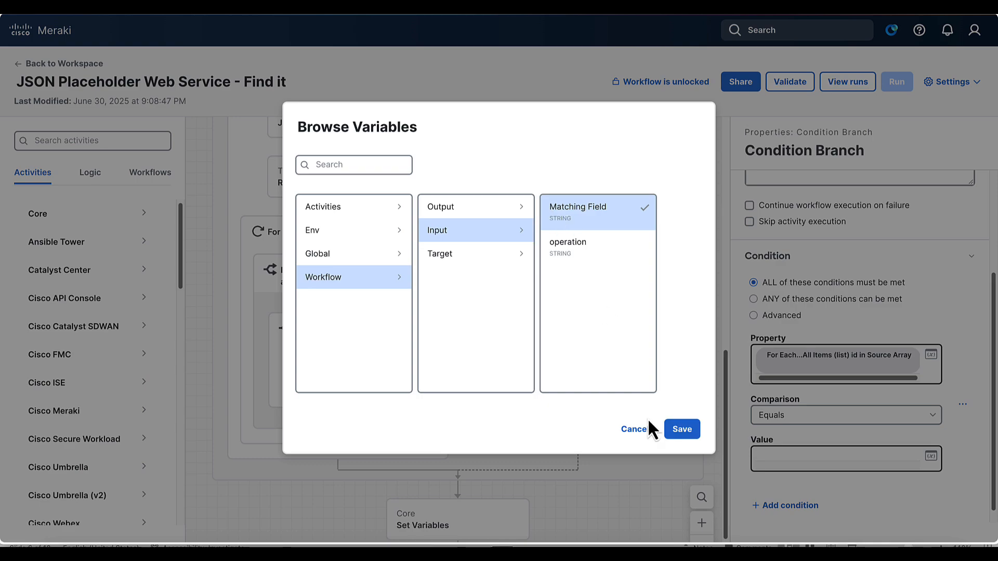
pyautogui.click(680, 431)
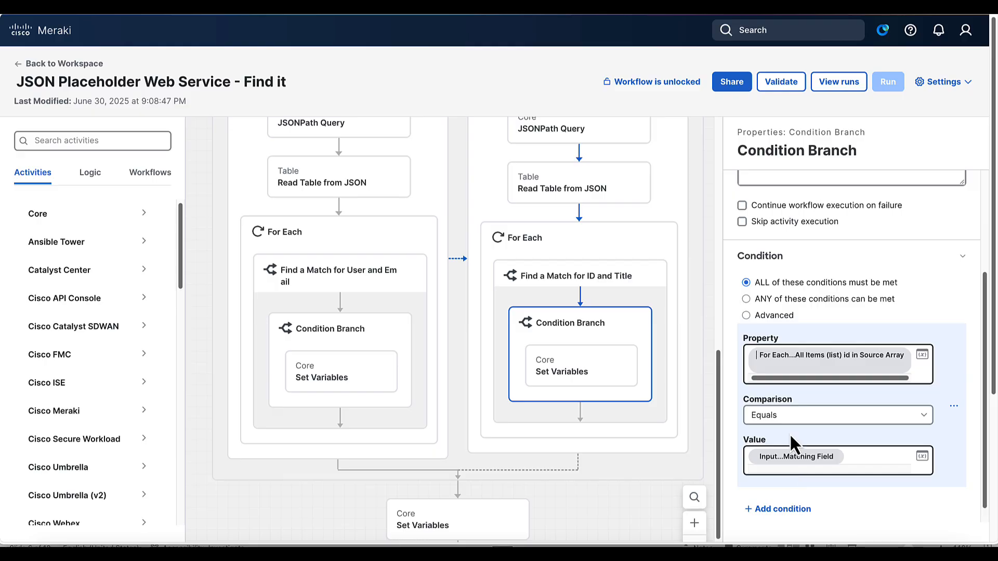
pyautogui.click(772, 91)
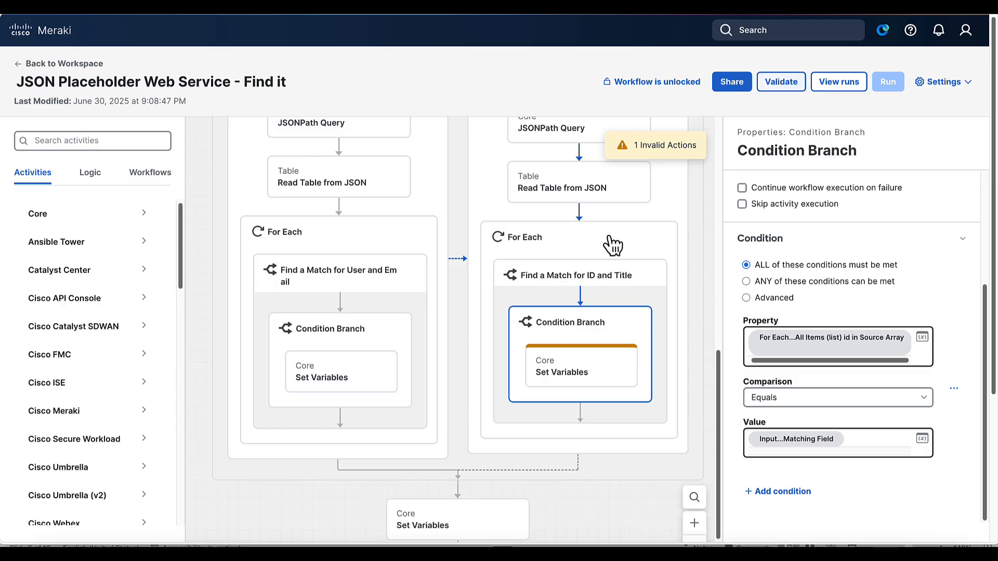
# Choose the workflow output Output - Matching Result as the variable to update in the Posts Branch's nested Set Variables activity.
pyautogui.click(567, 370)
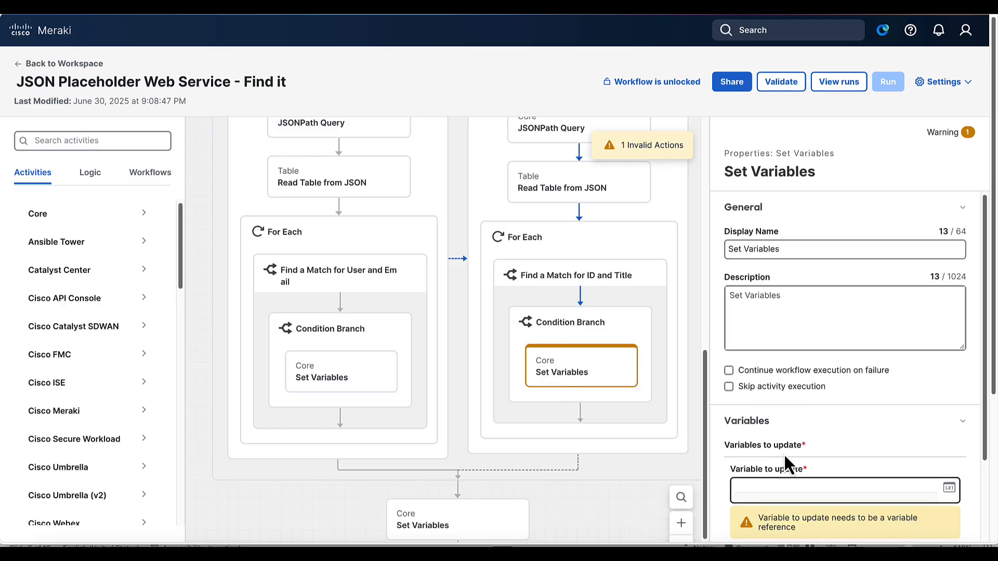
pyautogui.scroll(-2, 784, 457)
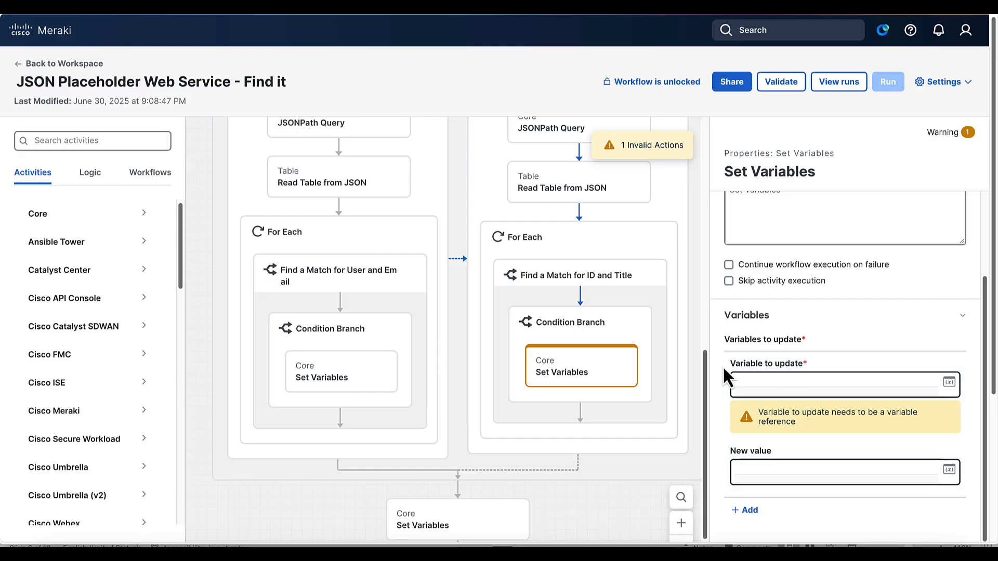
pyautogui.click(949, 382)
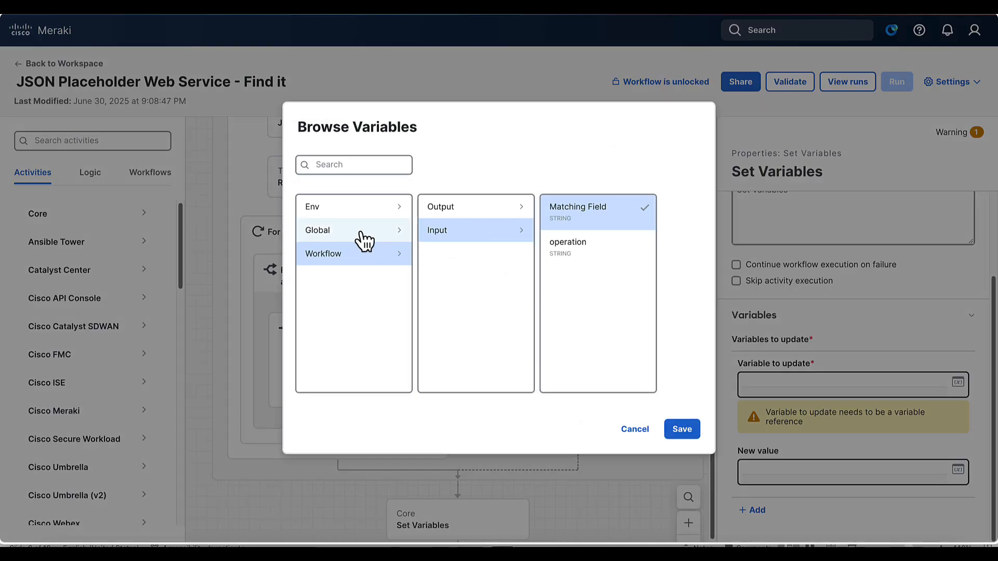
pyautogui.click(460, 210)
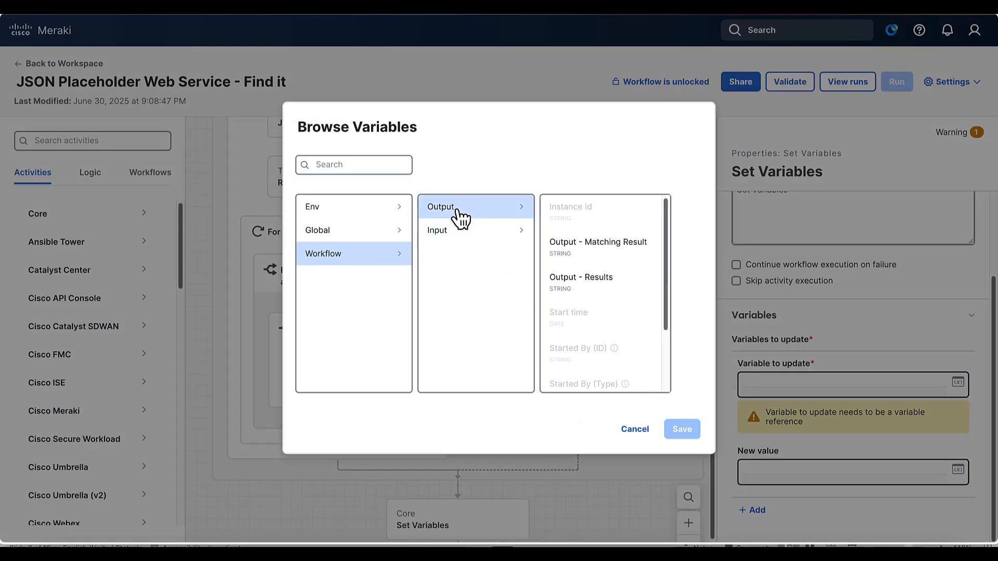
pyautogui.click(580, 254)
pyautogui.click(678, 428)
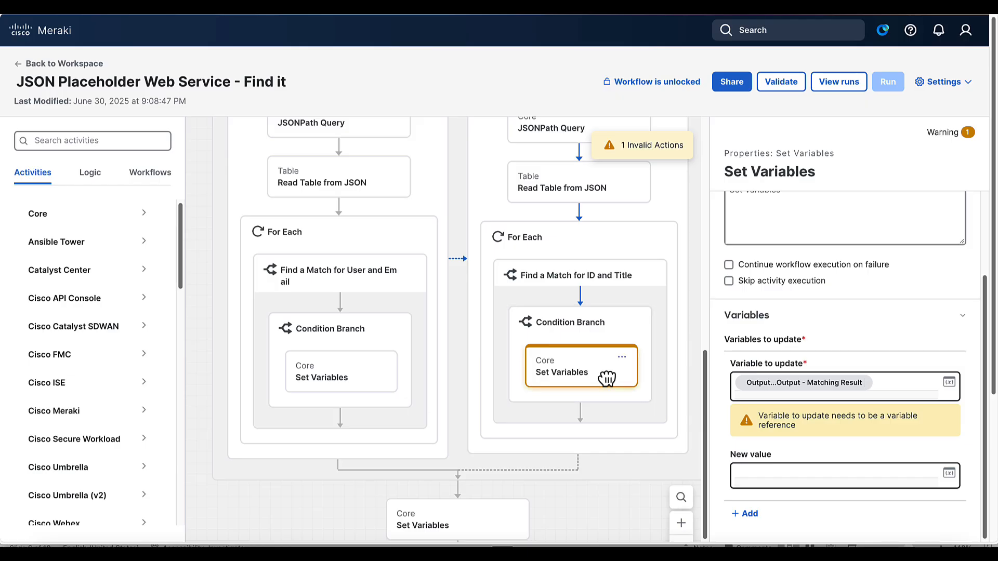
# Set the new value in that Set Variables activity to the title item of the Posts Branch's For Each Source Array.
pyautogui.click(949, 473)
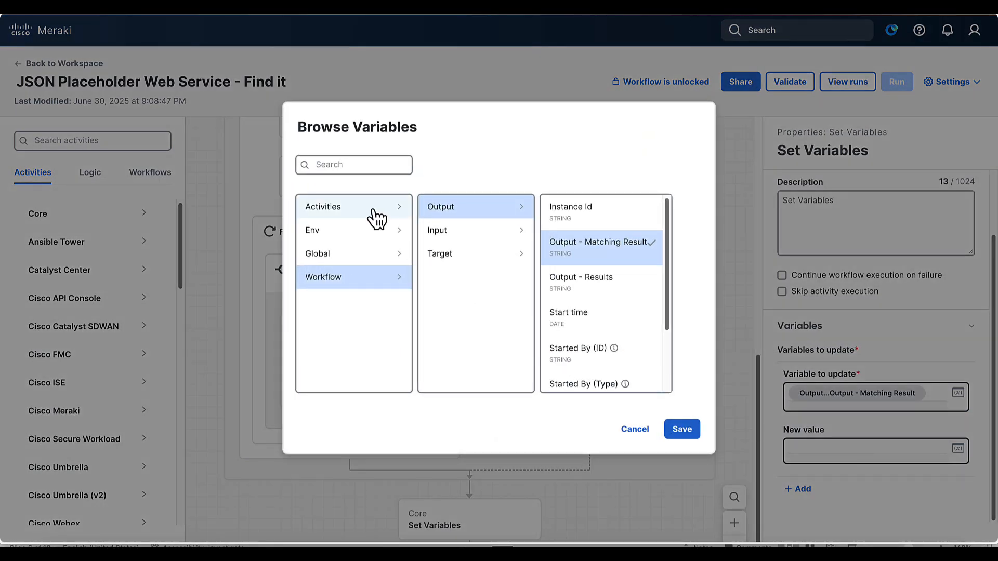
pyautogui.click(374, 213)
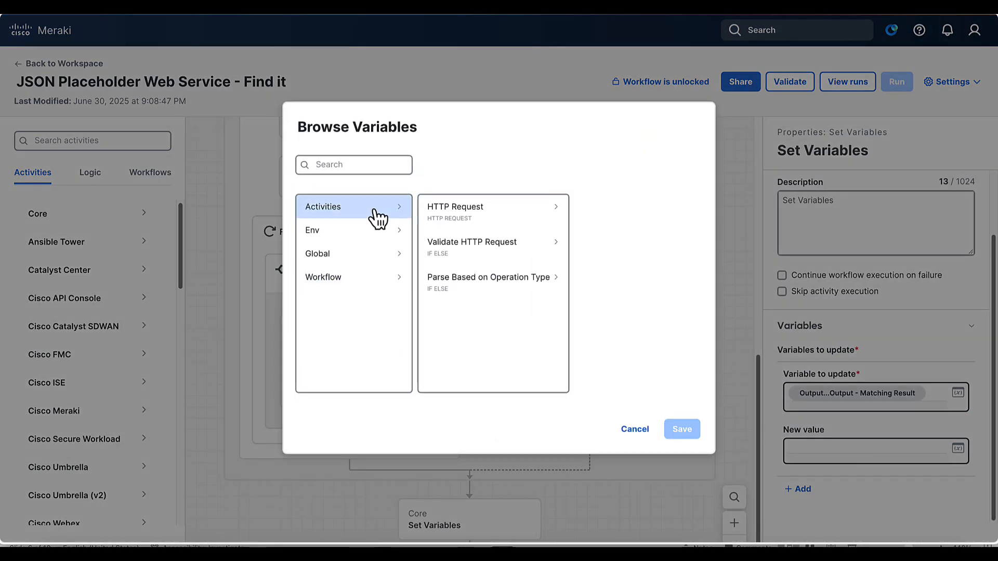
pyautogui.click(466, 291)
pyautogui.click(597, 203)
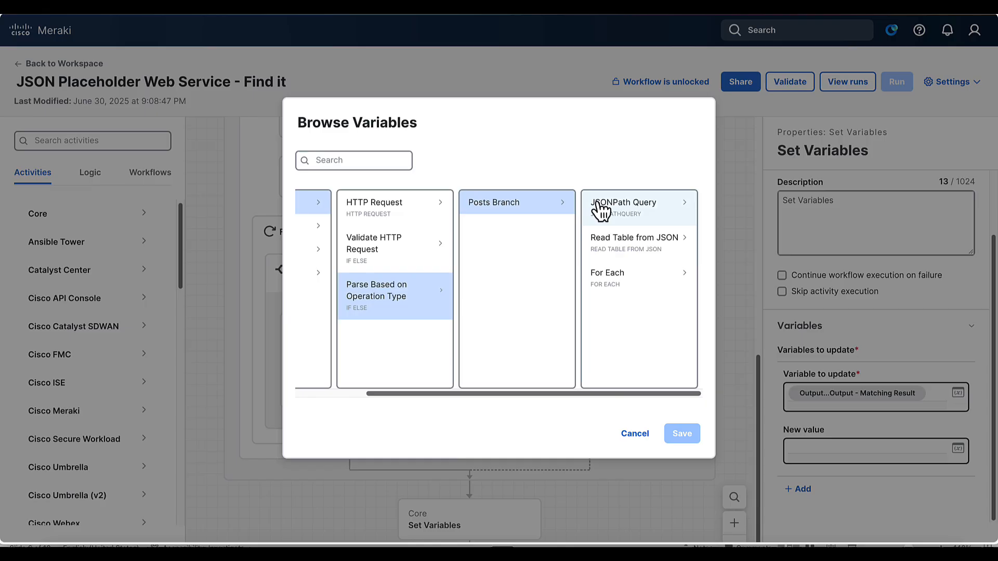
pyautogui.click(612, 281)
pyautogui.scroll(-3, 613, 291)
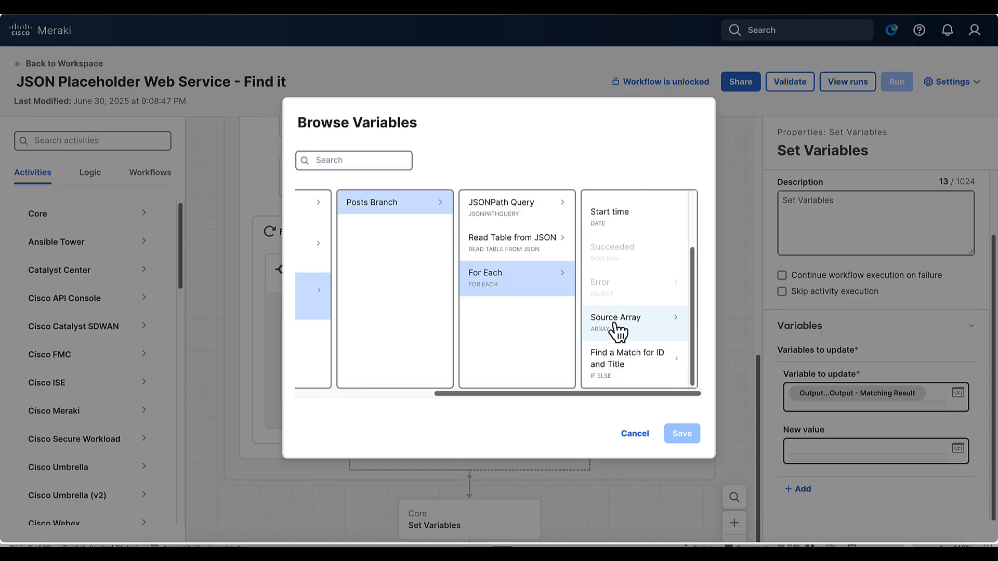
pyautogui.click(616, 322)
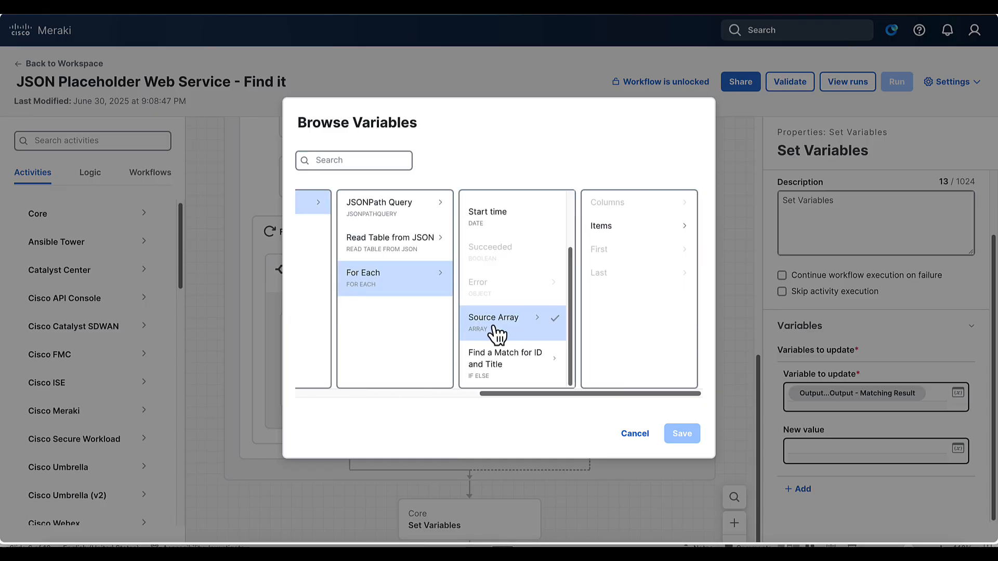
pyautogui.click(624, 231)
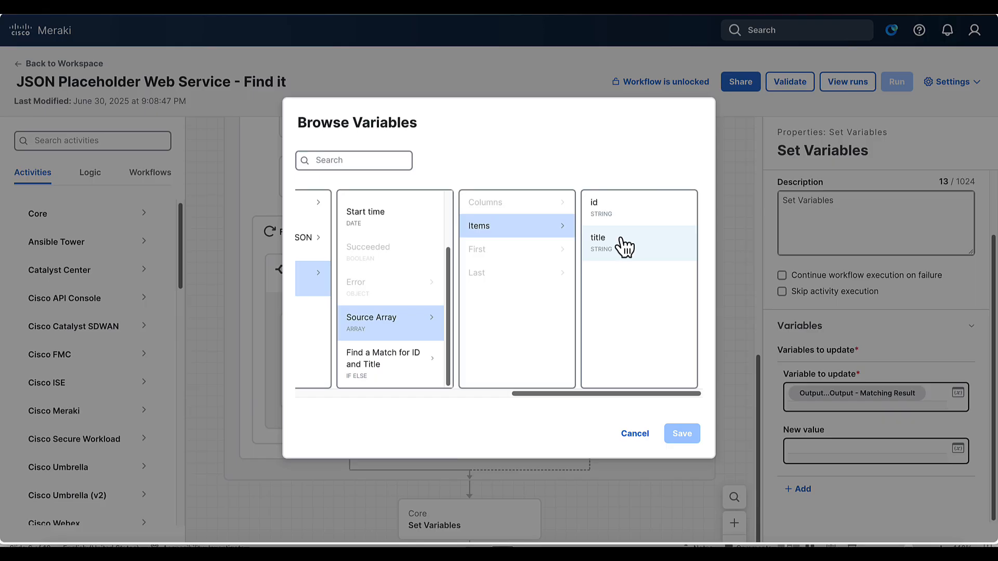
pyautogui.click(619, 242)
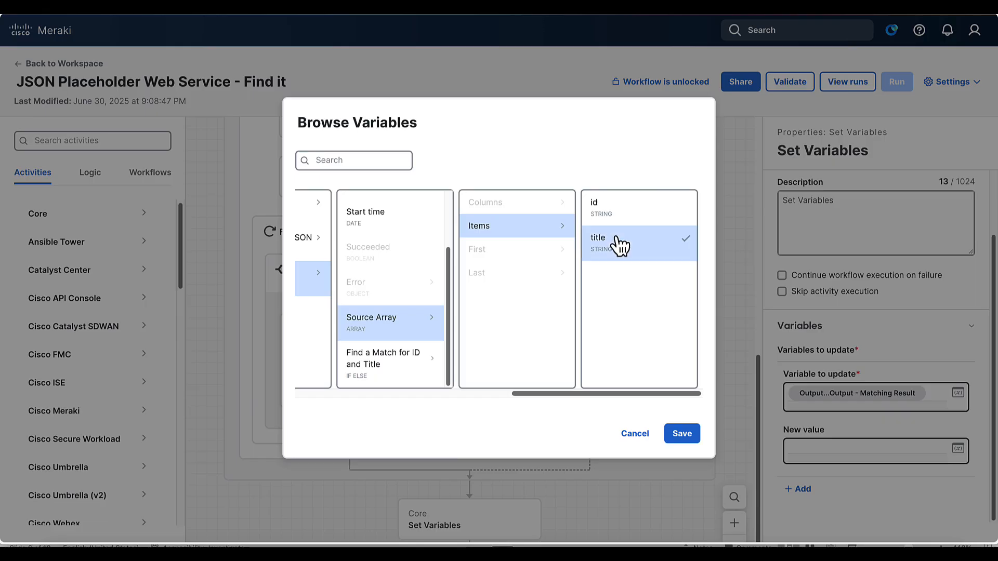
pyautogui.click(682, 433)
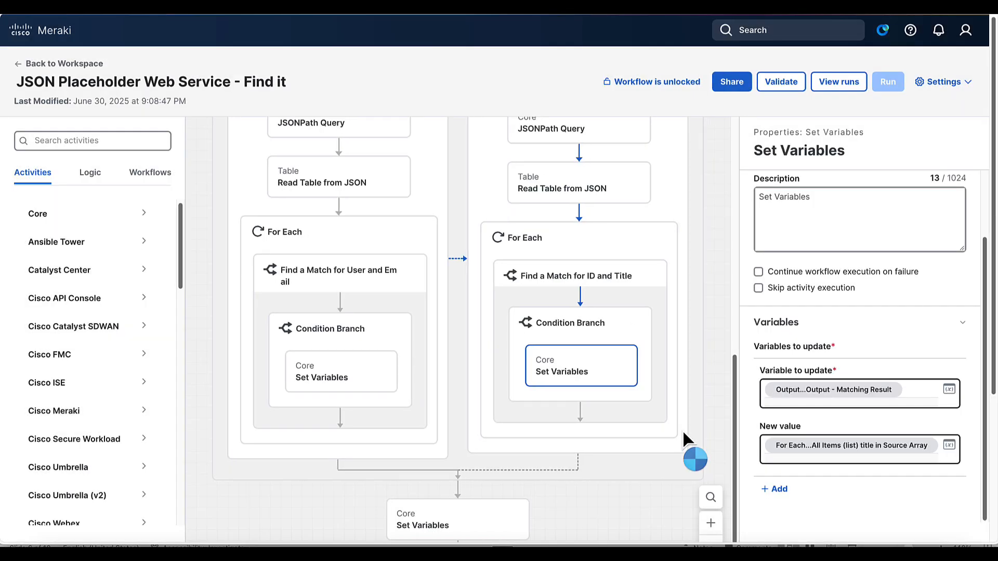
# Validate the workflow and run it with operation "posts" and Matching Field "15".
pyautogui.click(788, 83)
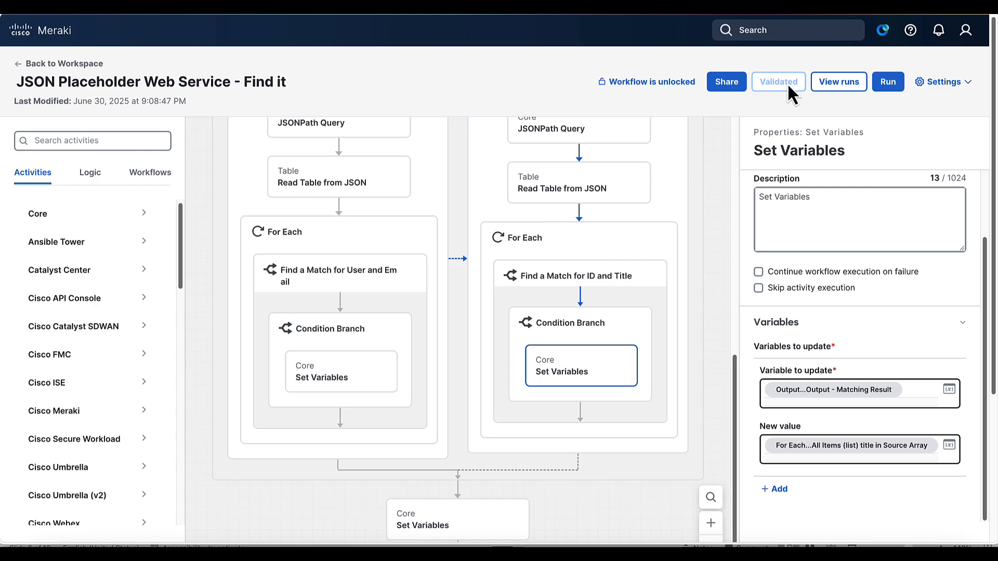
pyautogui.click(885, 83)
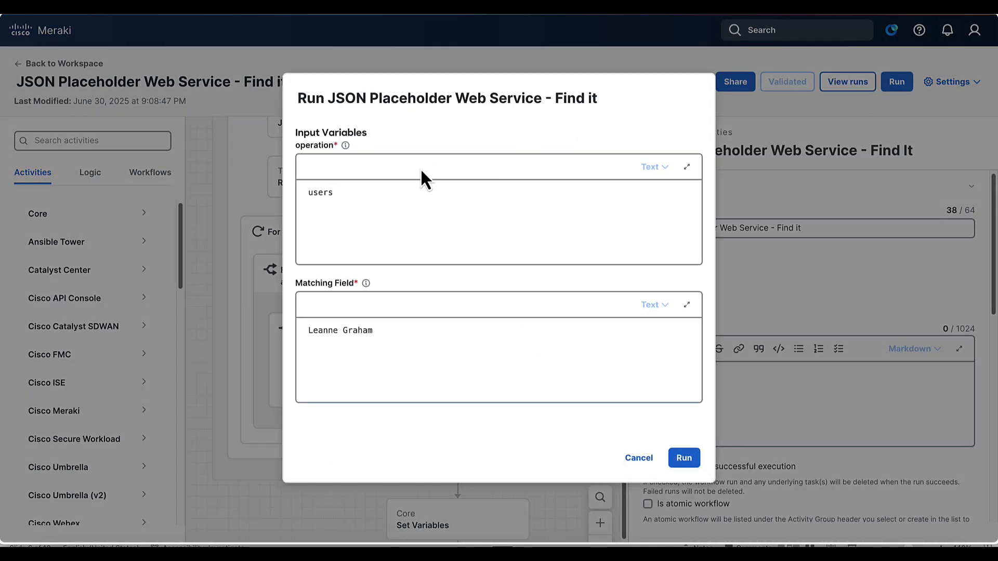
pyautogui.click(312, 188)
pyautogui.doubleClick(313, 188)
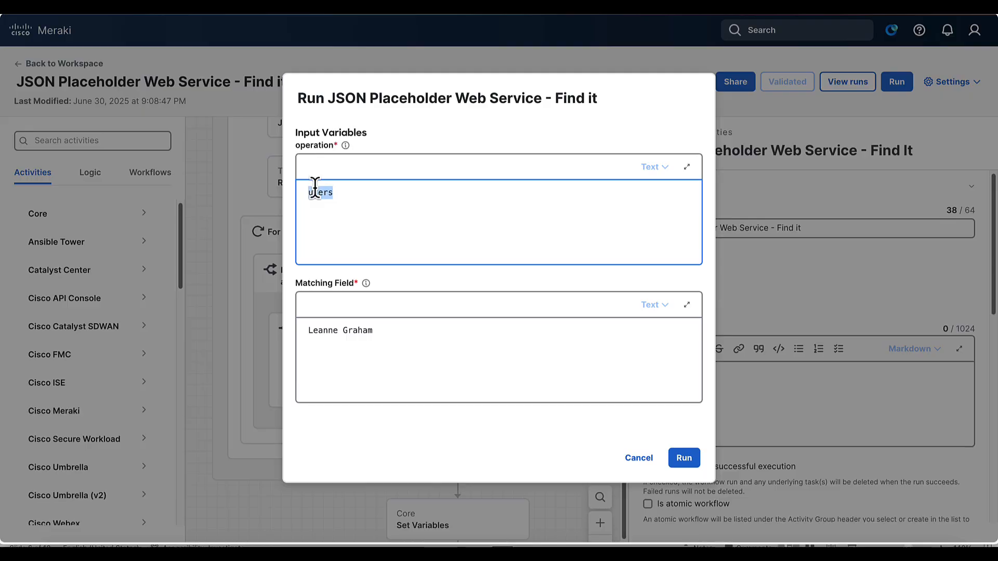
pyautogui.write('posts')
pyautogui.moveTo(382, 330); pyautogui.dragTo(263, 332)
pyautogui.write('15')
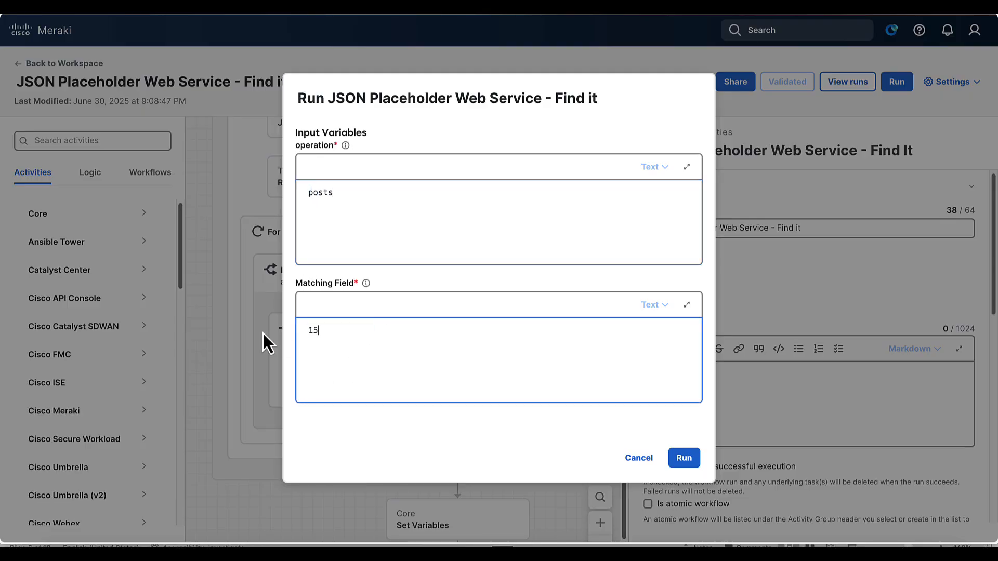
pyautogui.click(685, 459)
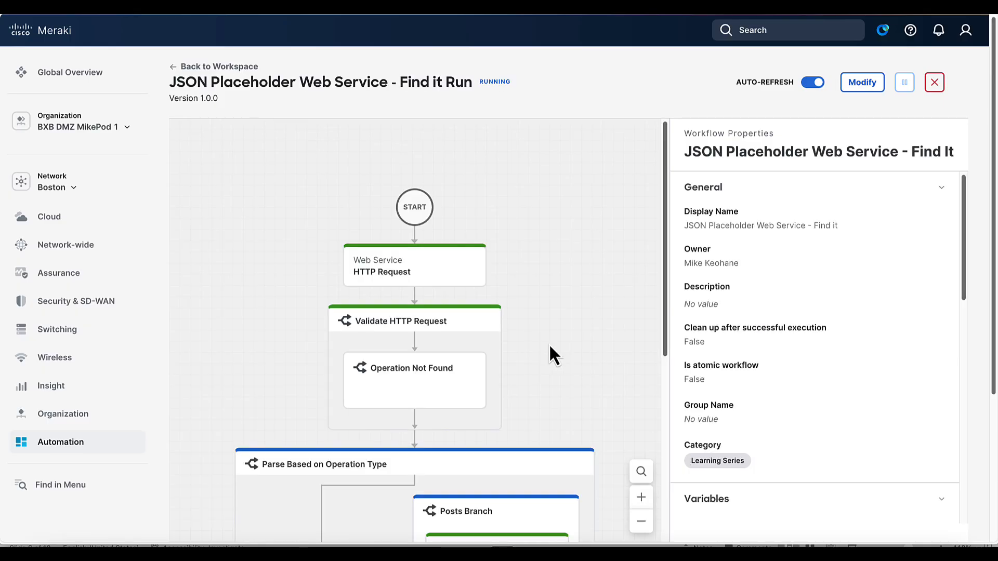
# Examine the run's Posts Branch, checking the Find a Match for ID and Title block and its Condition Branch in the first iteration.
pyautogui.scroll(-3, 525, 317)
pyautogui.scroll(-3, 526, 320)
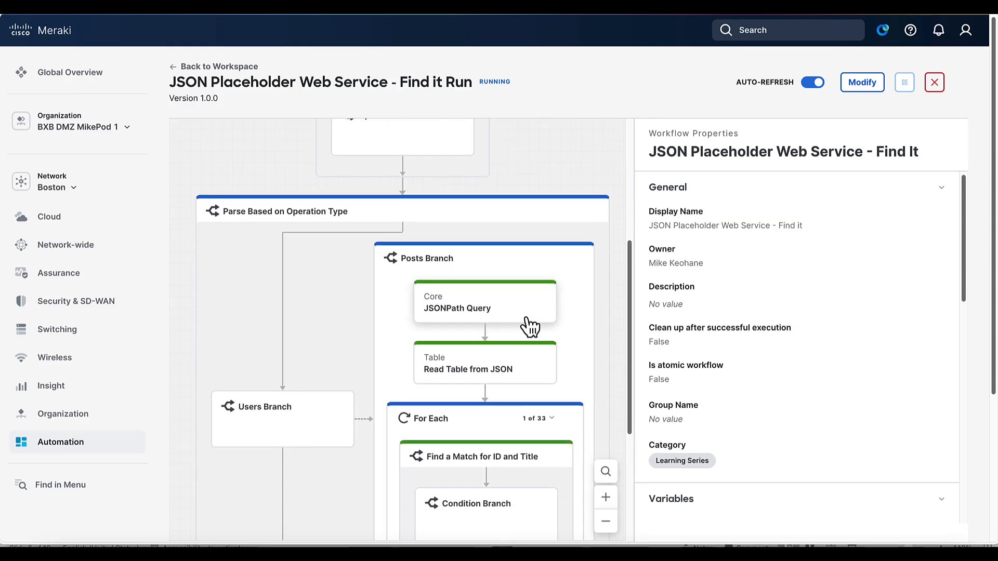
pyautogui.scroll(-2, 504, 343)
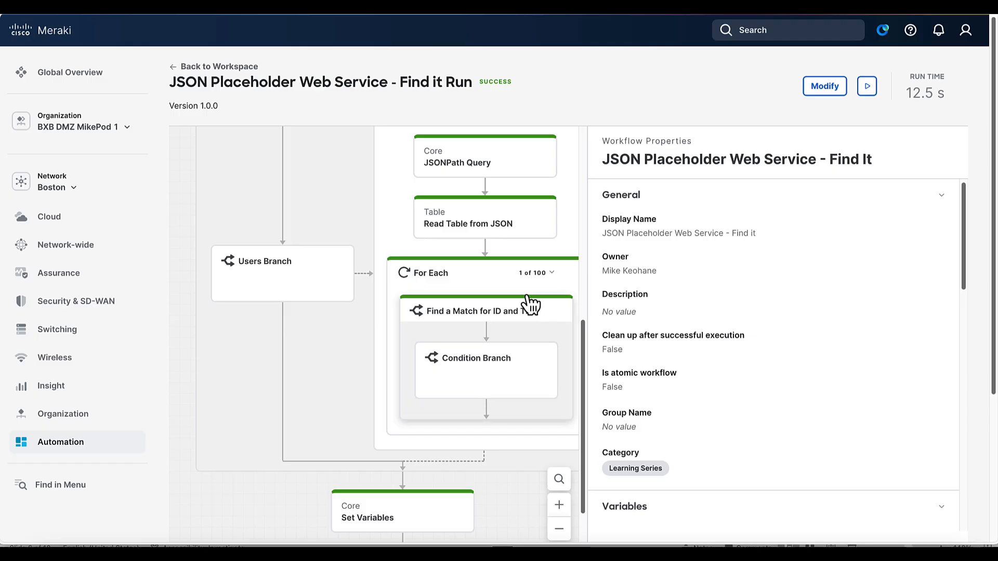
pyautogui.click(516, 326)
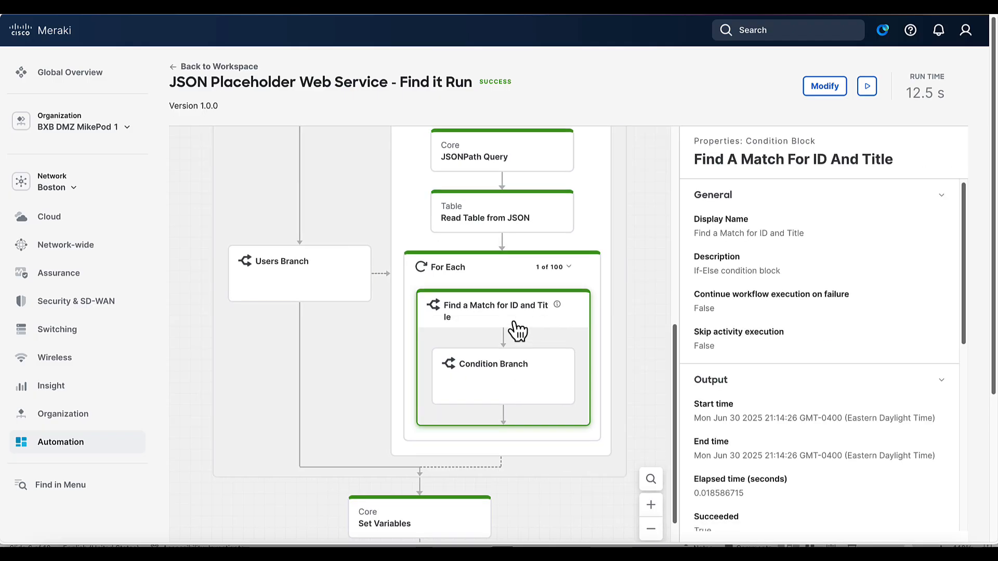
pyautogui.scroll(-5, 757, 407)
pyautogui.scroll(5, 757, 406)
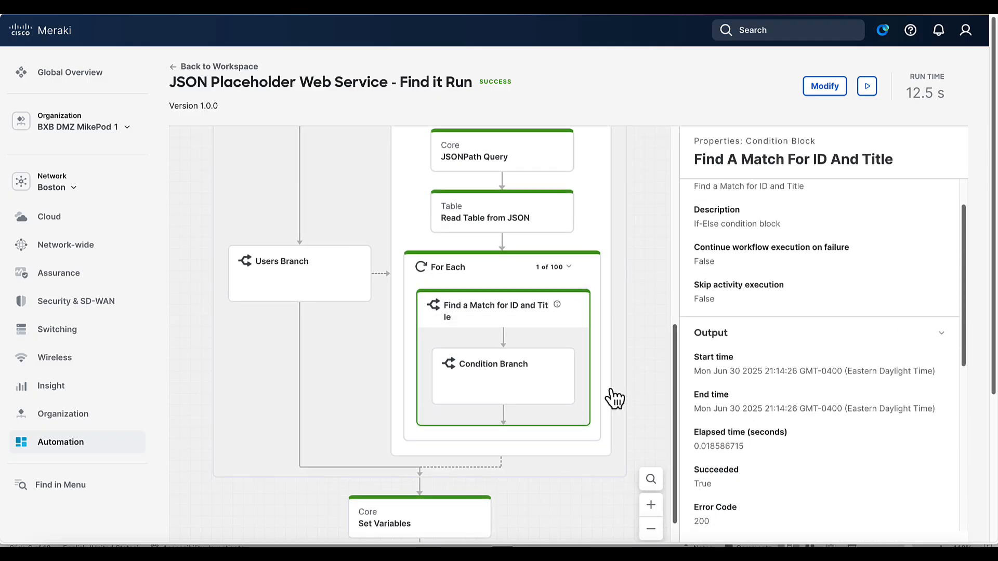
pyautogui.click(536, 376)
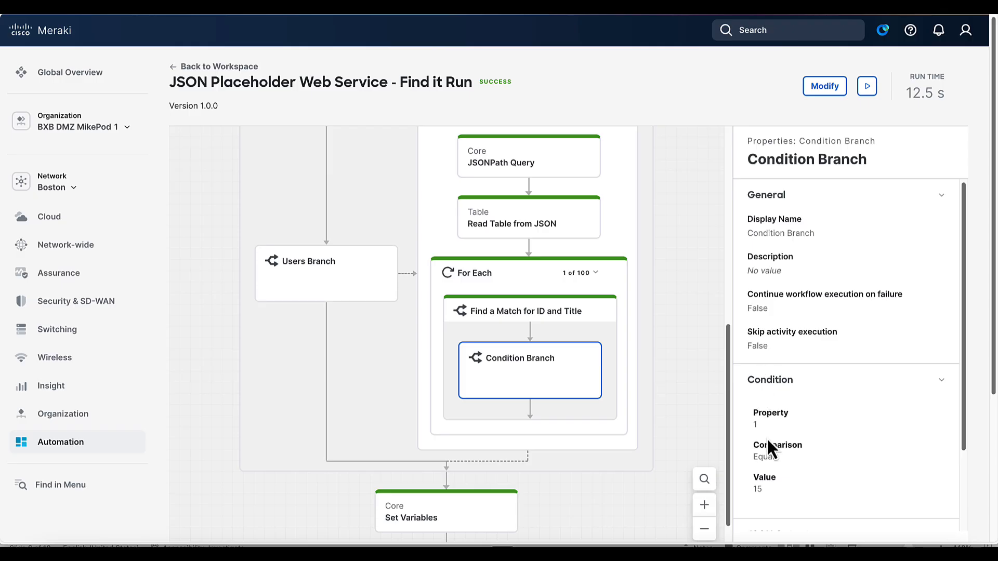
# Display iteration 15 of the Posts Branch's For Each loop in the run view.
pyautogui.click(596, 274)
pyautogui.scroll(-1, 591, 373)
pyautogui.scroll(-1, 581, 368)
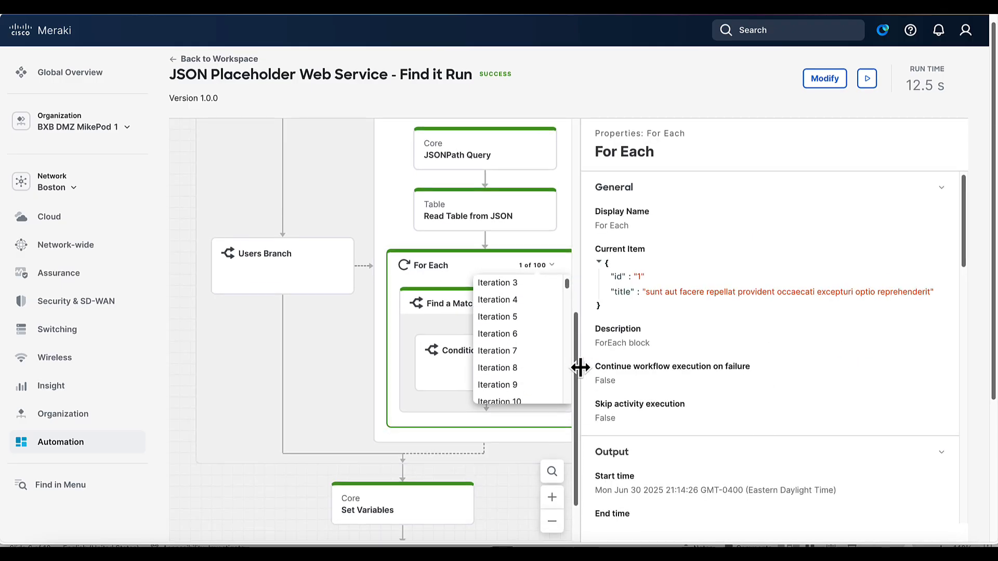
pyautogui.scroll(-2, 538, 361)
pyautogui.scroll(-4, 485, 286)
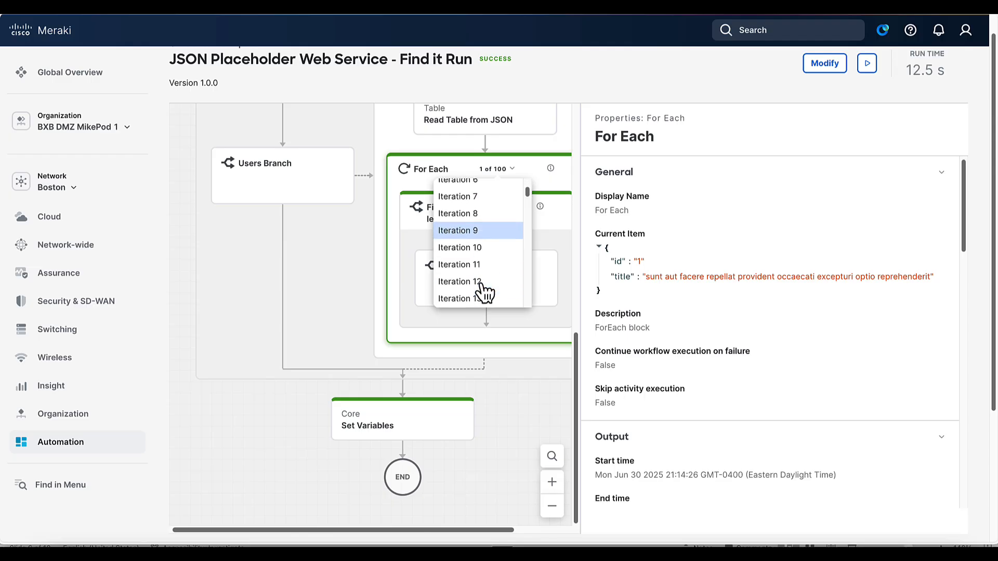
pyautogui.click(486, 287)
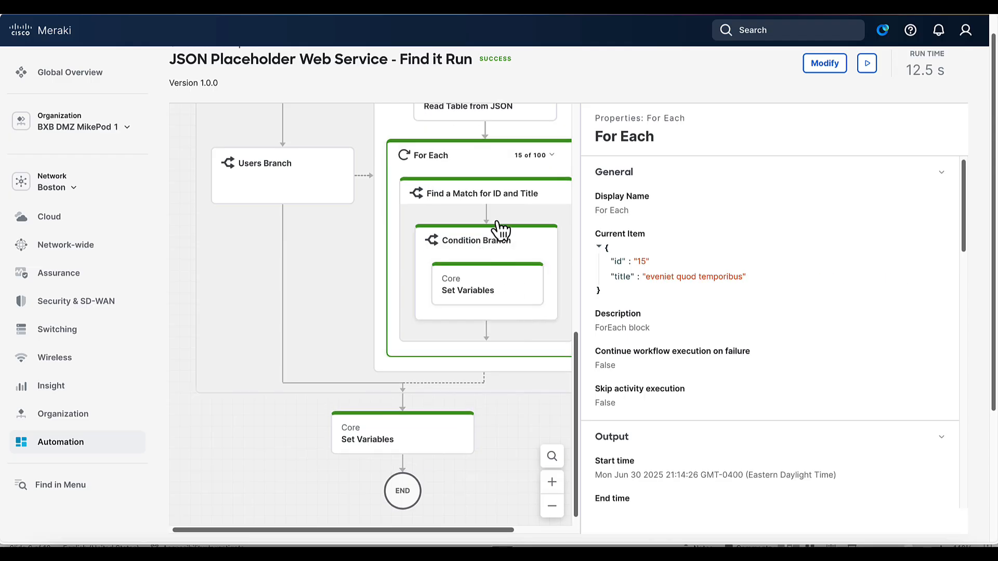
# Check the compared values in iteration 15's Condition Branch and the new value assigned by its Set Variables activity.
pyautogui.click(502, 246)
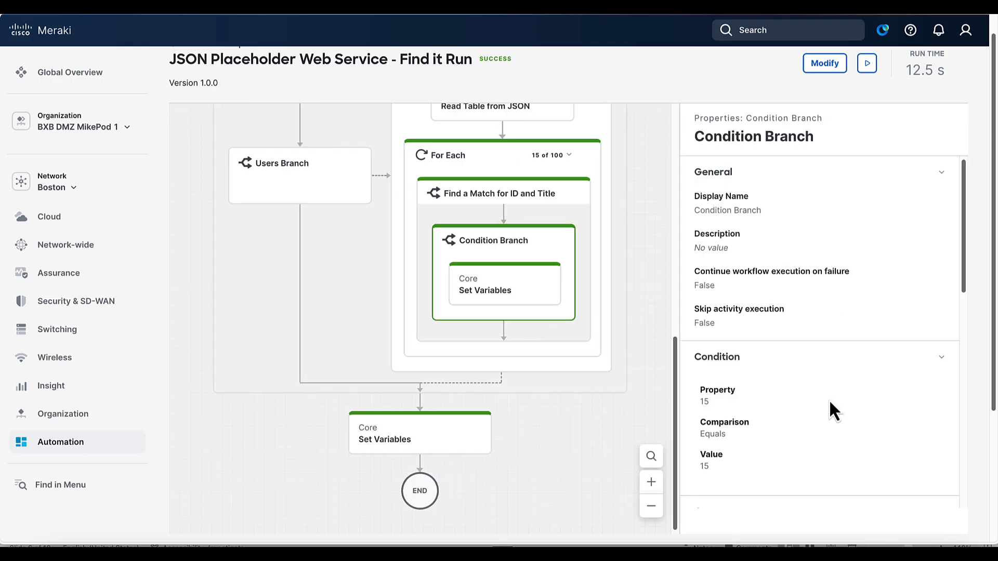
pyautogui.scroll(-1, 828, 400)
pyautogui.click(543, 294)
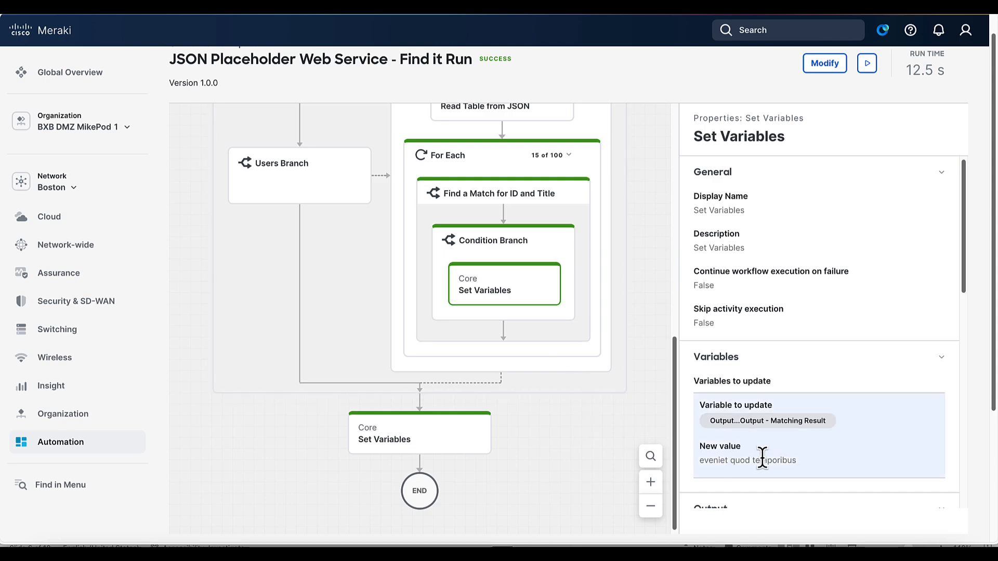
pyautogui.moveTo(801, 461); pyautogui.dragTo(700, 461)
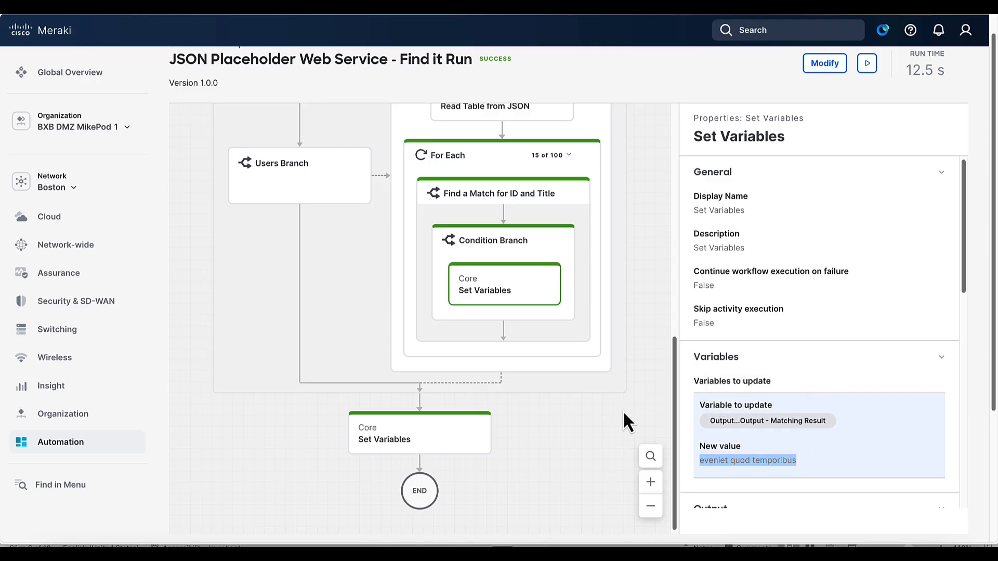
# Review the workflow-level variables of the run, including Output - Matching Result.
pyautogui.click(638, 413)
pyautogui.scroll(-4, 706, 447)
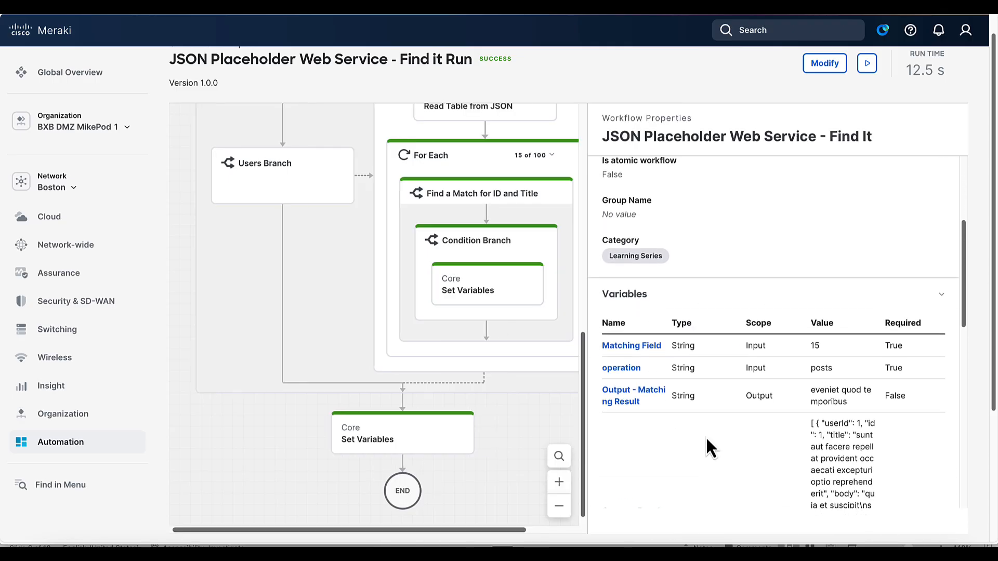
# View the details of the run's Matching Field and Output - Matching Result variables, checking each stored value.
pyautogui.click(635, 342)
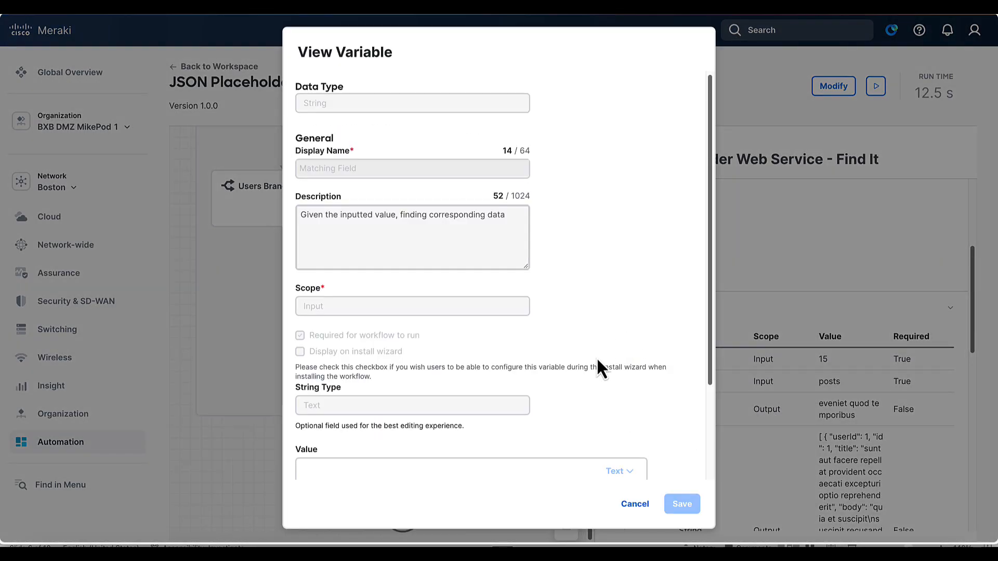
pyautogui.scroll(-3, 596, 358)
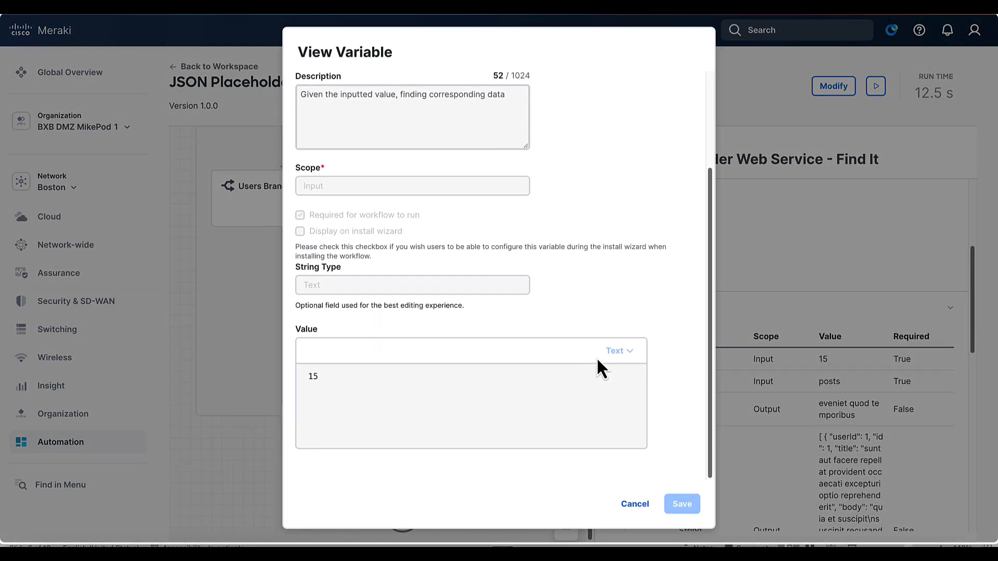
pyautogui.click(648, 503)
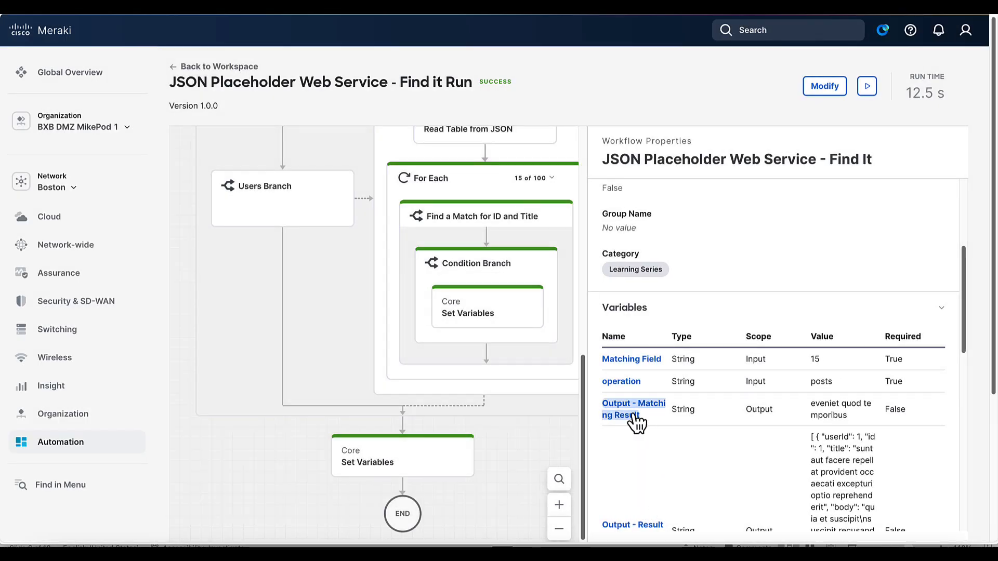
pyautogui.click(633, 414)
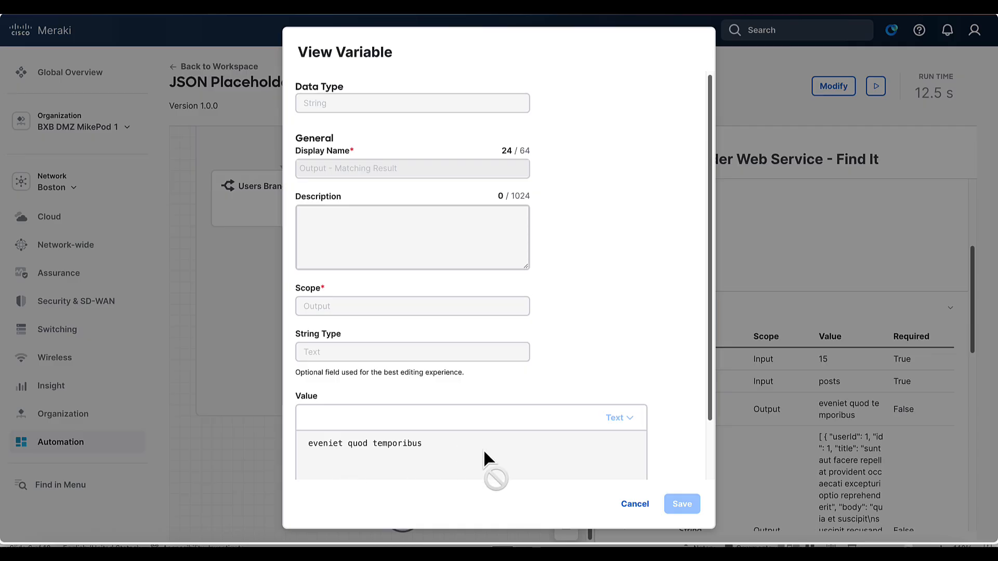
pyautogui.click(634, 505)
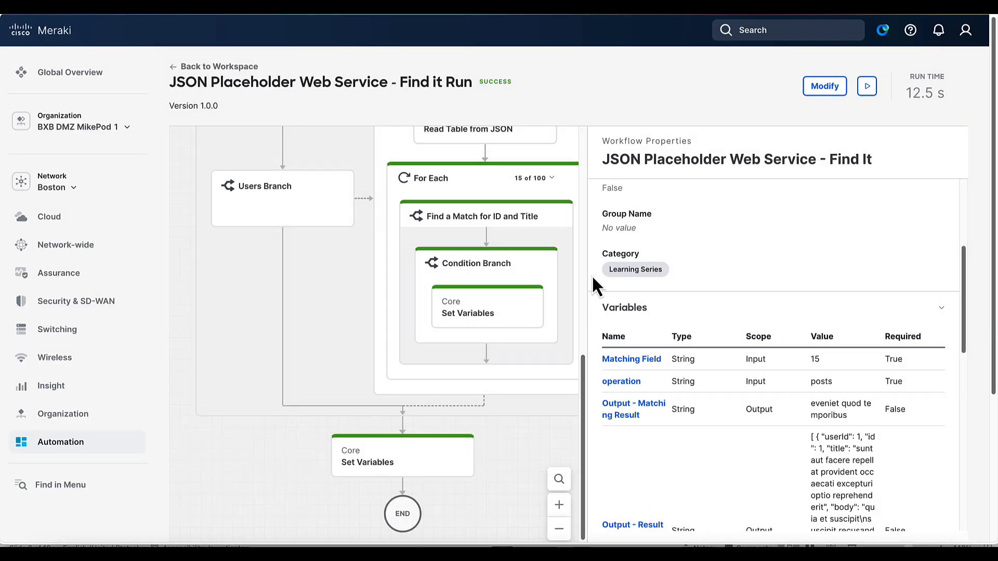
# Open the workflow for modification with a wider canvas and review its Users Branch and Posts Branch side by side.
pyautogui.moveTo(588, 276); pyautogui.dragTo(768, 273)
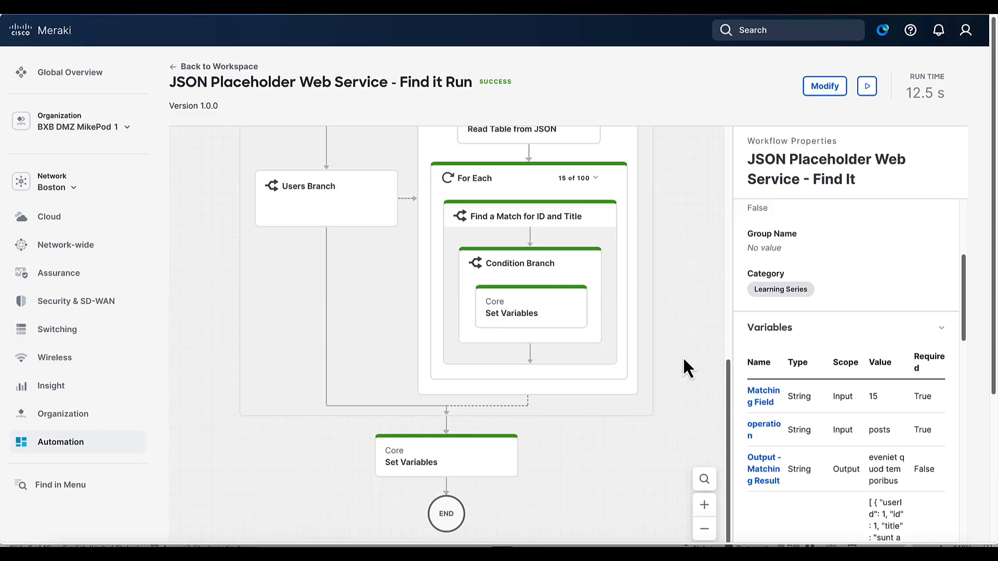
pyautogui.scroll(10, 684, 367)
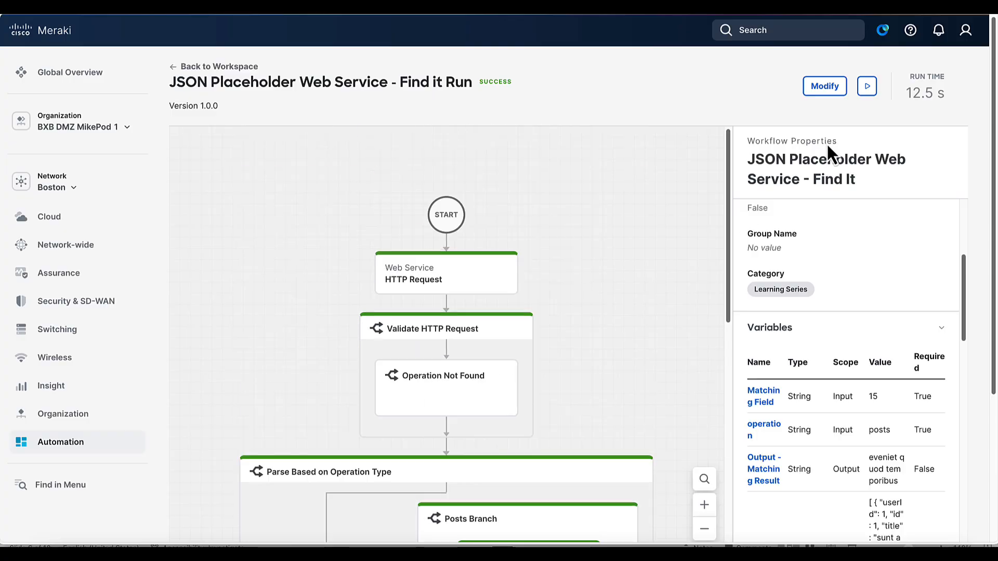
pyautogui.click(825, 88)
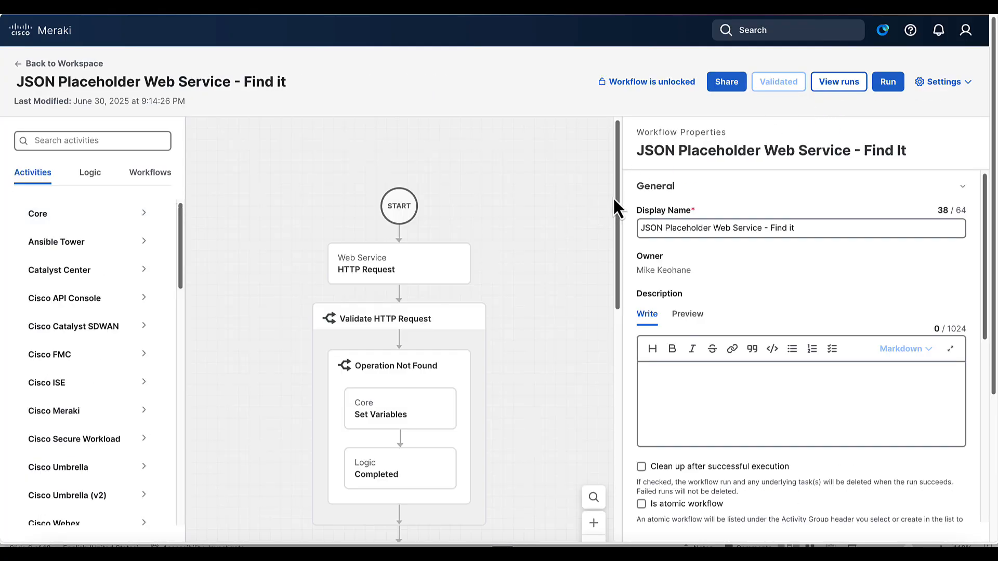
pyautogui.moveTo(623, 197); pyautogui.dragTo(751, 198)
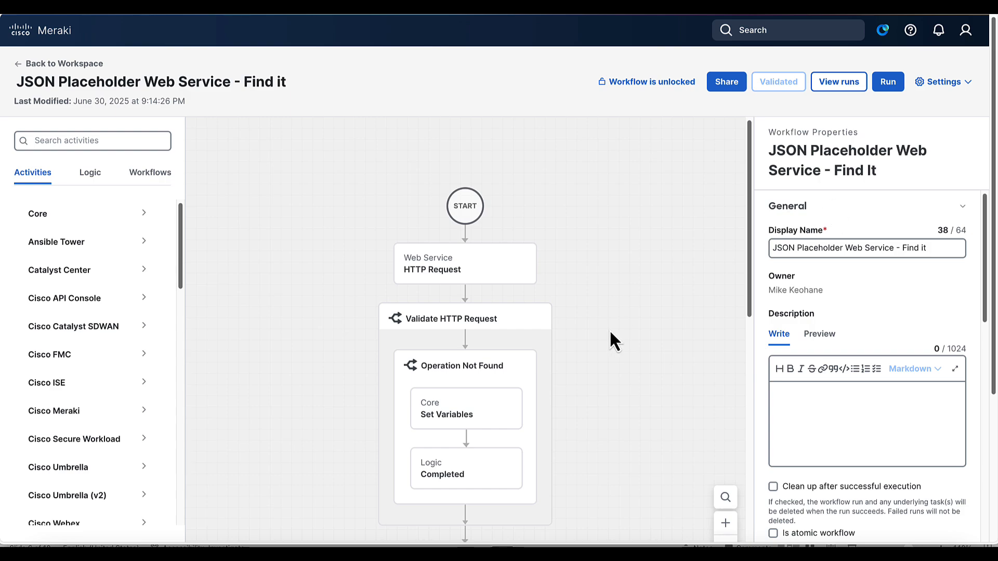
pyautogui.scroll(-2, 610, 357)
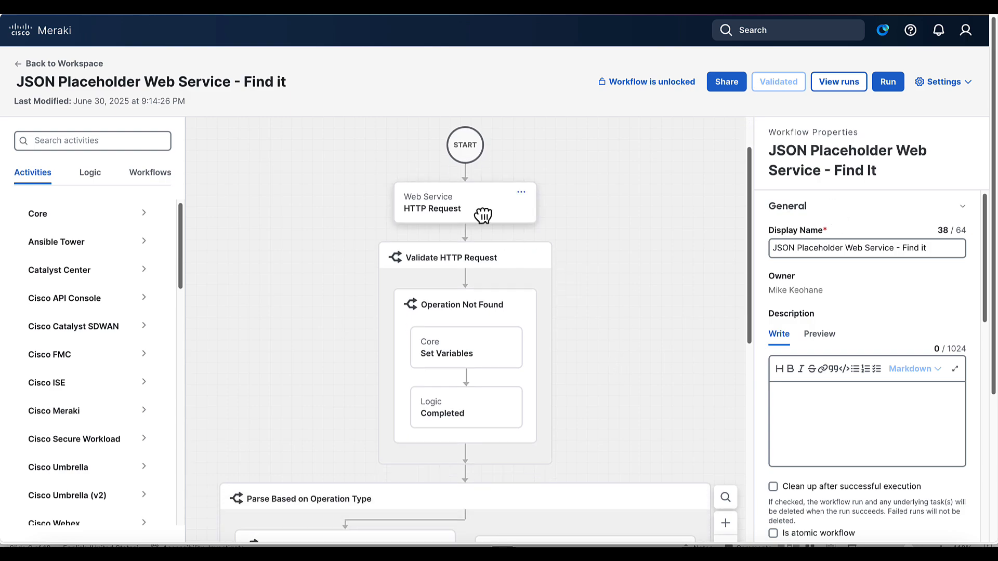
pyautogui.scroll(-4, 541, 351)
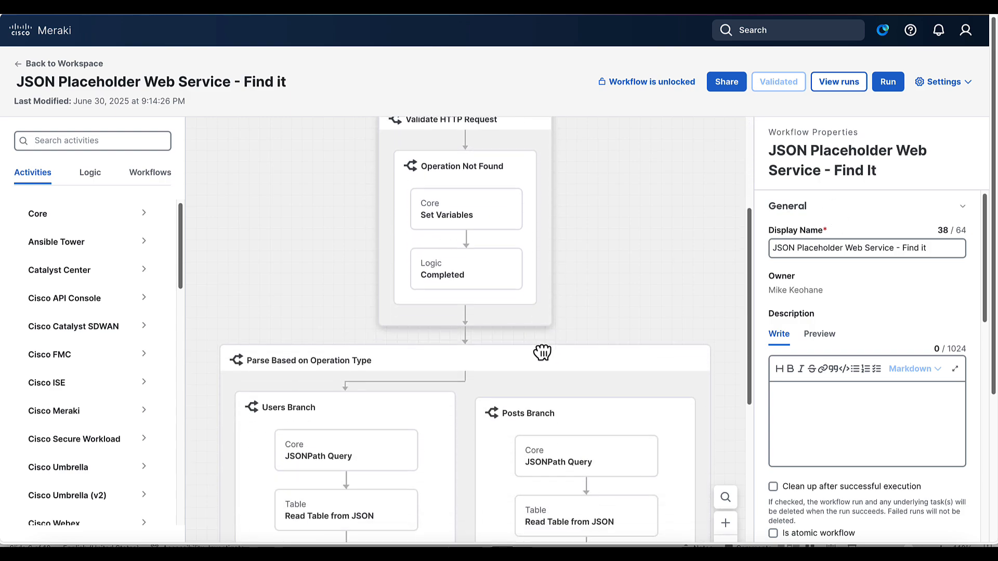
pyautogui.scroll(-2, 542, 352)
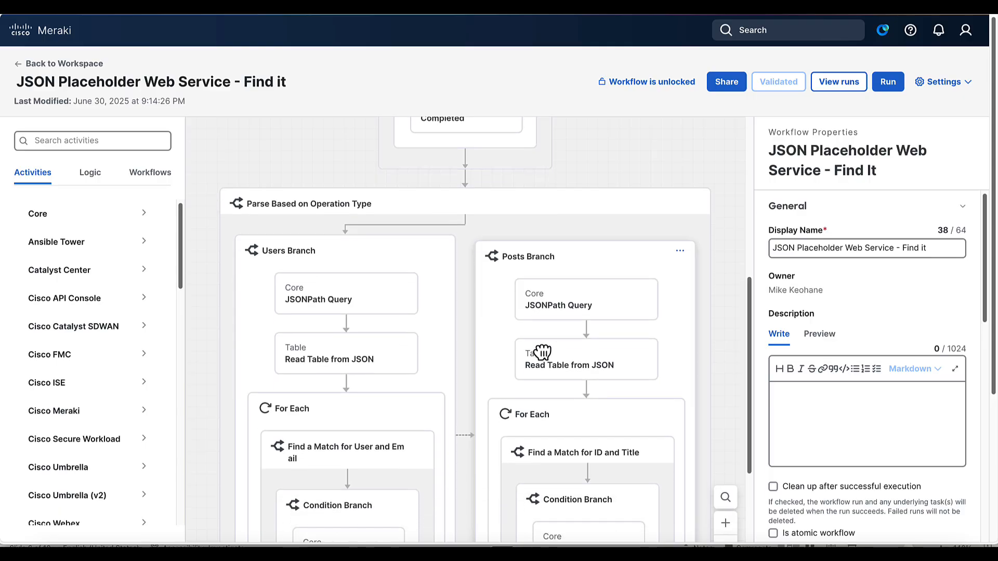
pyautogui.scroll(-1, 535, 352)
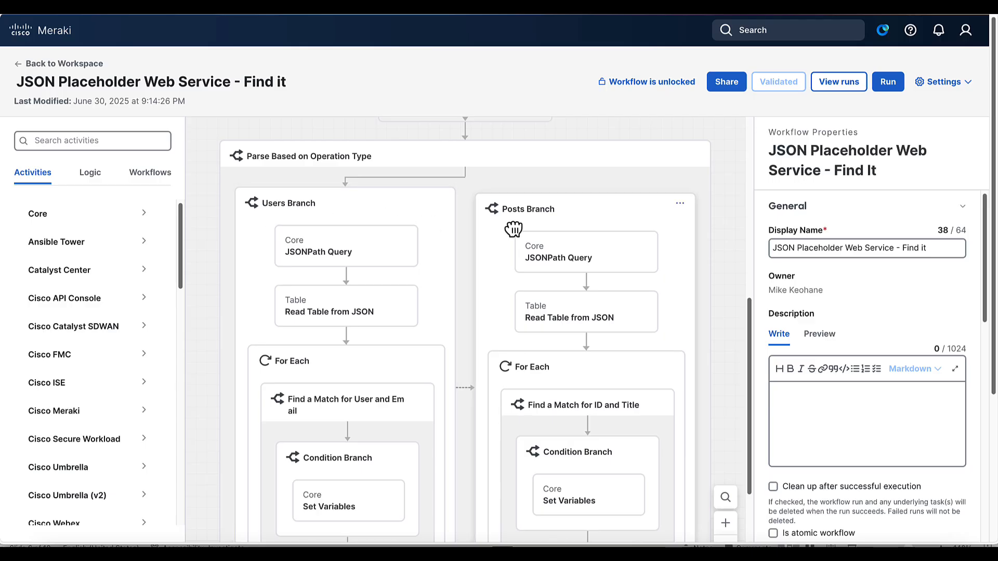
pyautogui.scroll(-1, 367, 401)
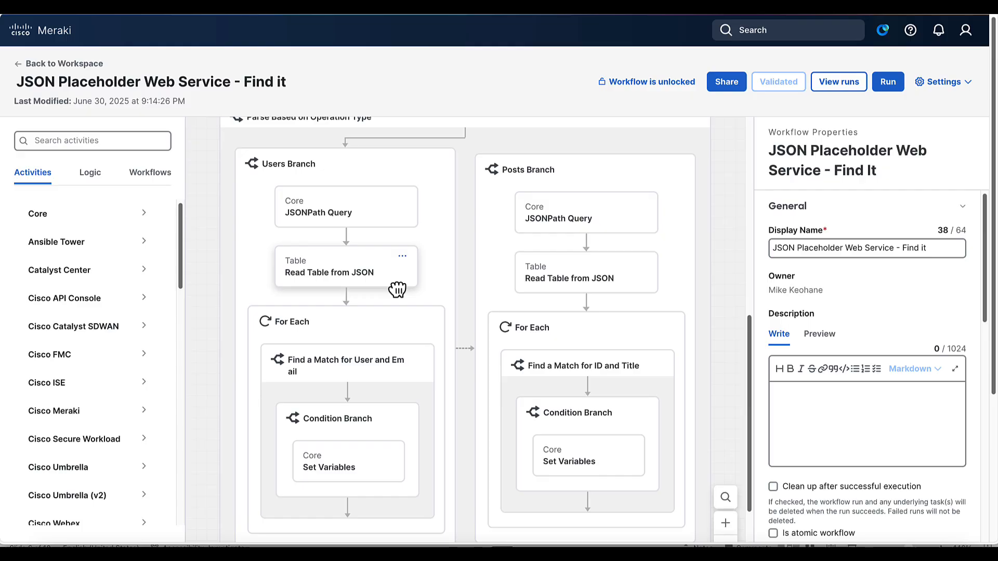
pyautogui.scroll(-1, 347, 385)
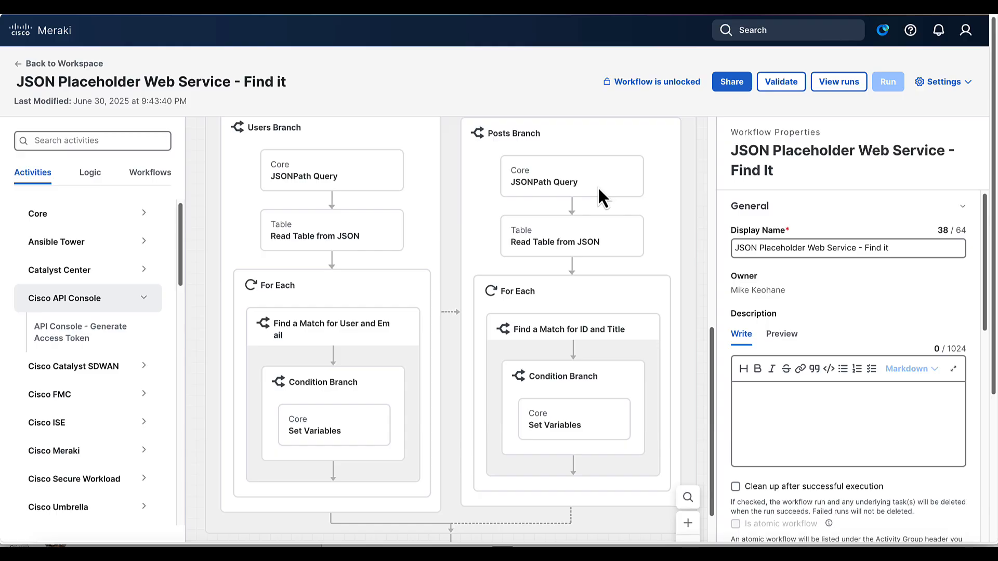
# Add a String workflow variable named "Output - Filtered JSON" with Output scope and the JSON string type.
pyautogui.scroll(-10, 803, 354)
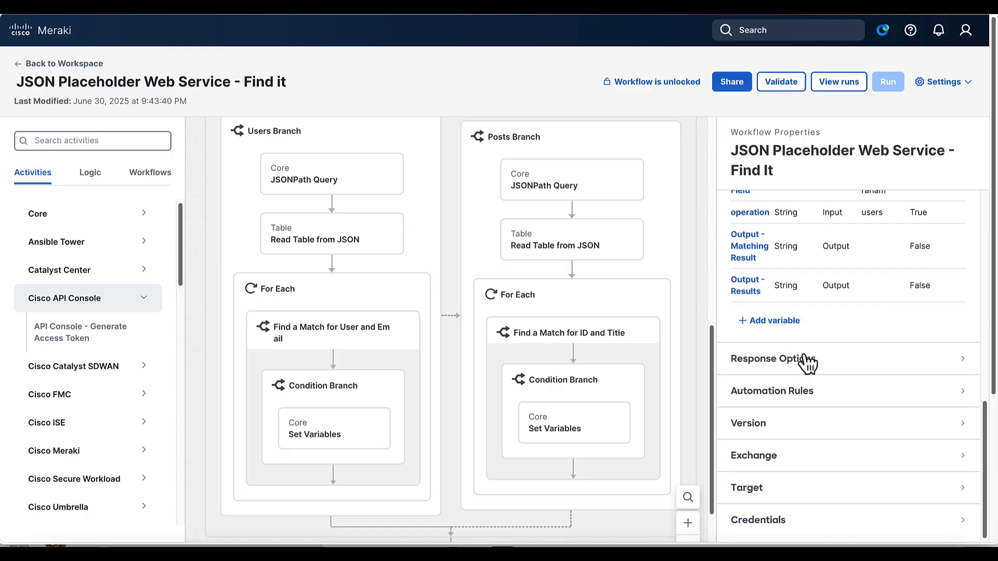
pyautogui.scroll(3, 779, 361)
pyautogui.click(776, 401)
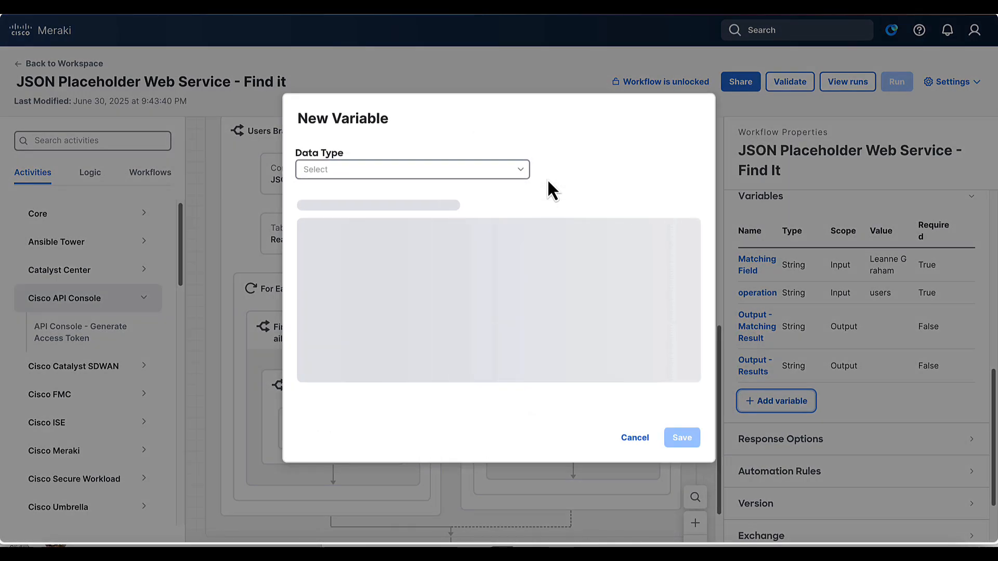
pyautogui.click(390, 169)
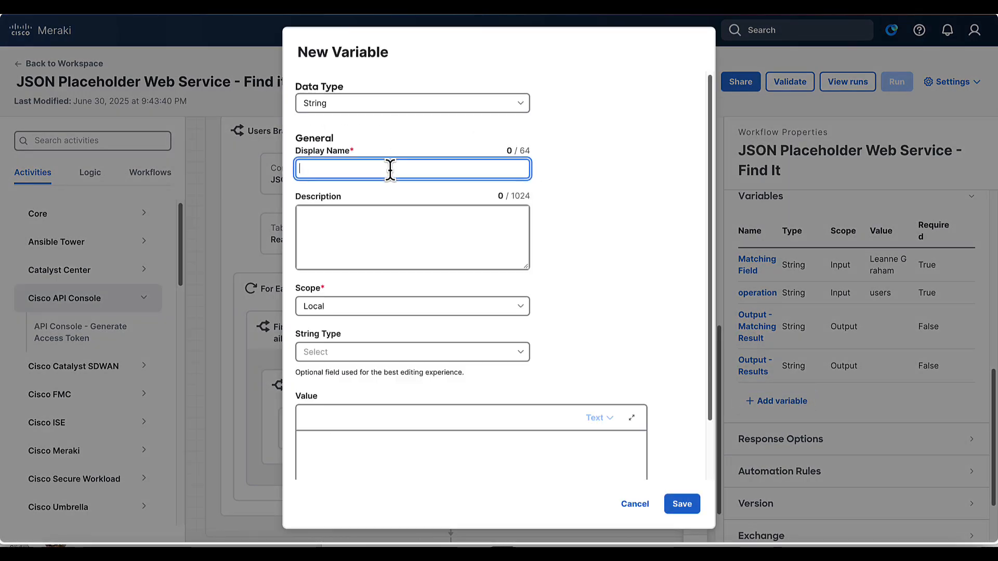
pyautogui.write('Outp')
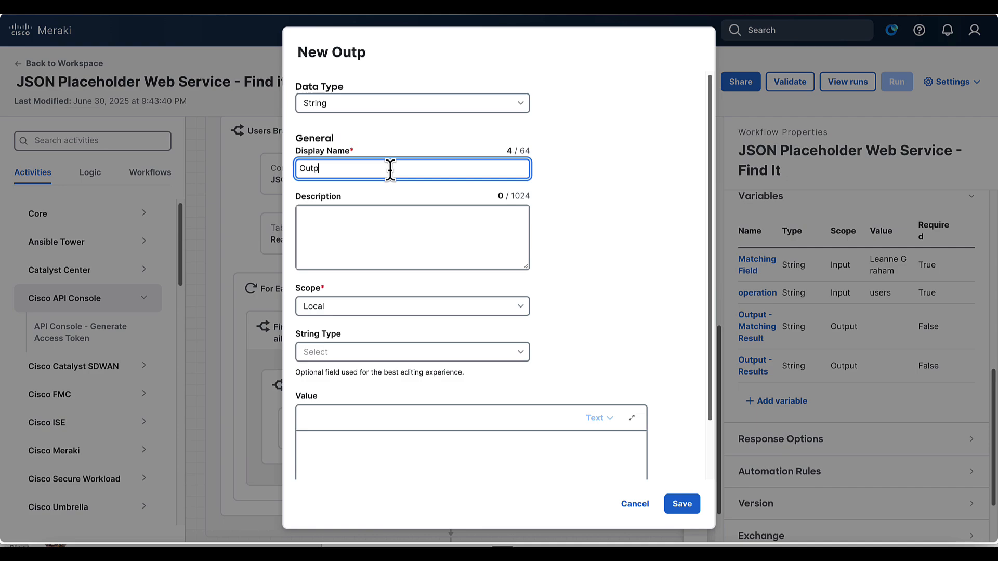
pyautogui.write('ut - Filtered JSON')
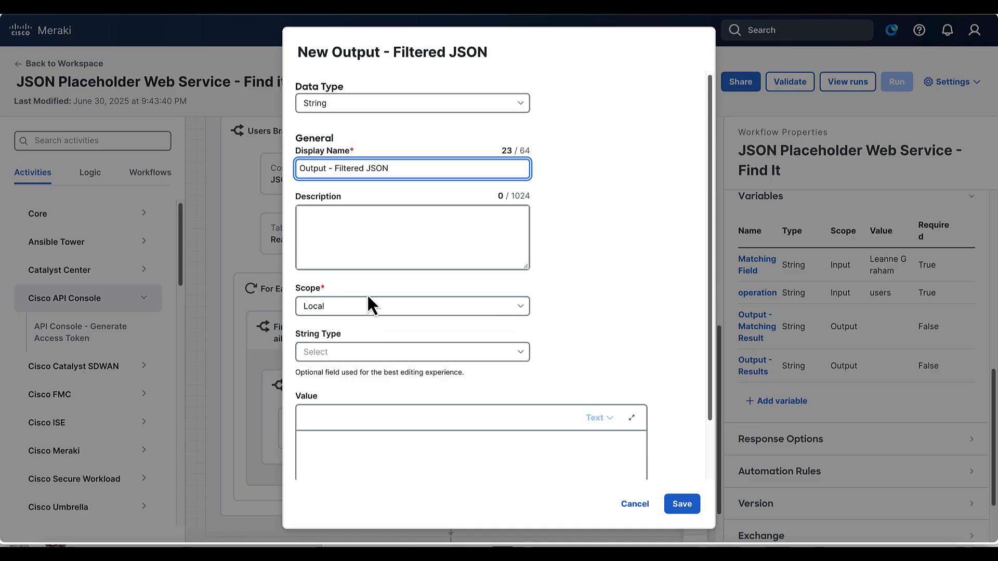
pyautogui.click(365, 311)
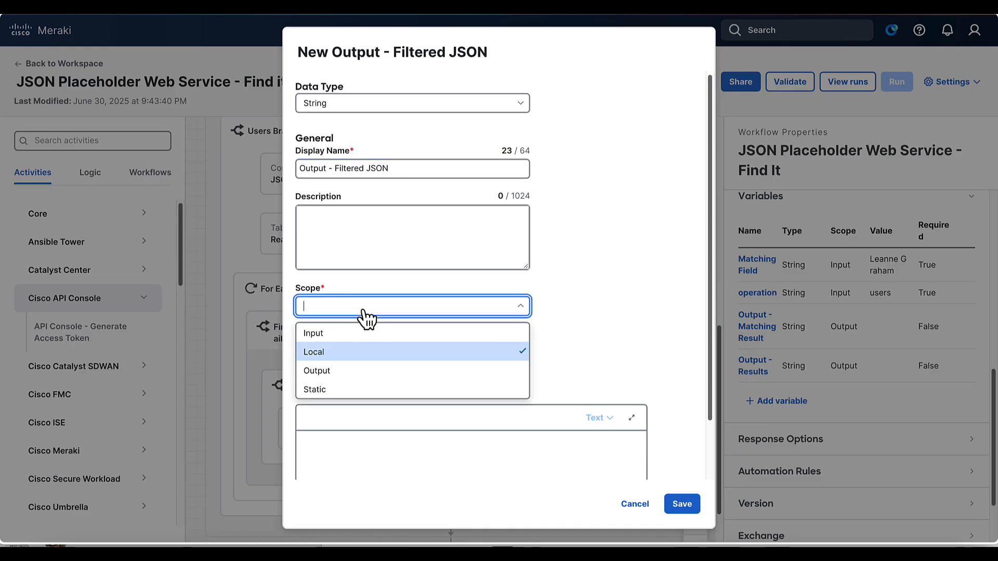
pyautogui.click(343, 371)
pyautogui.click(344, 356)
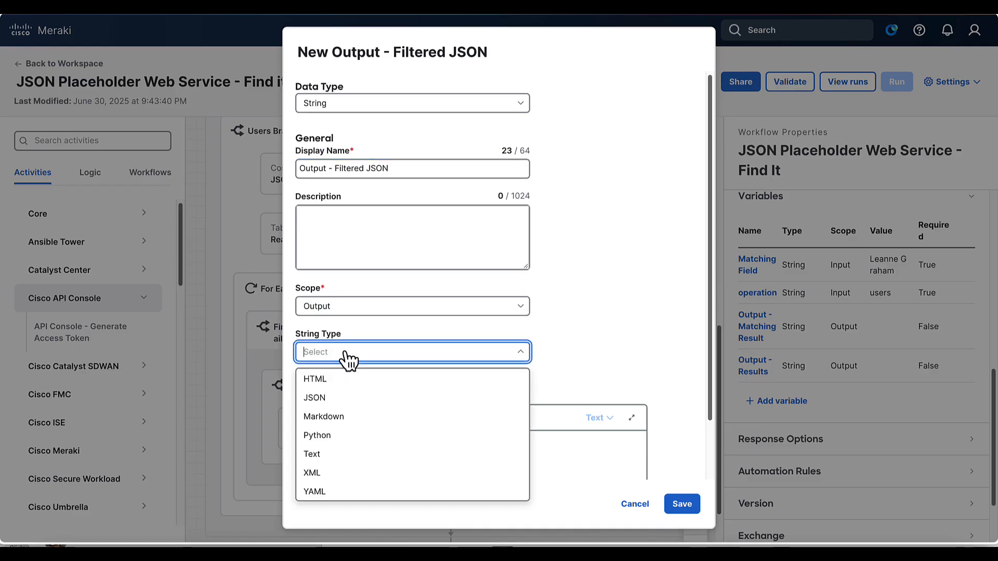
pyautogui.click(335, 399)
pyautogui.click(684, 512)
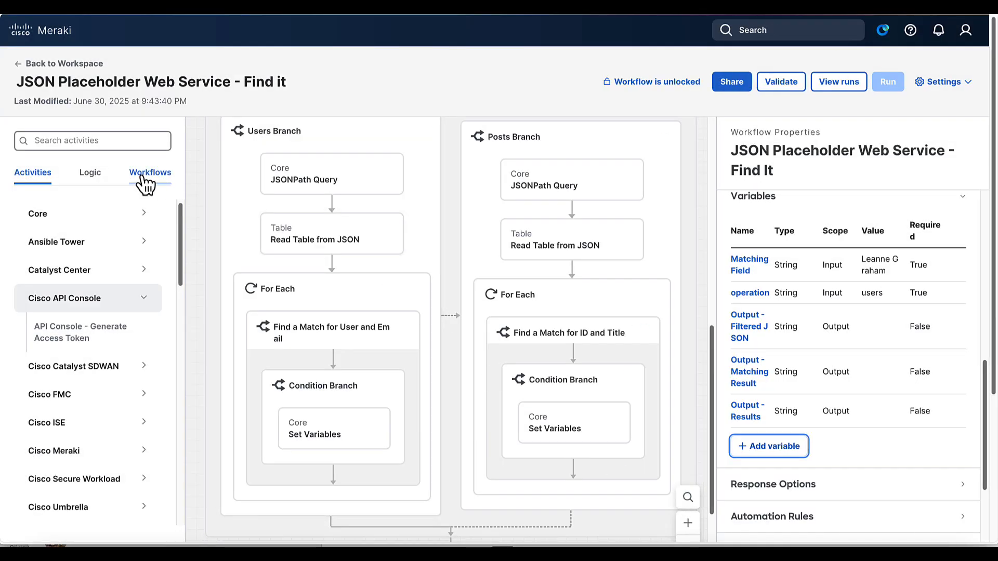
# Insert a Set Variables activity in the Users Branch between Read Table from JSON and the For Each loop.
pyautogui.click(115, 141)
pyautogui.write('set')
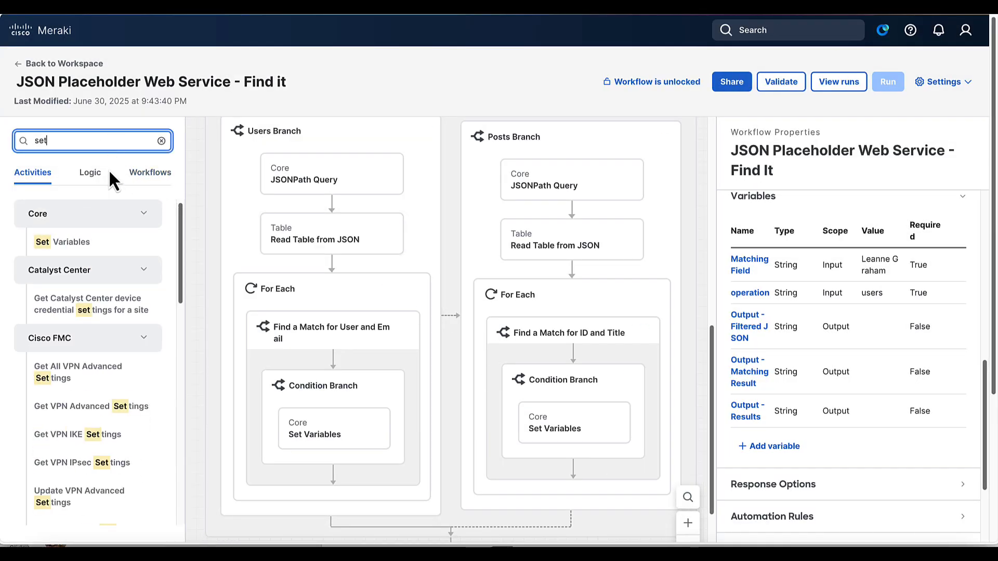
pyautogui.moveTo(86, 251); pyautogui.dragTo(335, 267)
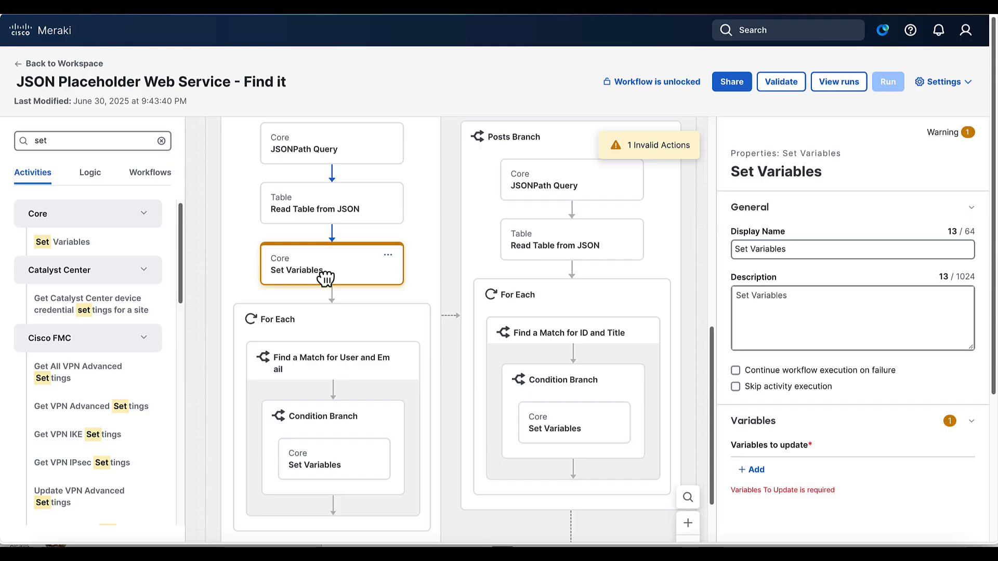
# Make the workflow output Output - Filtered JSON the variable to update in the Users Branch's new Set Variables activity.
pyautogui.click(756, 470)
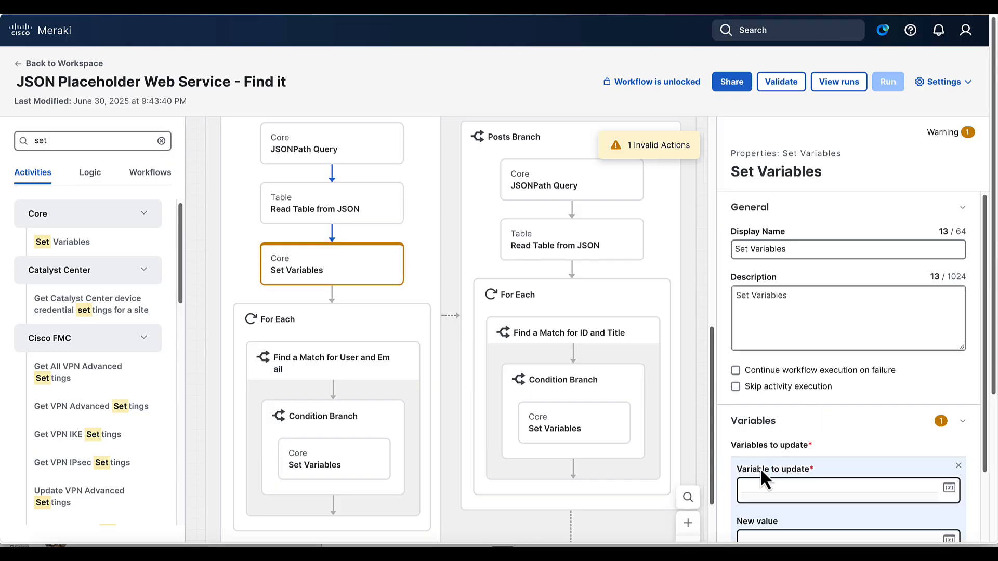
pyautogui.scroll(-2, 863, 476)
pyautogui.click(947, 403)
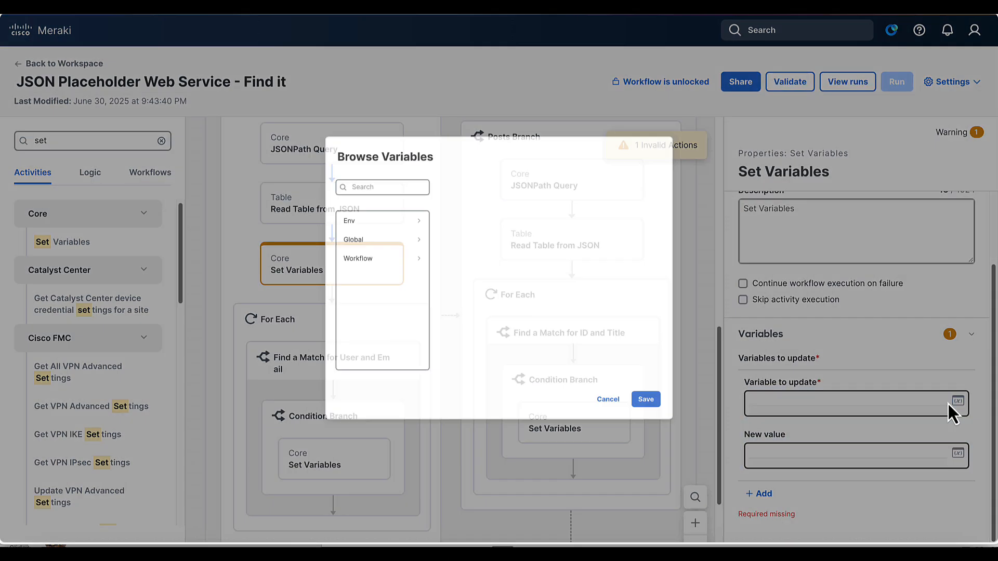
pyautogui.click(377, 255)
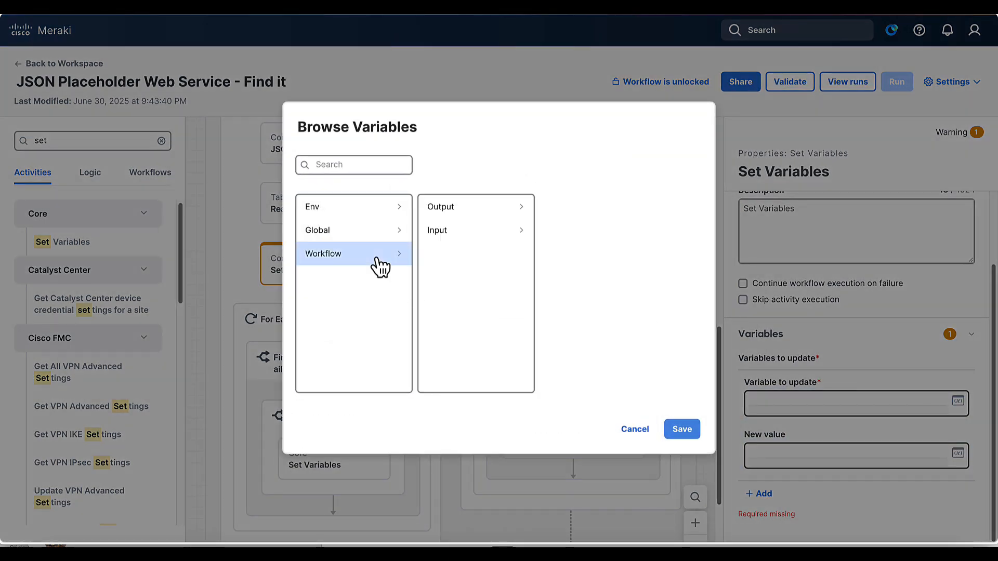
pyautogui.click(448, 209)
pyautogui.click(574, 255)
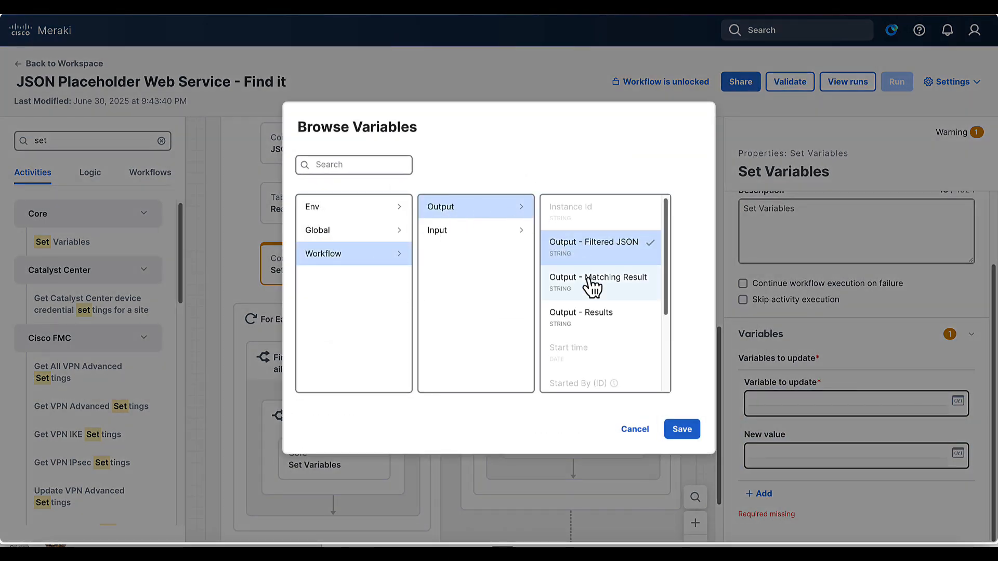
pyautogui.click(681, 431)
# Set the new value for Output - Filtered JSON to the Output array of the Users Branch's Read Table from JSON activity.
pyautogui.click(949, 449)
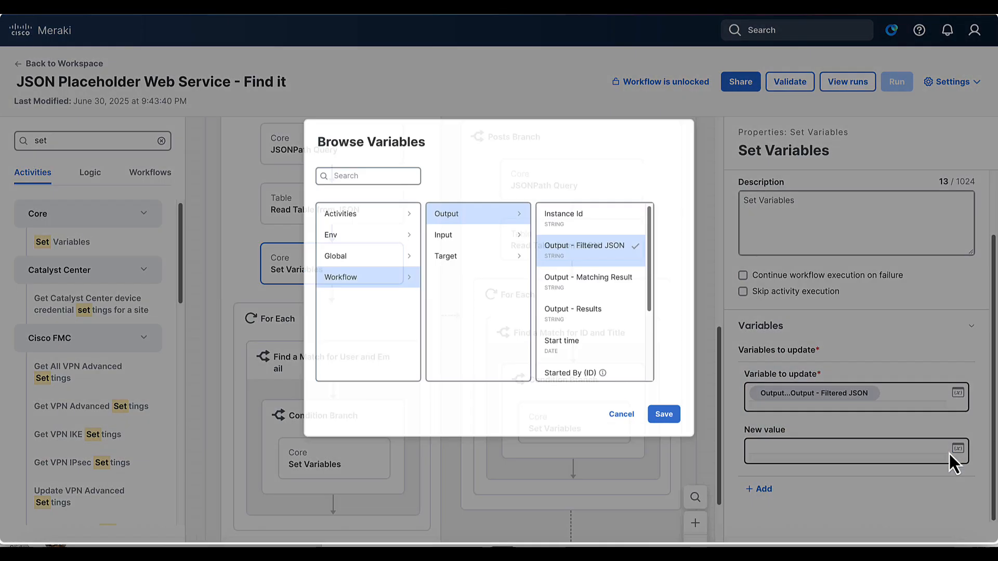
pyautogui.click(352, 210)
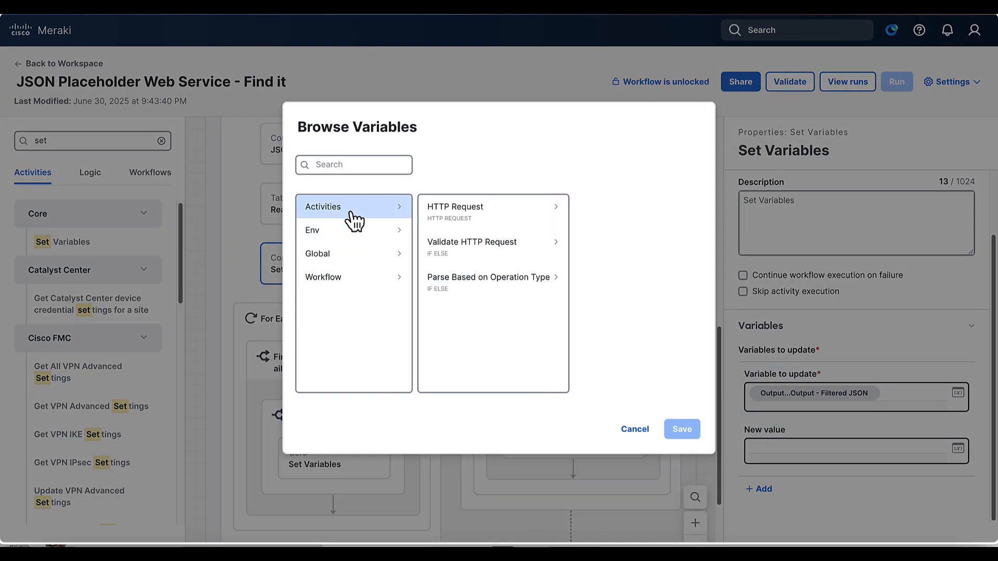
pyautogui.click(460, 289)
pyautogui.click(584, 222)
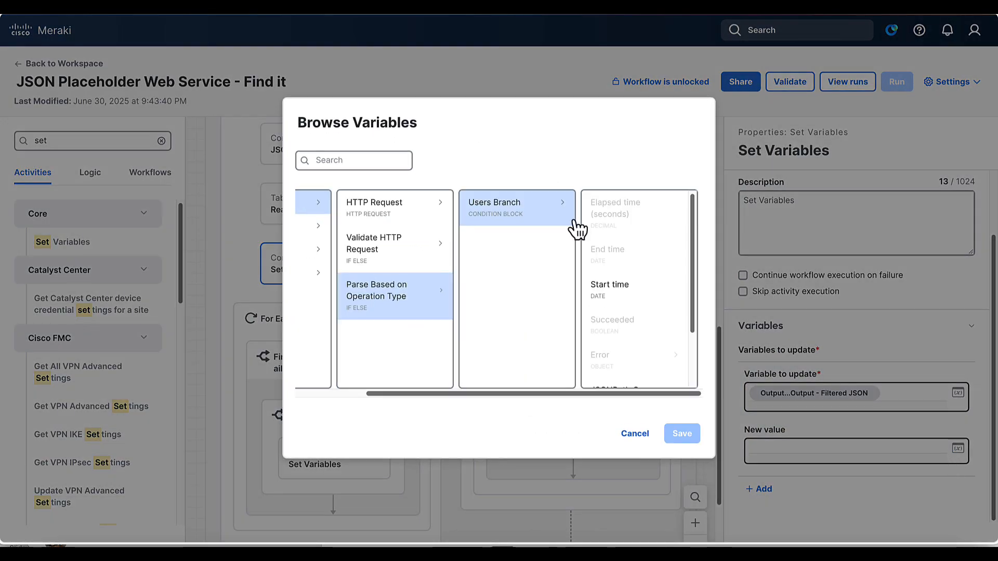
pyautogui.scroll(-1, 605, 306)
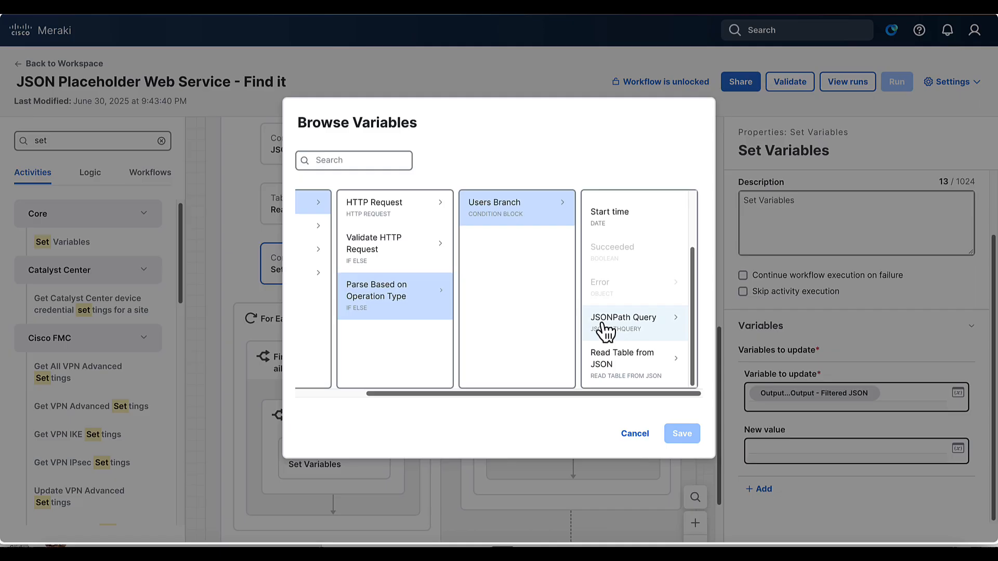
pyautogui.click(606, 364)
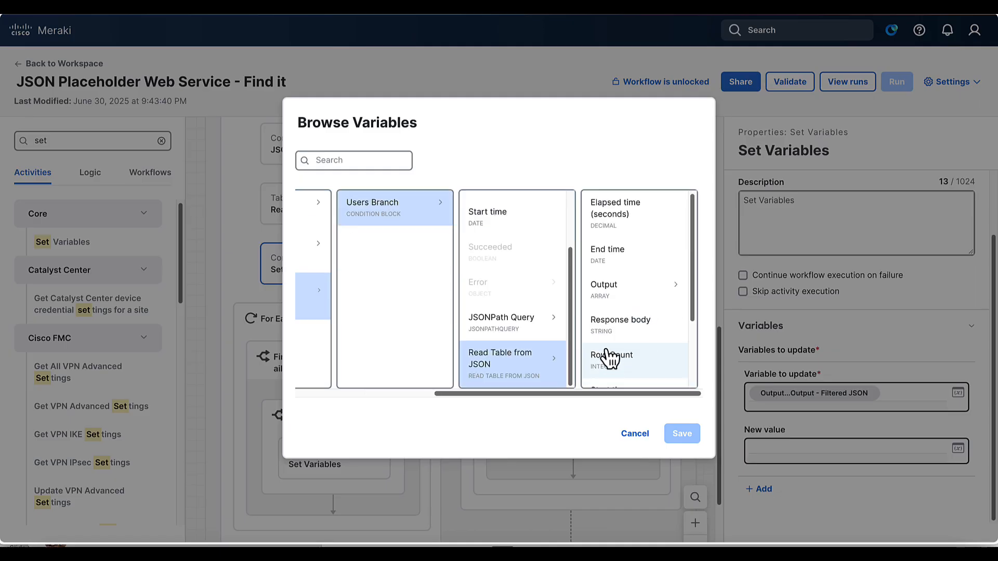
pyautogui.click(606, 289)
pyautogui.click(676, 436)
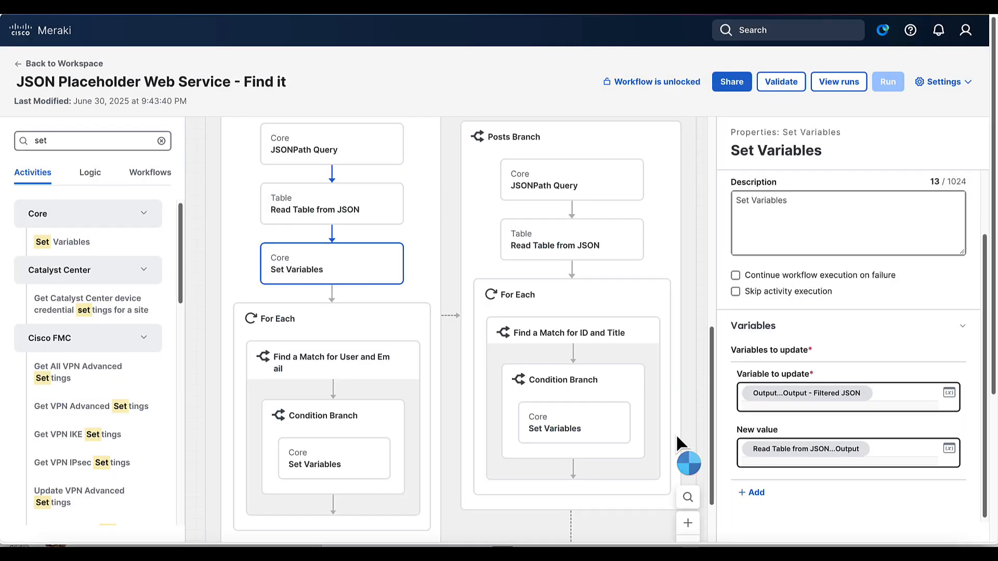
# Validate the workflow and run it with the users operation, keeping the prefilled user name as the Matching Field.
pyautogui.click(788, 86)
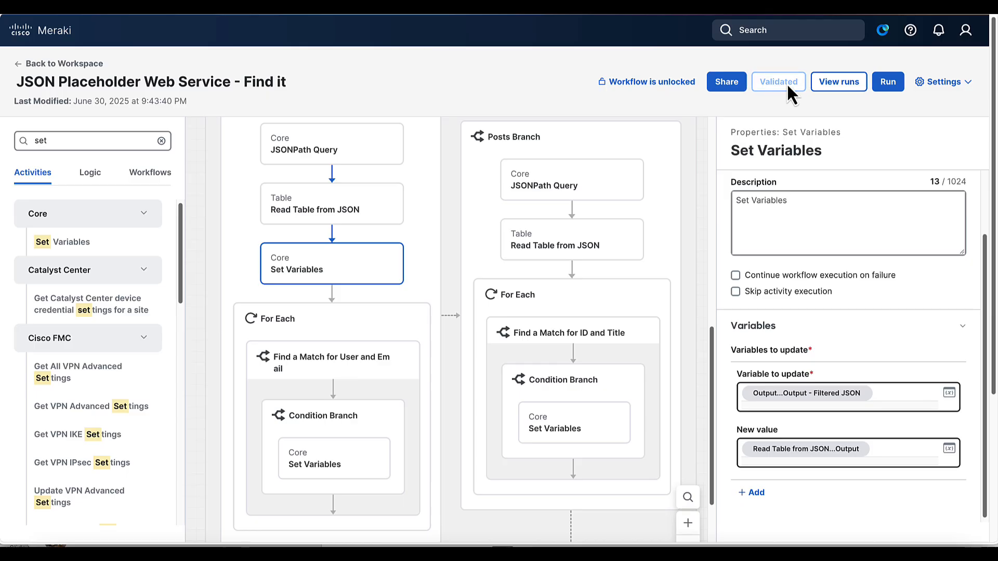
pyautogui.click(888, 83)
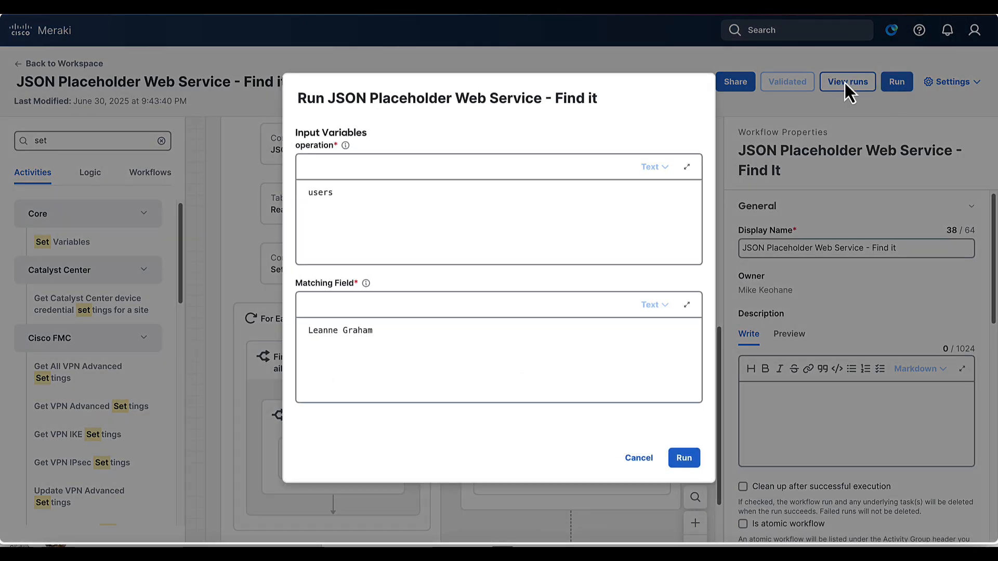
pyautogui.click(692, 457)
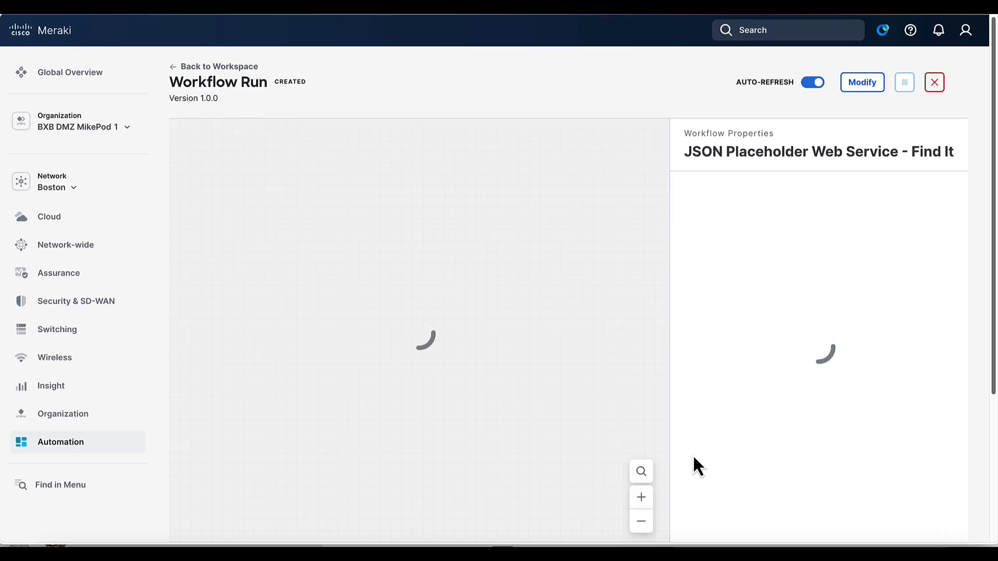
# Examine the run's Users Branch and the full value of the Output - Filtered JSON variable in the workflow properties.
pyautogui.scroll(-3, 538, 380)
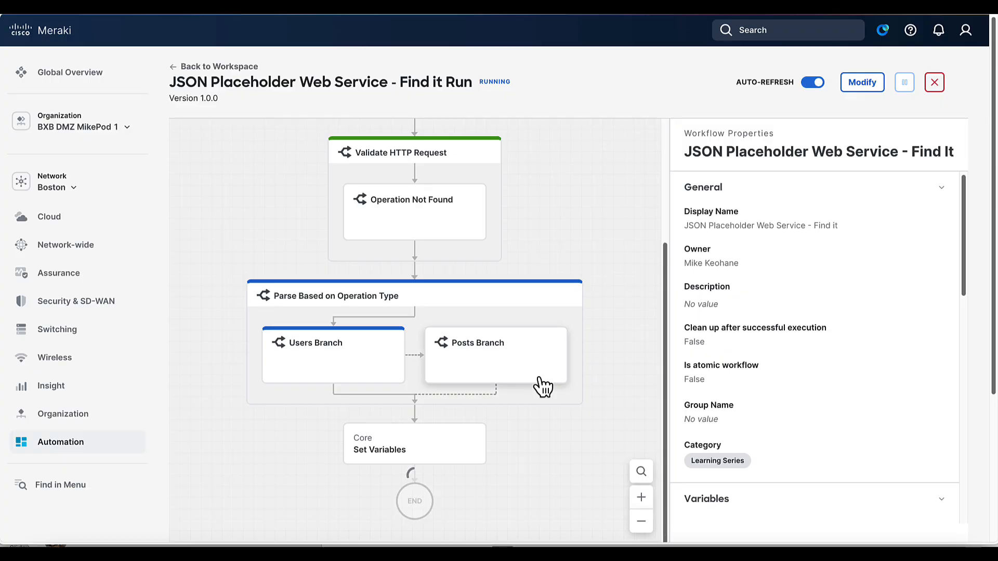
pyautogui.scroll(-3, 539, 382)
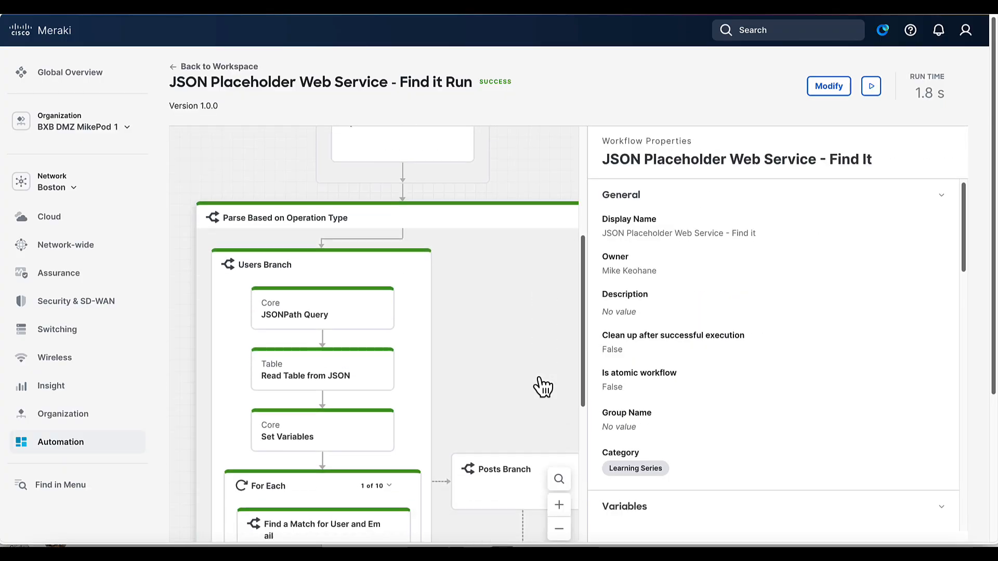
pyautogui.click(528, 289)
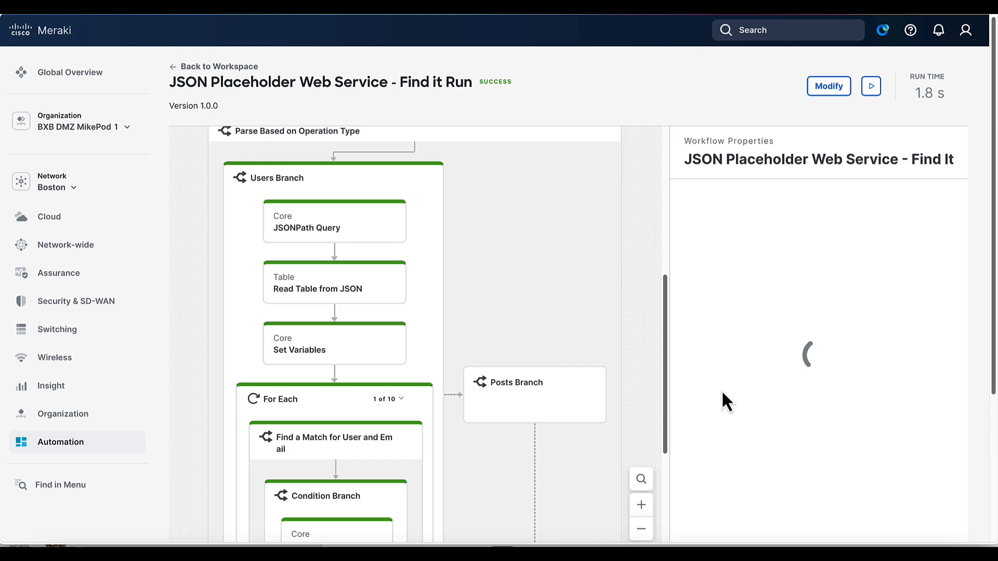
pyautogui.scroll(-5, 721, 390)
pyautogui.scroll(5, 721, 390)
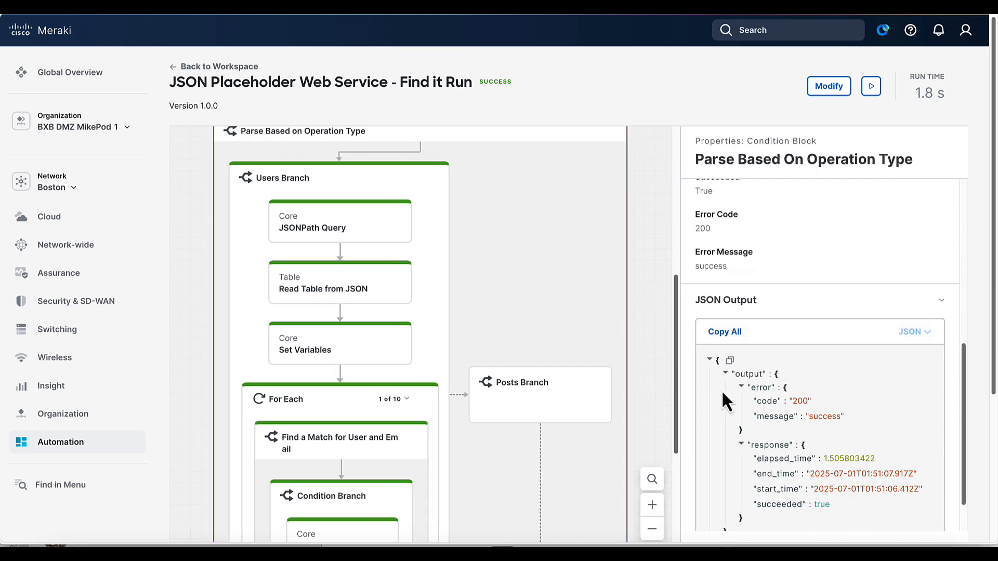
pyautogui.click(669, 378)
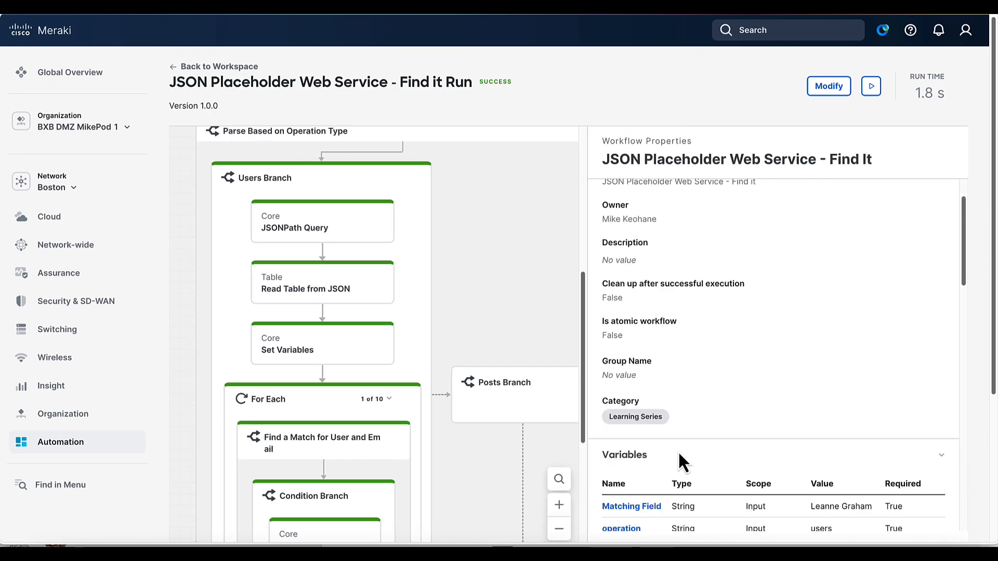
pyautogui.scroll(-6, 678, 458)
pyautogui.click(628, 348)
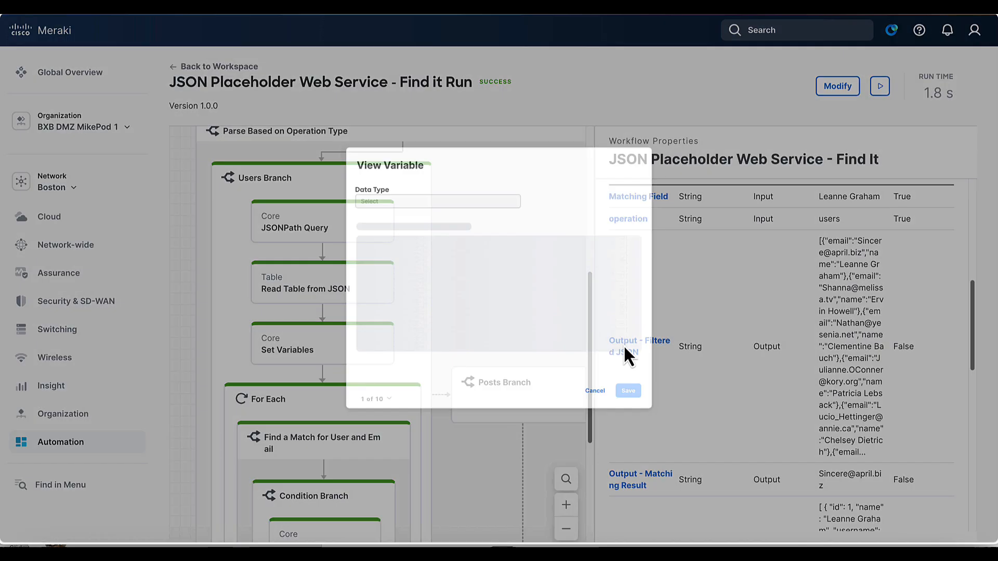
pyautogui.scroll(-5, 519, 323)
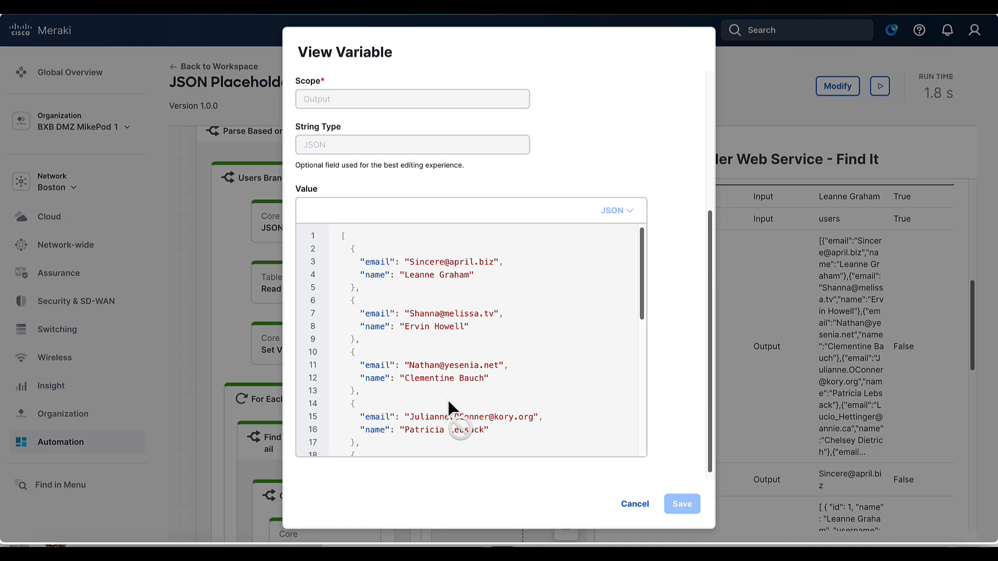
pyautogui.click(634, 505)
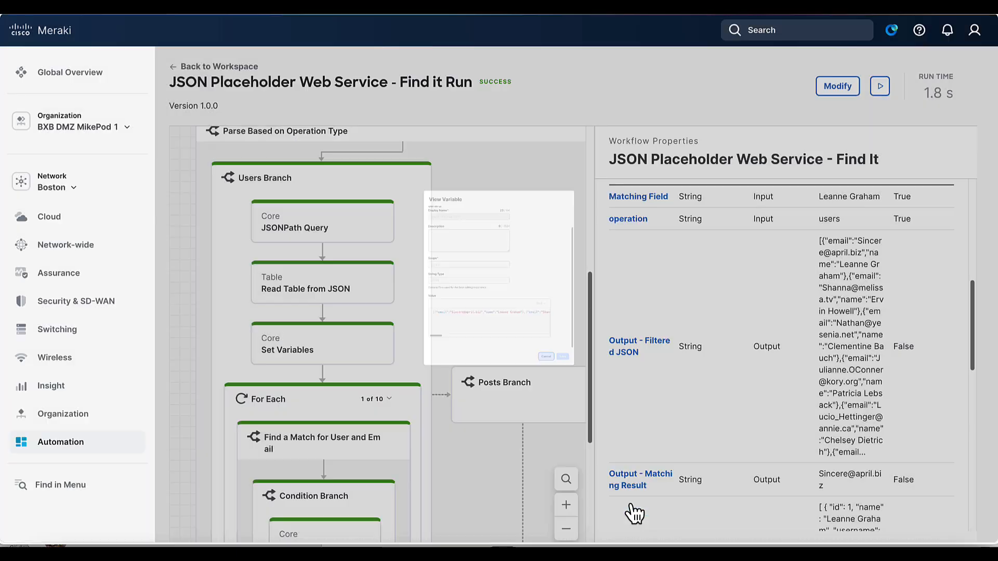
# Reopen the workflow for editing from its run results, widen the canvas and bring up the Posts Branch.
pyautogui.click(834, 88)
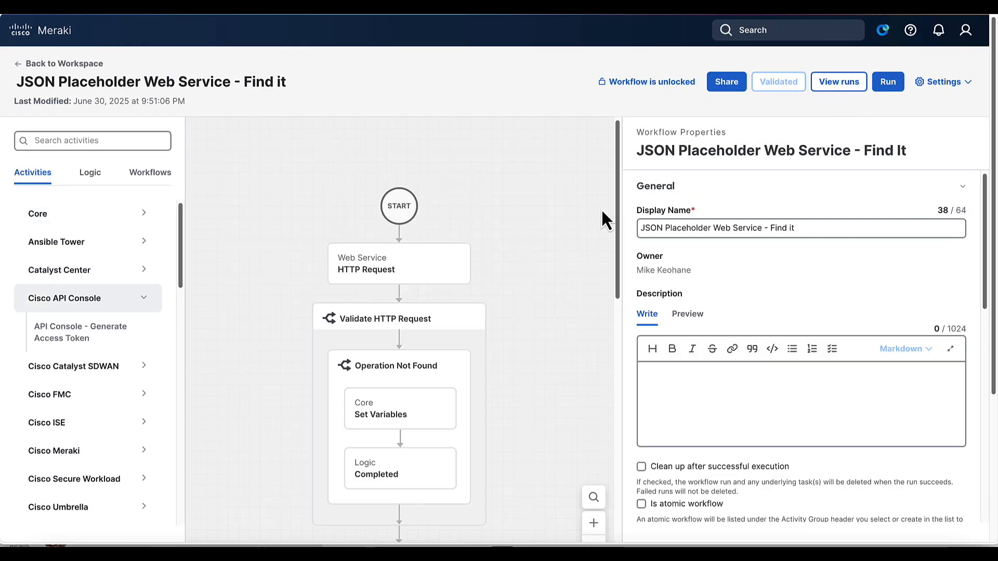
pyautogui.moveTo(623, 196); pyautogui.dragTo(741, 203)
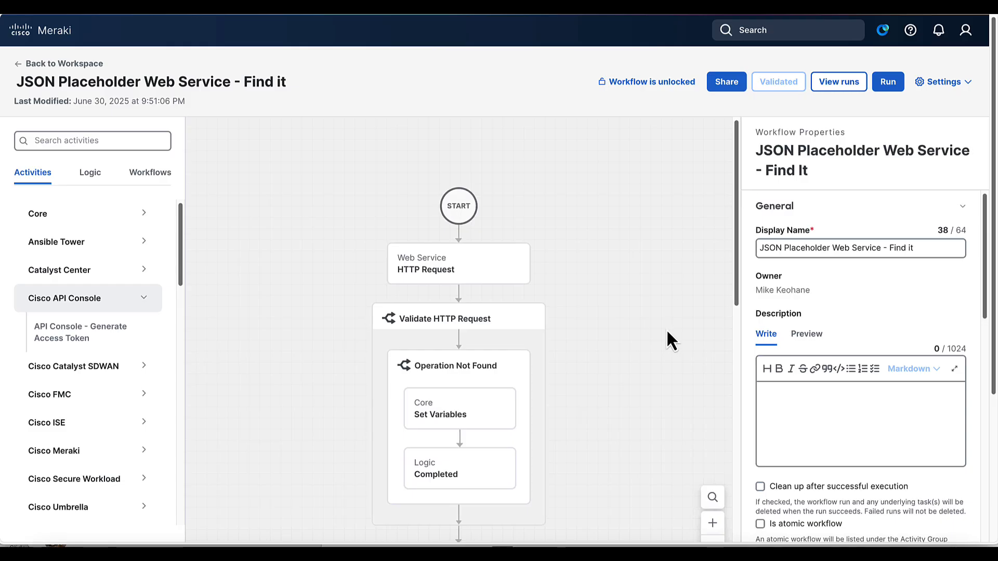
pyautogui.scroll(-5, 666, 329)
pyautogui.scroll(-4, 669, 322)
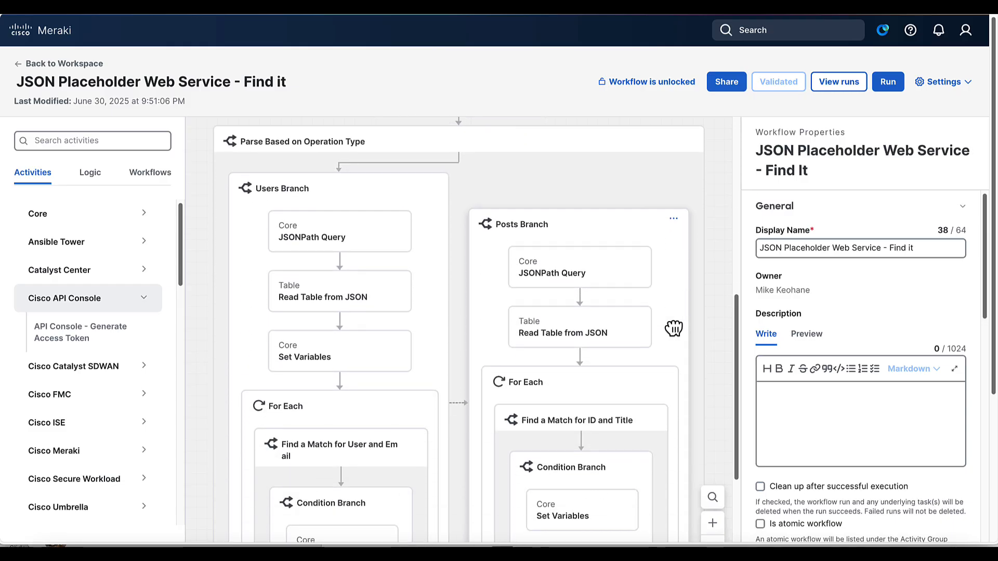